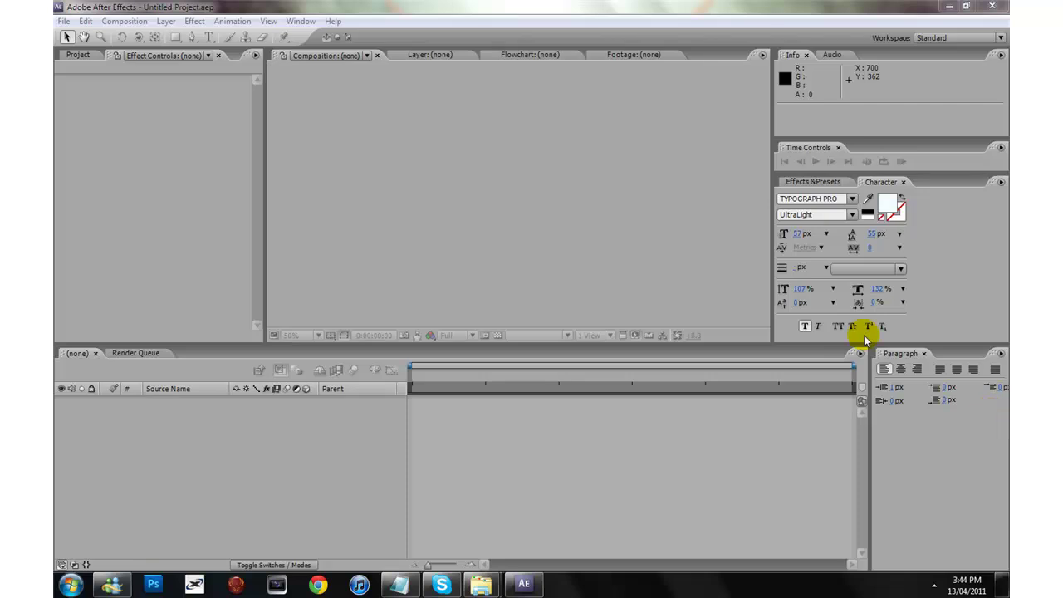
Create Comp 1 at 1280×720 and 30 fps with a duration of 0:00:10:01.
{"action": "left_click", "coordinate": [77, 59]}
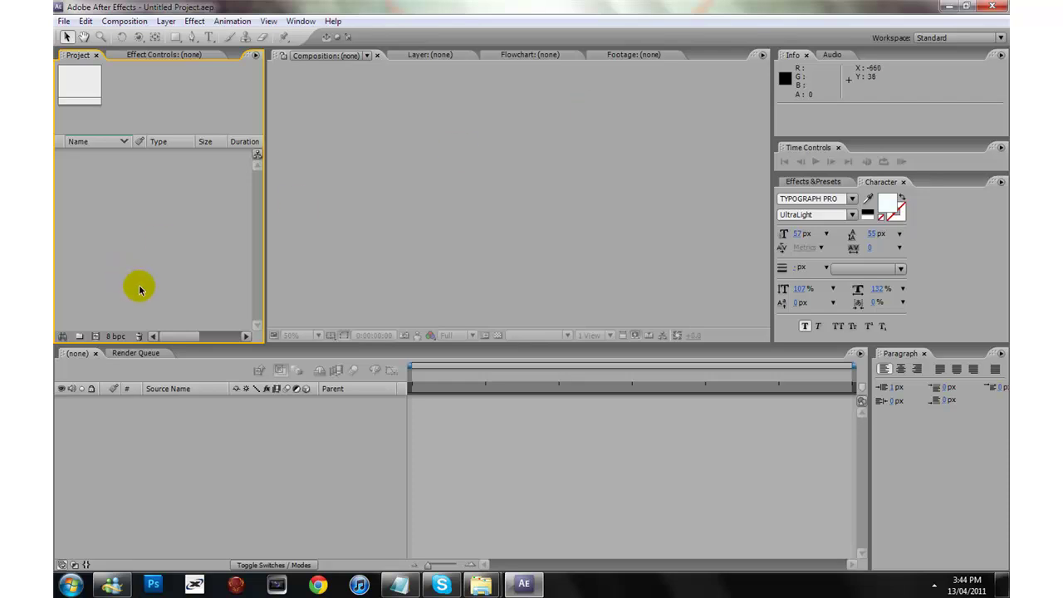
{"action": "left_click", "coordinate": [124, 21]}
{"action": "left_click", "coordinate": [130, 38]}
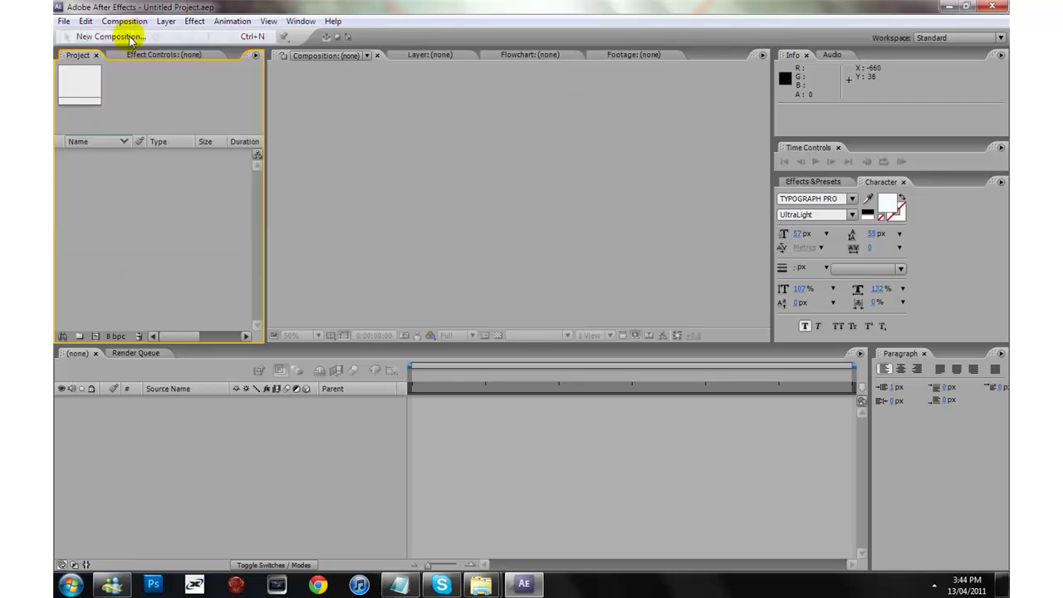
{"action": "double_click", "coordinate": [469, 363]}
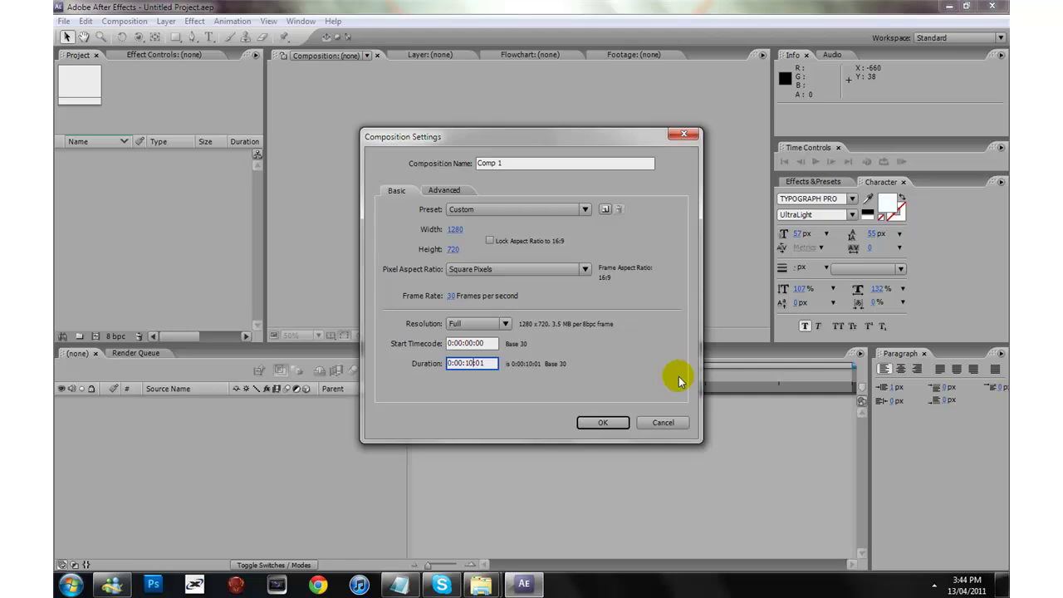
{"action": "triple_click", "coordinate": [469, 363]}
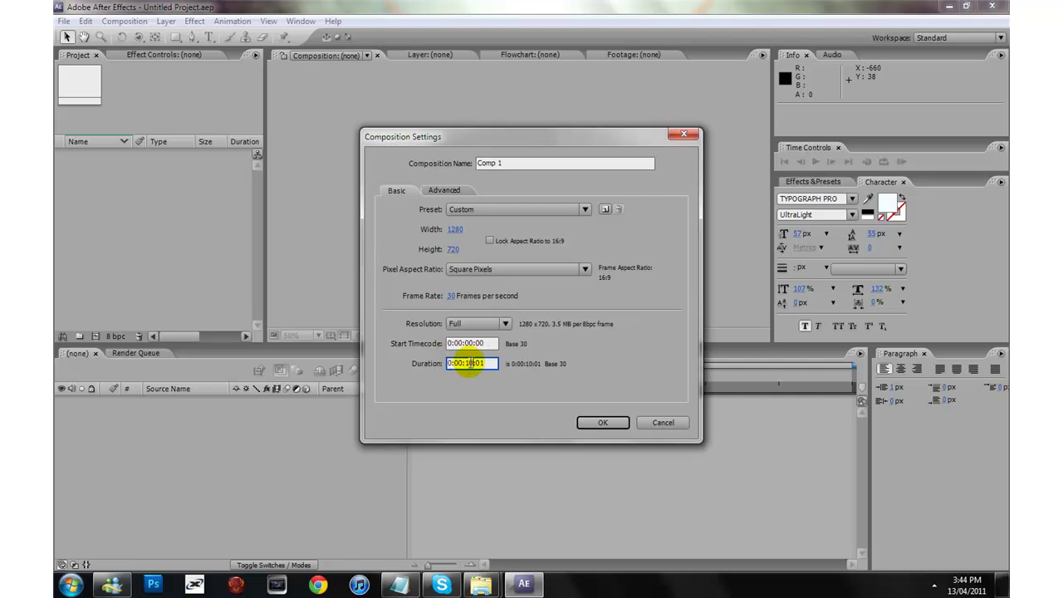
{"action": "left_click", "coordinate": [603, 423]}
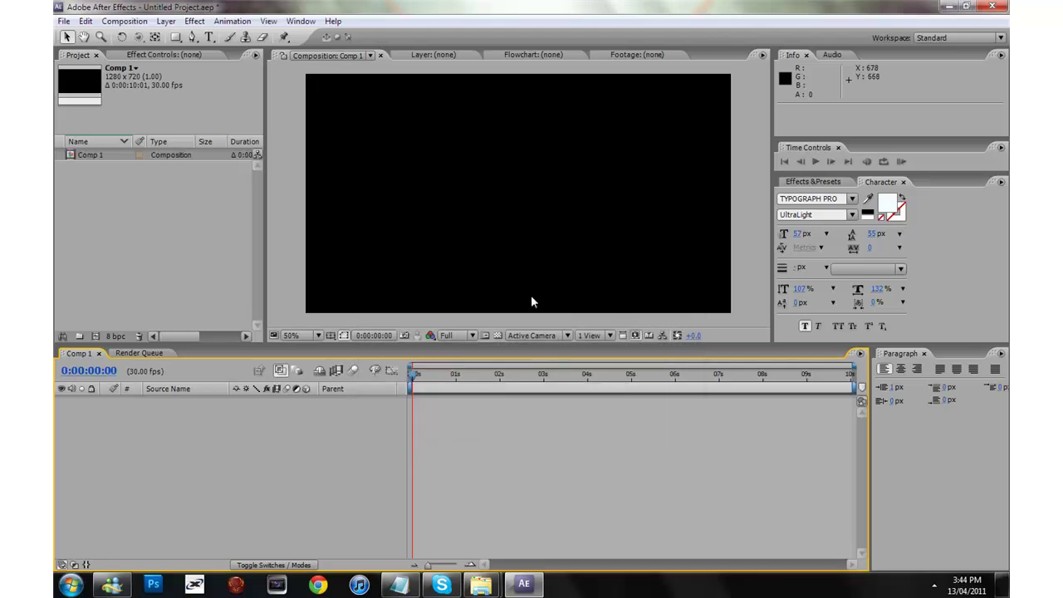
Add a Light Gray Solid 1 layer and apply the Ramp effect to it.
{"action": "right_click", "coordinate": [189, 474]}
{"action": "mouse_move", "coordinate": [225, 478]}
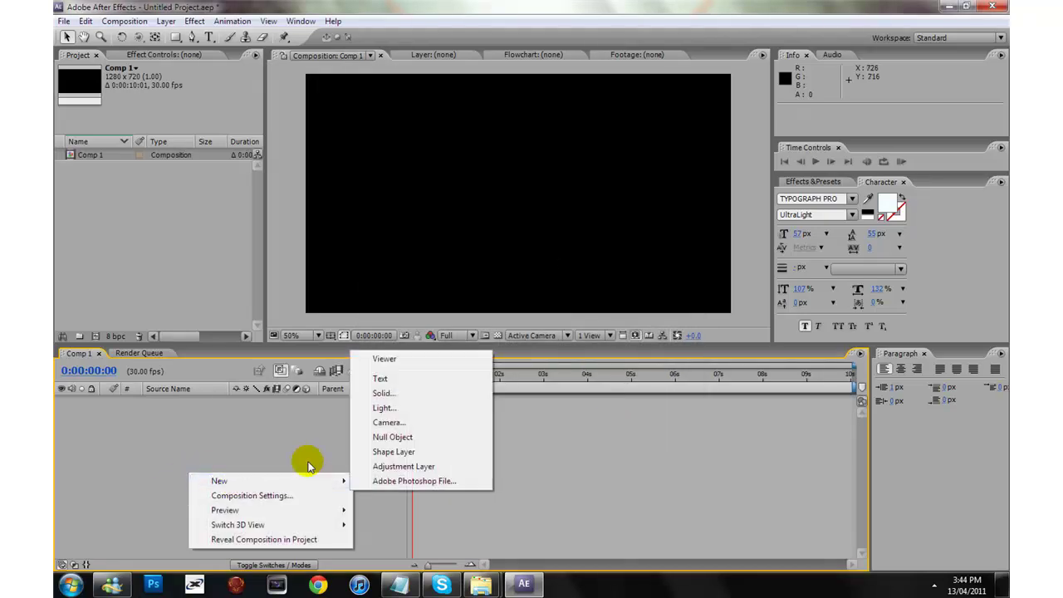
{"action": "left_click", "coordinate": [388, 396]}
{"action": "left_click", "coordinate": [523, 457]}
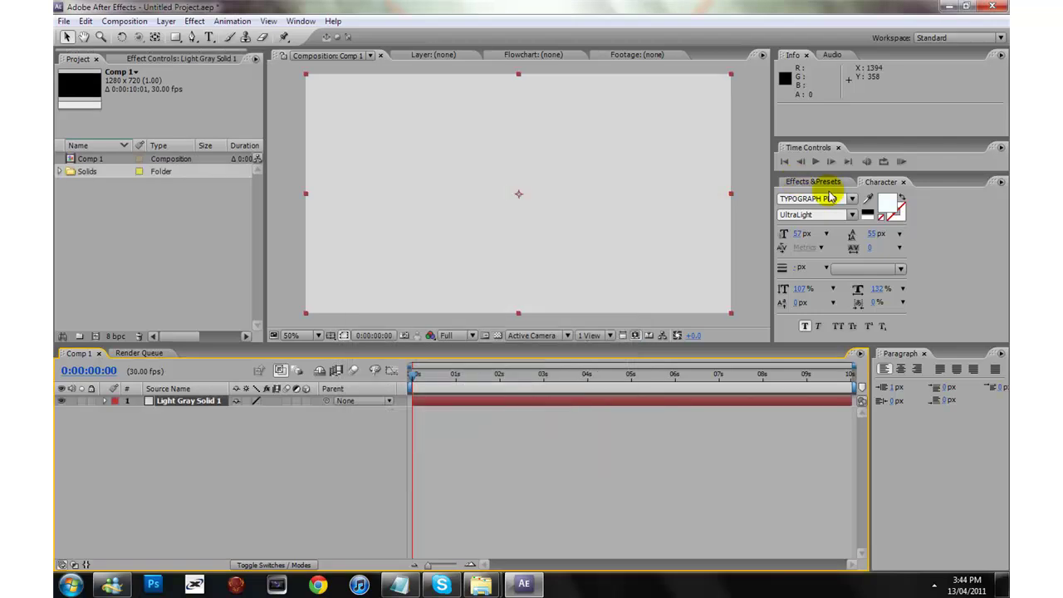
{"action": "left_click", "coordinate": [818, 182]}
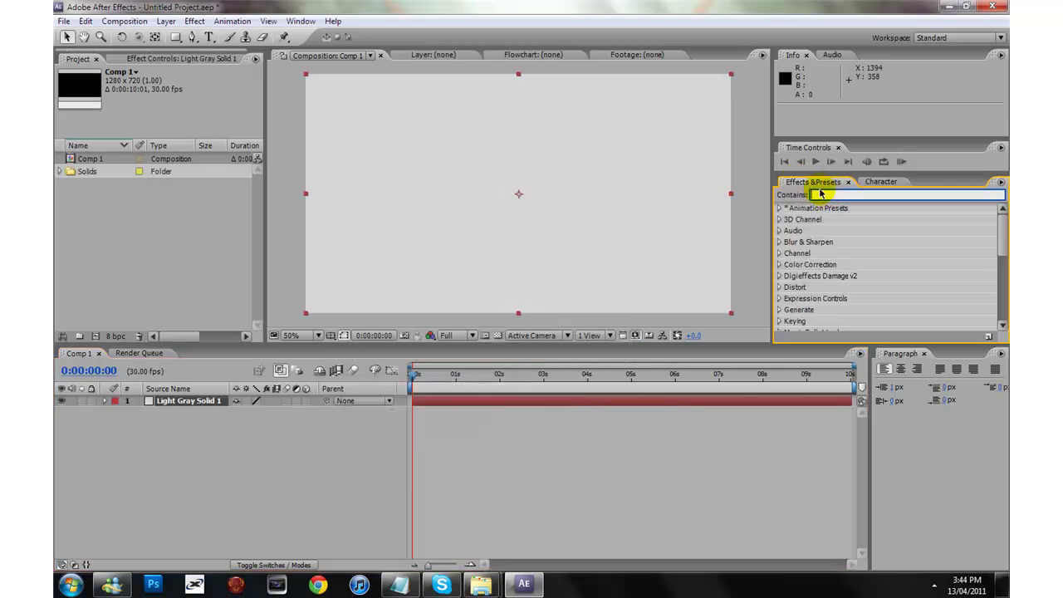
{"action": "type", "text": "ramp"}
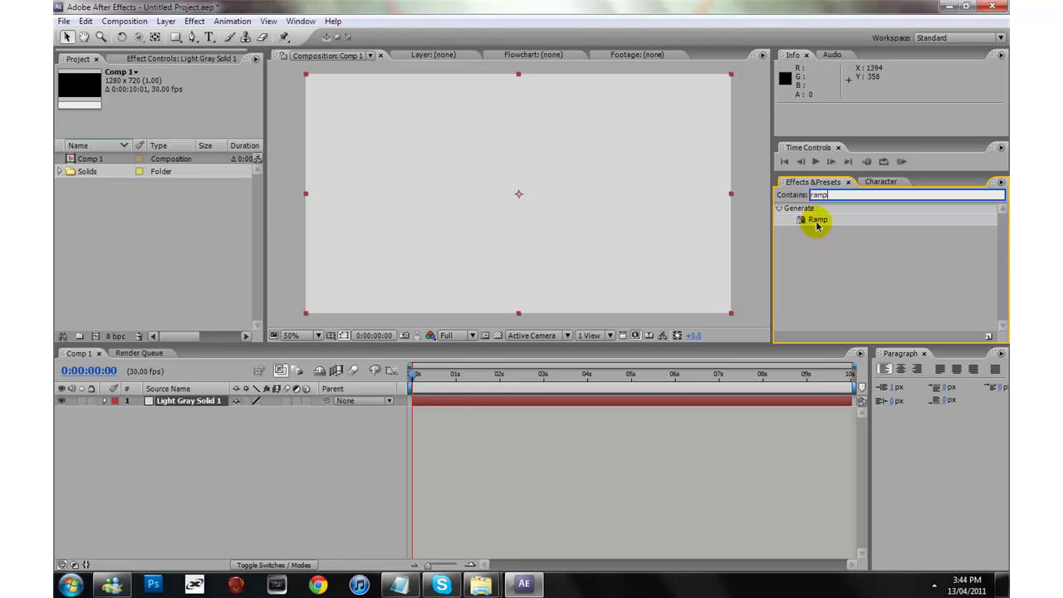
{"action": "left_click_drag", "start_coordinate": [816, 226], "coordinate": [526, 185]}
Make the Ramp radial, from start colour EAEAEA to end colour A3A3A3.
{"action": "left_click", "coordinate": [176, 151]}
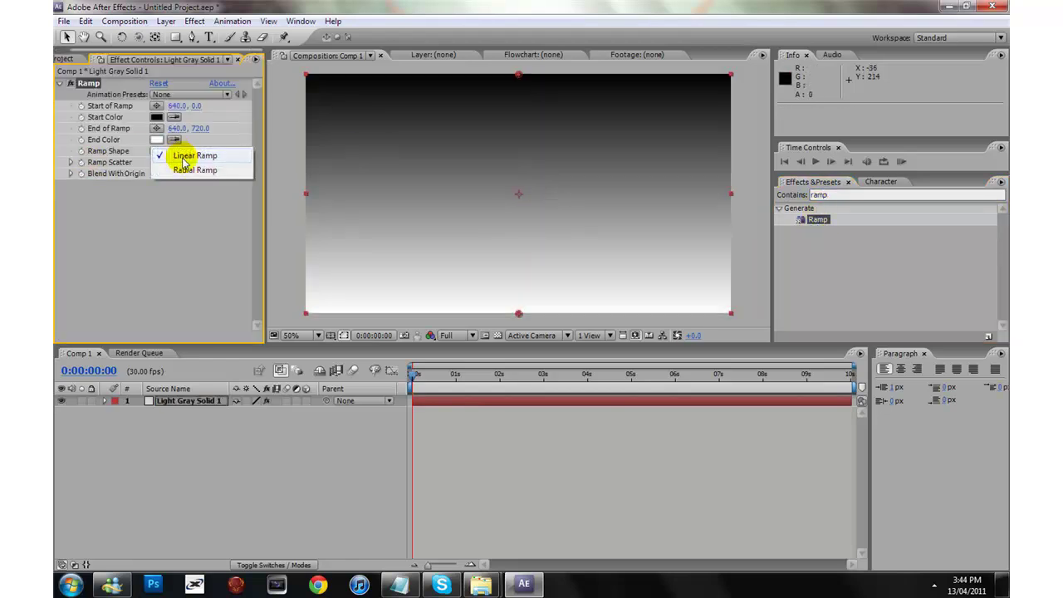
{"action": "left_click", "coordinate": [195, 170]}
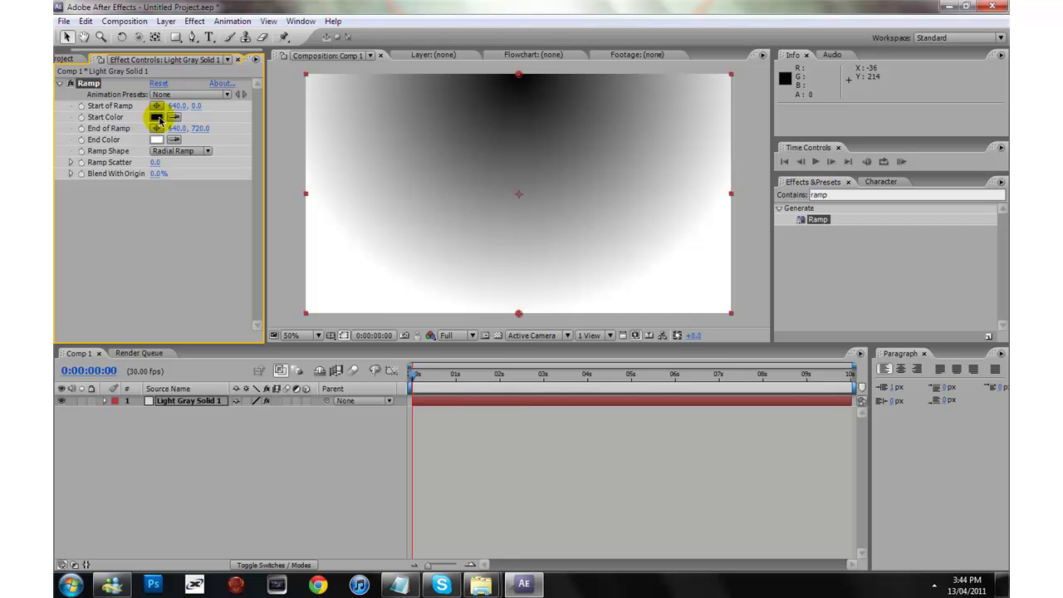
{"action": "left_click", "coordinate": [156, 117]}
{"action": "left_click_drag", "start_coordinate": [390, 341], "coordinate": [343, 335]}
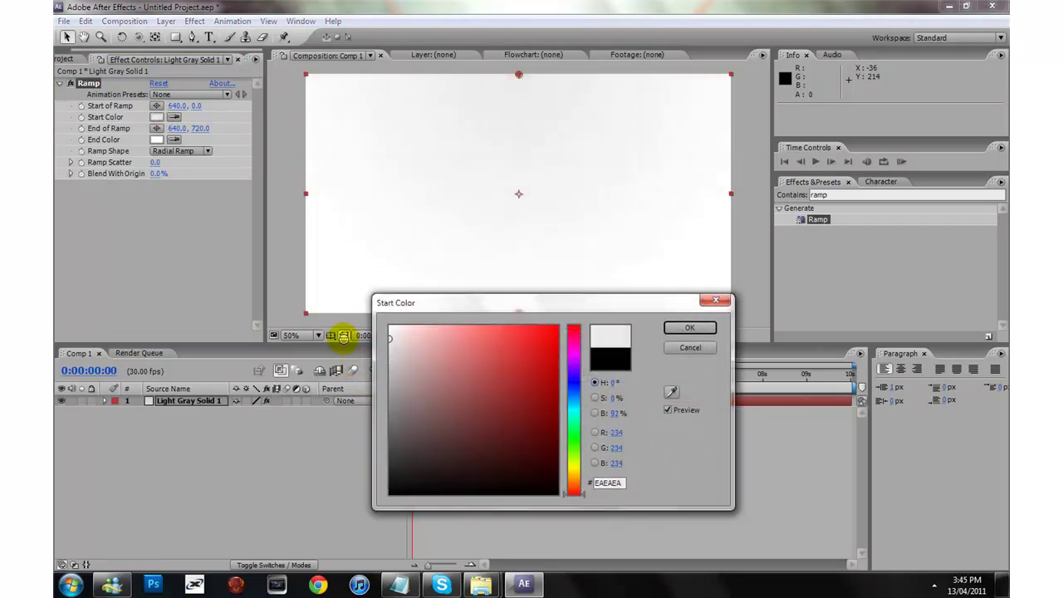
{"action": "left_click", "coordinate": [689, 327]}
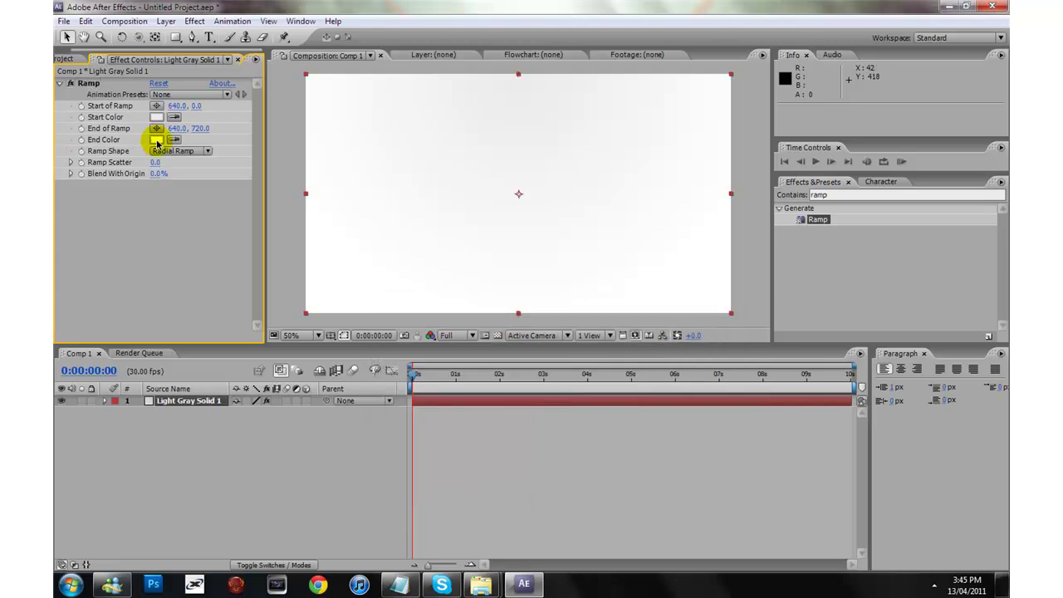
{"action": "left_click", "coordinate": [157, 143]}
{"action": "left_click_drag", "start_coordinate": [398, 398], "coordinate": [349, 387]}
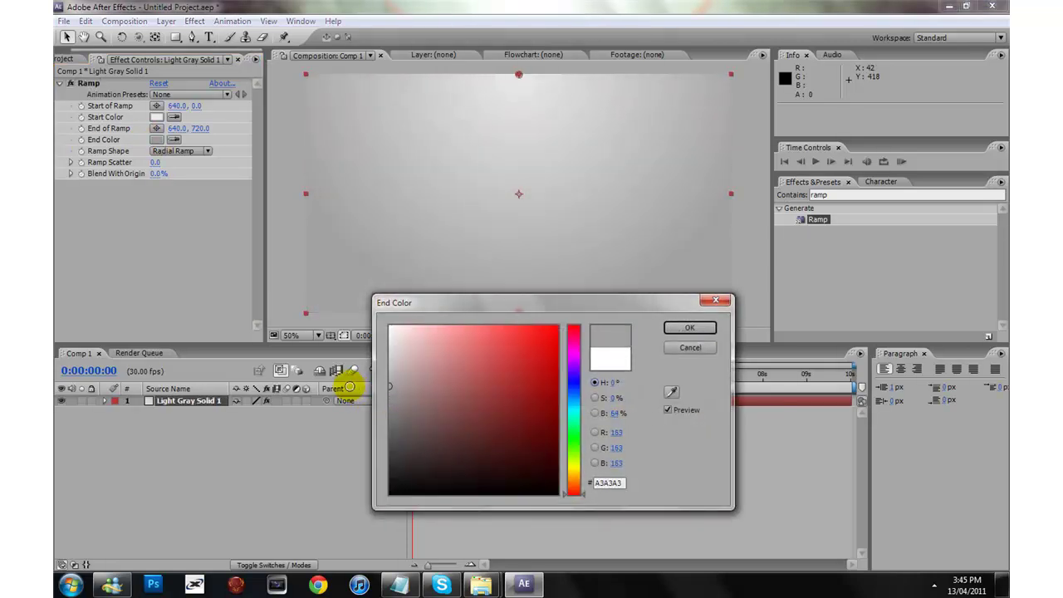
{"action": "left_click", "coordinate": [687, 326]}
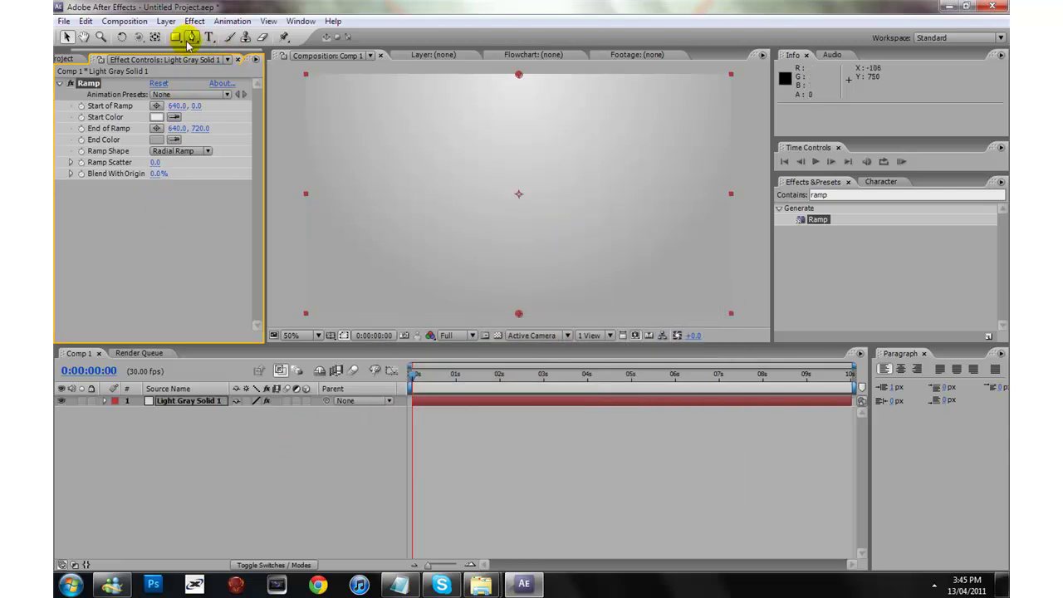
Draw an ellipse on the composition with the Ellipse Tool.
{"action": "left_click", "coordinate": [310, 449]}
{"action": "left_click_drag", "start_coordinate": [182, 38], "coordinate": [199, 67]}
{"action": "key", "text": "comma"}
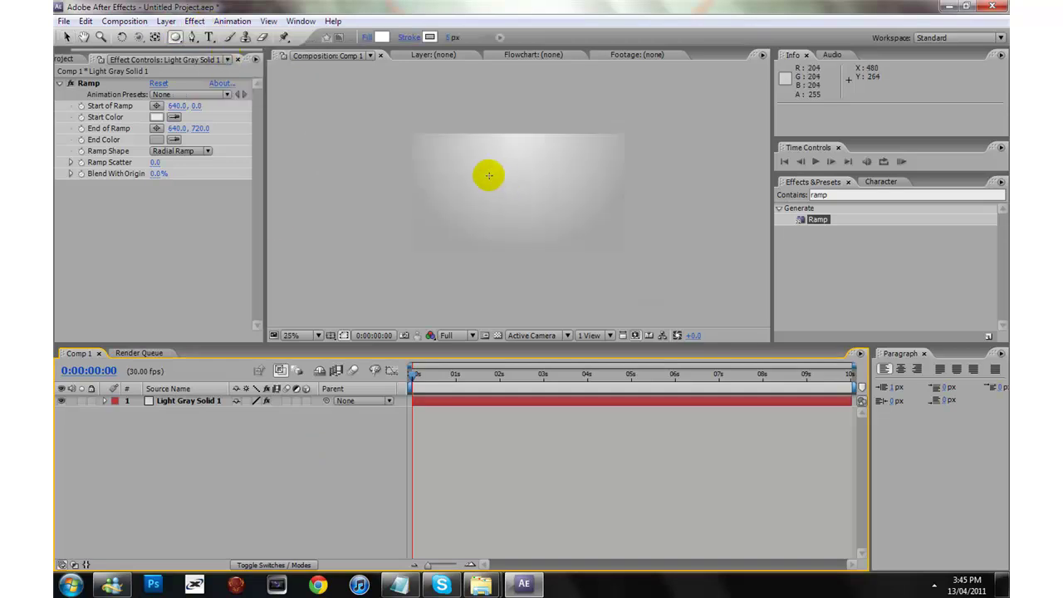
{"action": "left_click_drag", "start_coordinate": [474, 157], "coordinate": [548, 216]}
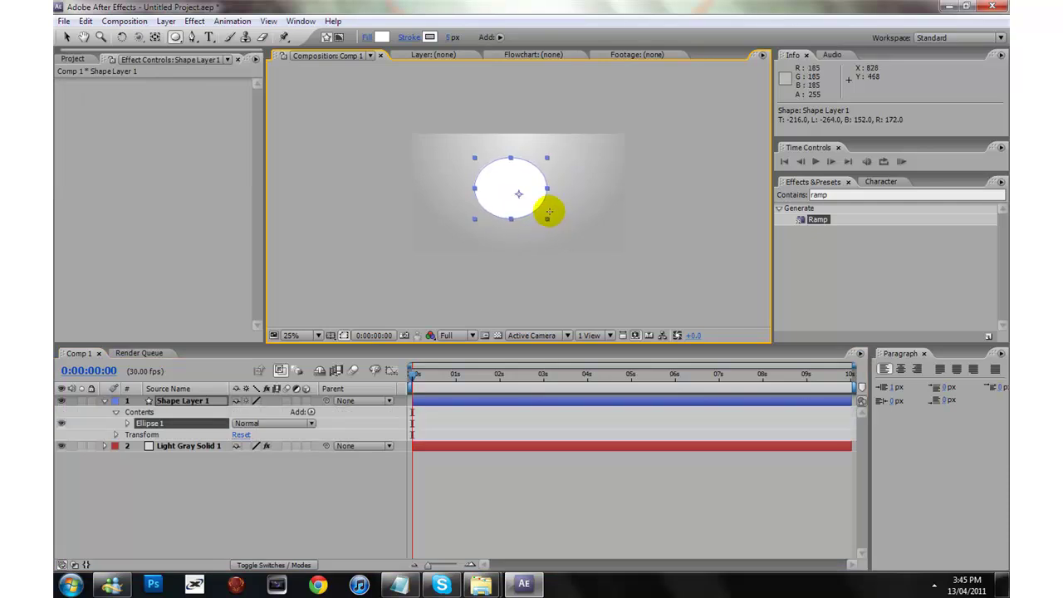
{"action": "key", "text": "period"}
{"action": "left_click", "coordinate": [67, 37]}
{"action": "mouse_move", "coordinate": [483, 147]}
{"action": "left_mouse_down"}
{"action": "mouse_move", "coordinate": [508, 146]}
{"action": "mouse_move", "coordinate": [501, 152]}
{"action": "left_mouse_up"}
Set the ellipse's stroke to 0 px and its fill to dark grey 353535.
{"action": "left_click_drag", "start_coordinate": [449, 36], "coordinate": [341, 37]}
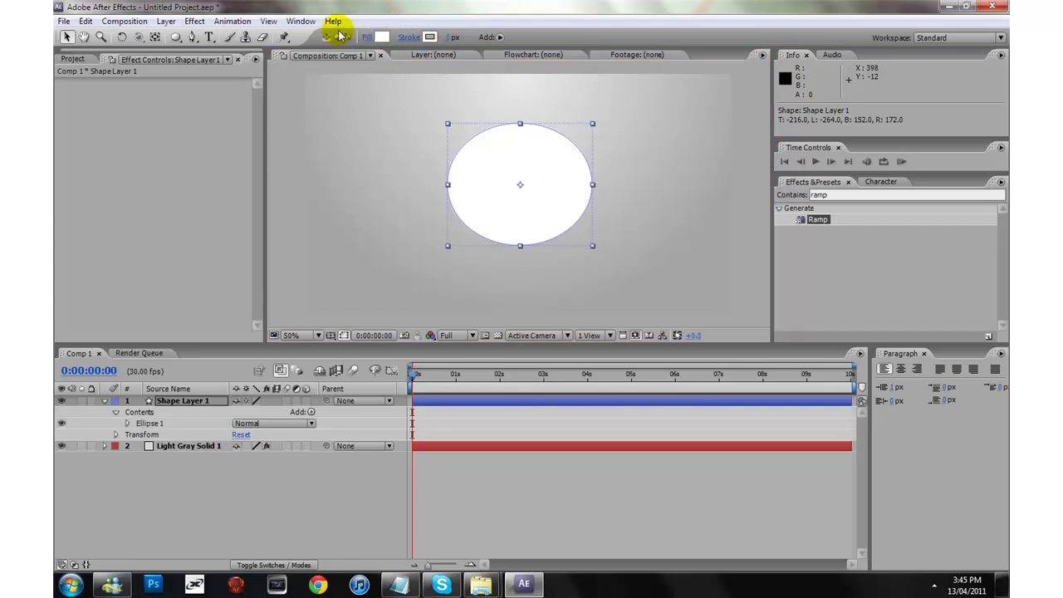
{"action": "left_click", "coordinate": [378, 38]}
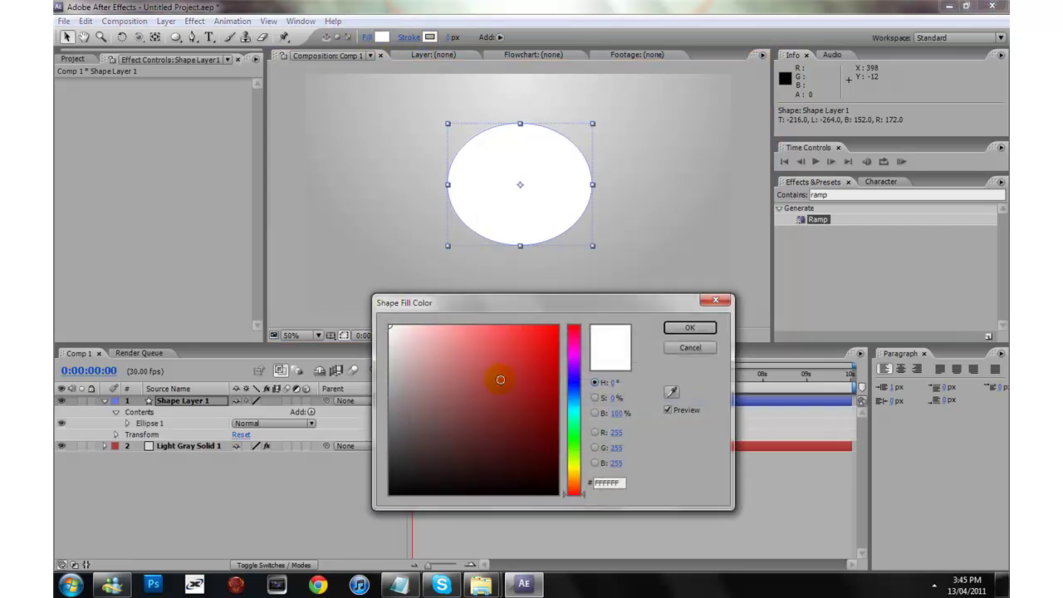
{"action": "left_click_drag", "start_coordinate": [500, 380], "coordinate": [344, 459]}
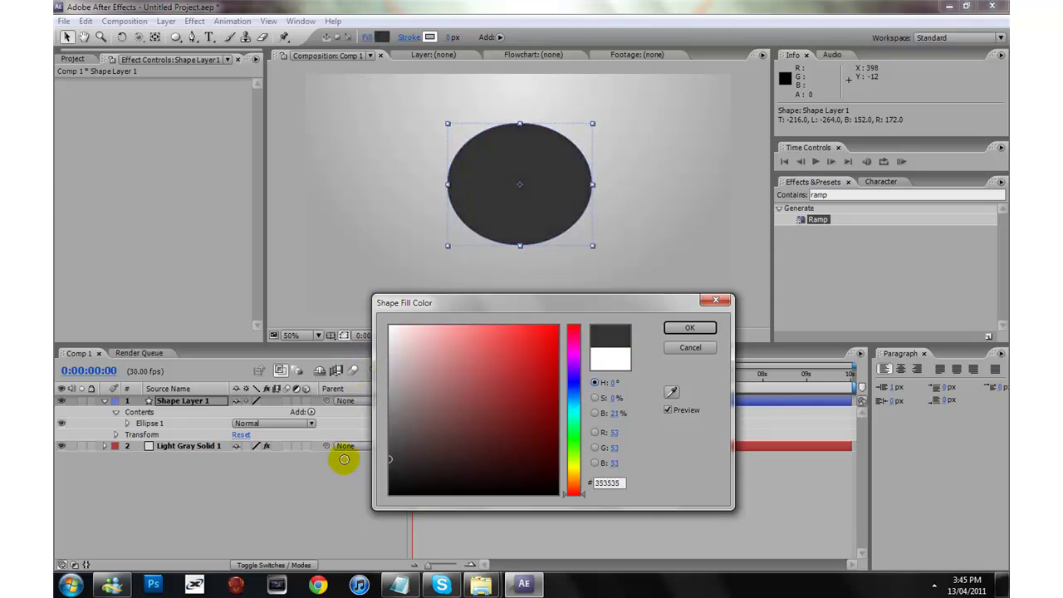
{"action": "left_click", "coordinate": [689, 327]}
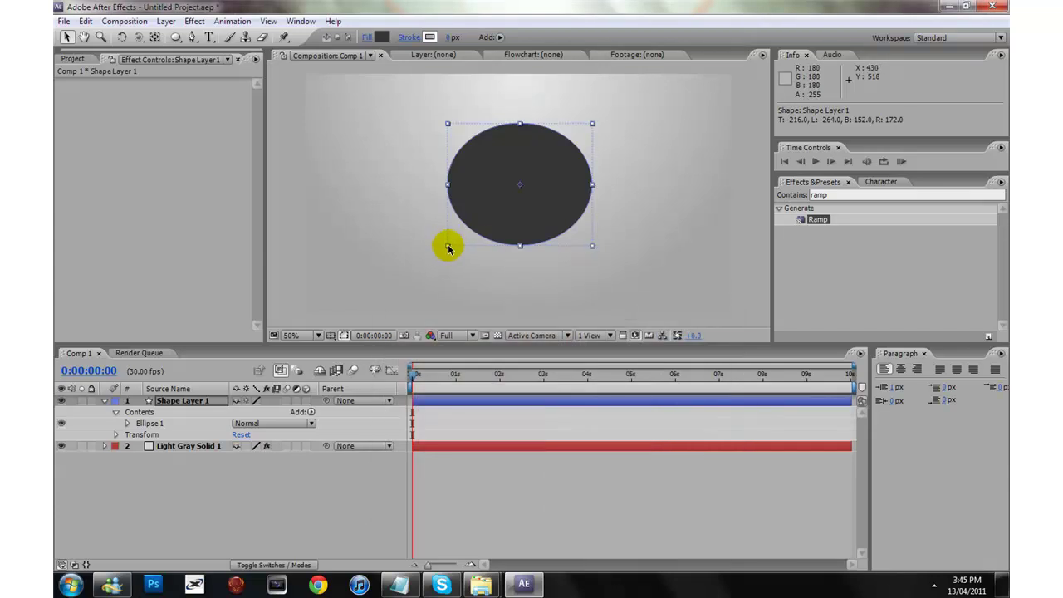
Reshape the ellipse into a centred circle and collapse the layer's Contents.
{"action": "left_click_drag", "start_coordinate": [447, 248], "coordinate": [454, 245]}
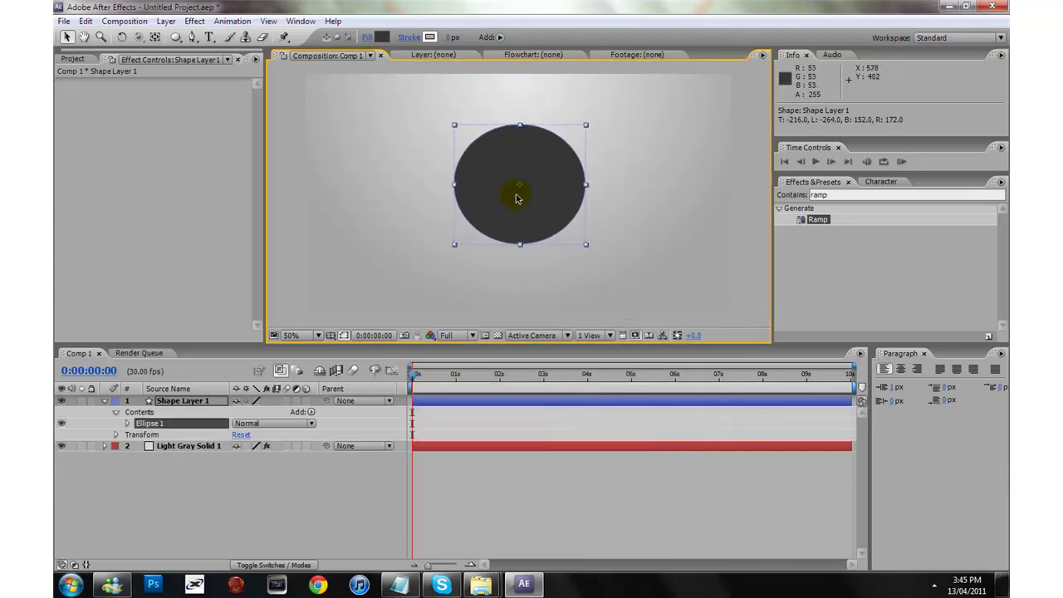
{"action": "left_click_drag", "start_coordinate": [515, 198], "coordinate": [502, 201]}
{"action": "left_click", "coordinate": [688, 221]}
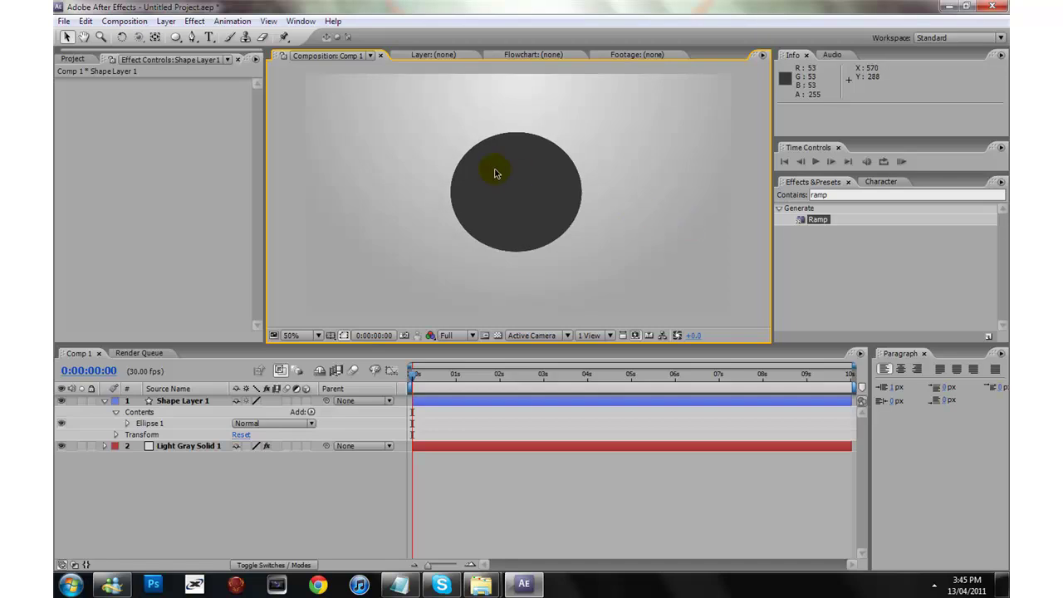
{"action": "left_click", "coordinate": [496, 173]}
{"action": "left_click_drag", "start_coordinate": [582, 196], "coordinate": [581, 196]}
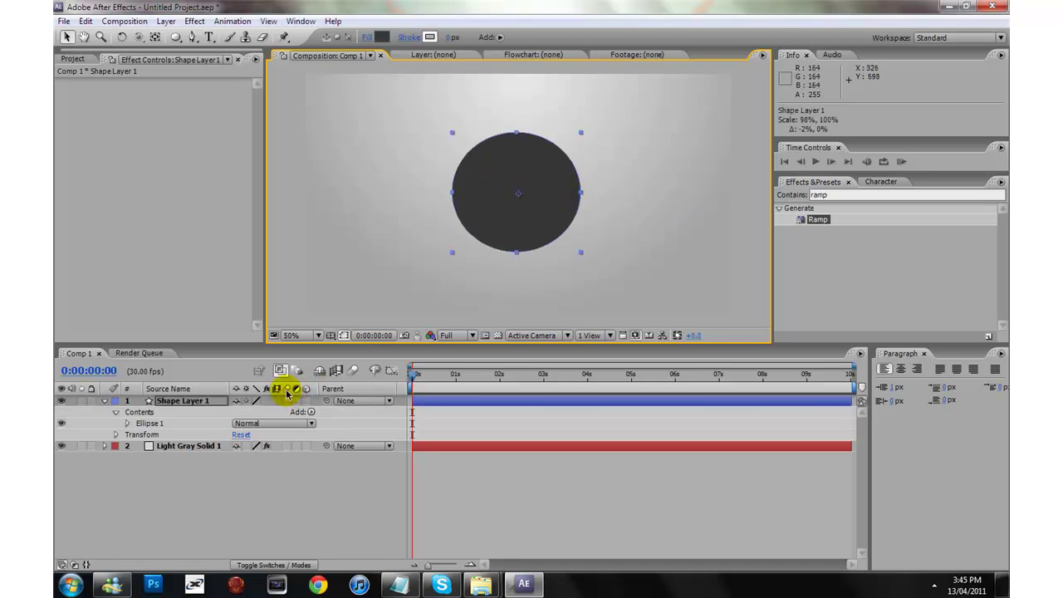
{"action": "left_click", "coordinate": [287, 448]}
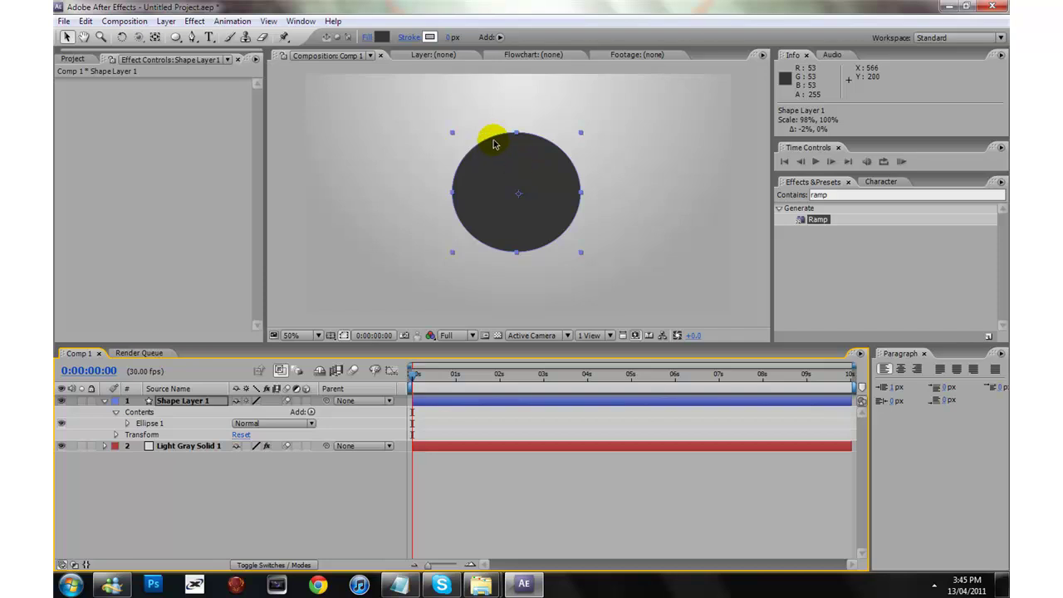
{"action": "left_click", "coordinate": [117, 413]}
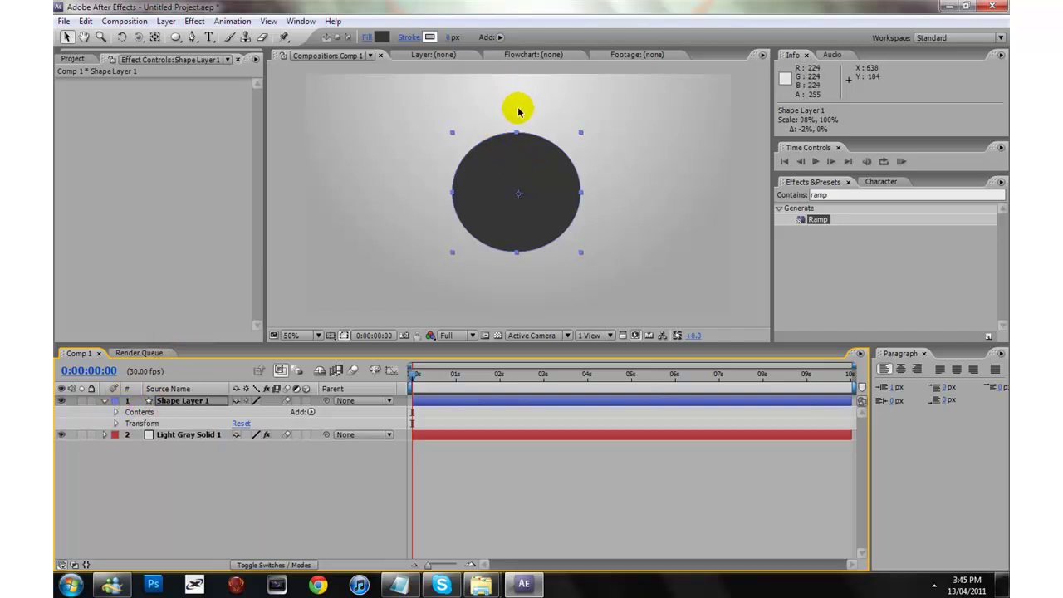
Duplicate the circle layer as Shape Layer 2 and move it beneath the original.
{"action": "left_click", "coordinate": [169, 403]}
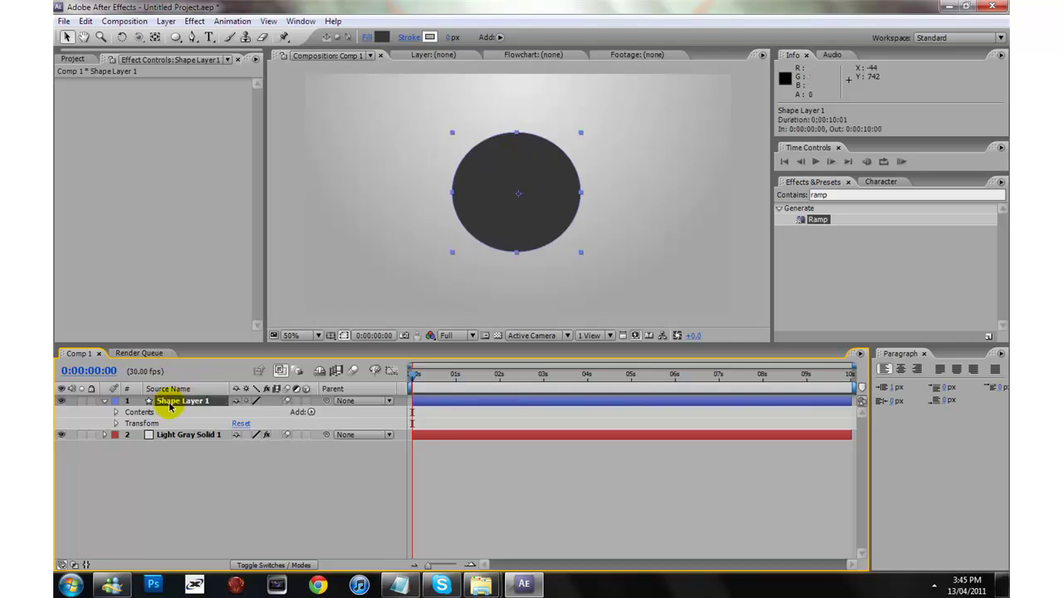
{"action": "key", "text": "ctrl+d"}
{"action": "left_click_drag", "start_coordinate": [183, 407], "coordinate": [188, 436]}
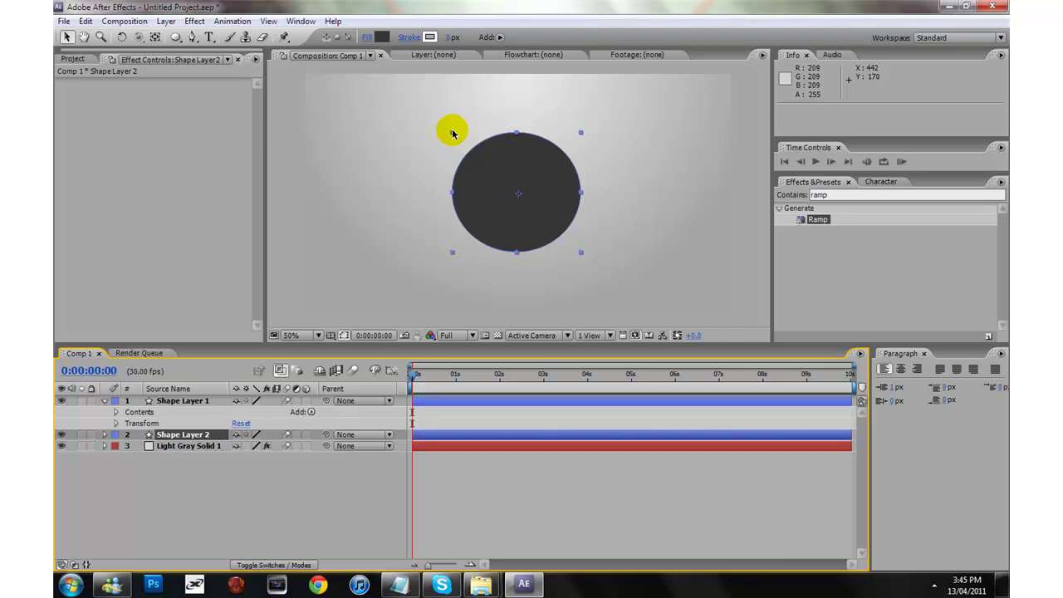
{"action": "left_click_drag", "start_coordinate": [452, 133], "coordinate": [447, 126]}
{"action": "key", "text": "ctrl+z"}
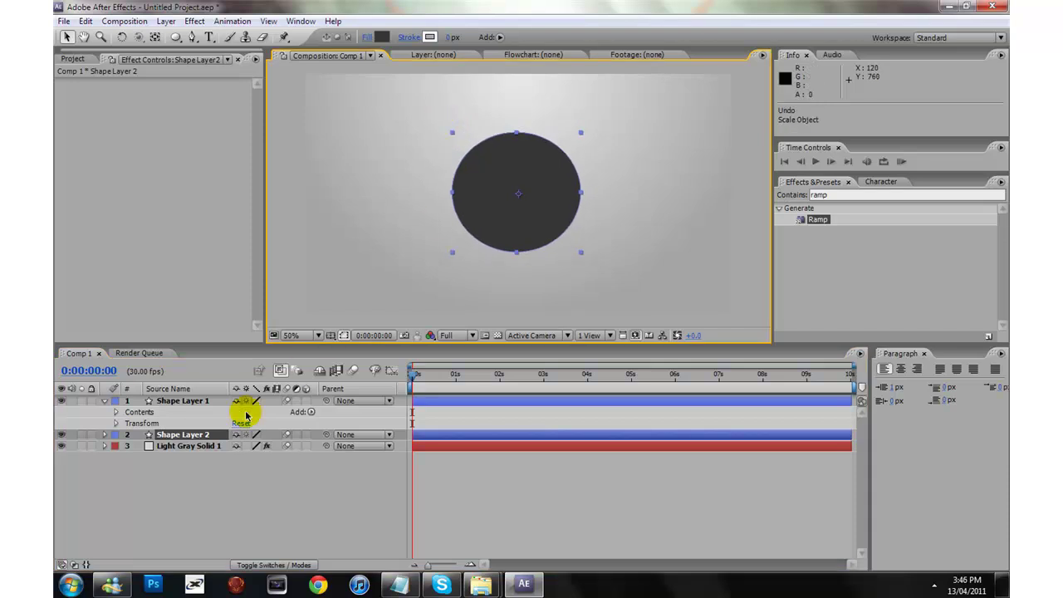
Set Shape Layer 2's opacity to 76% and enlarge it slightly around the front circle.
{"action": "key", "text": "t"}
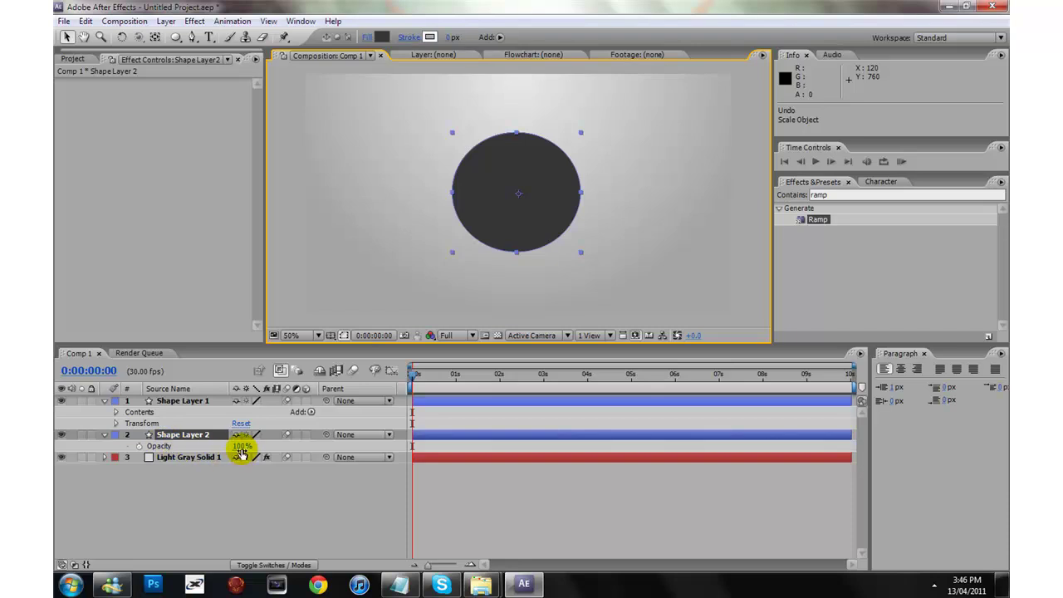
{"action": "left_click_drag", "start_coordinate": [239, 445], "coordinate": [223, 446]}
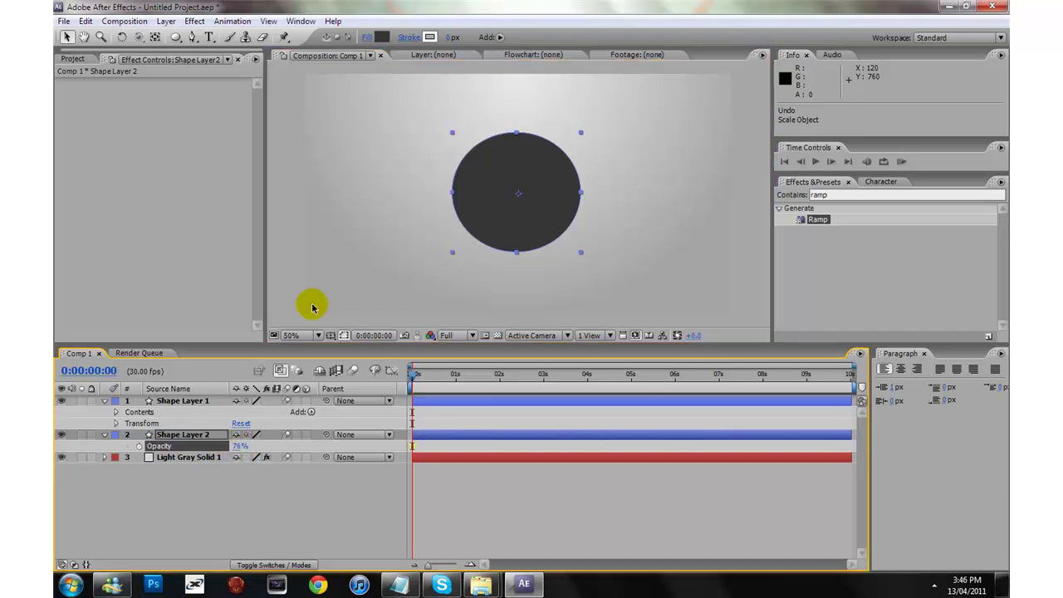
{"action": "left_click_drag", "start_coordinate": [451, 130], "coordinate": [441, 124]}
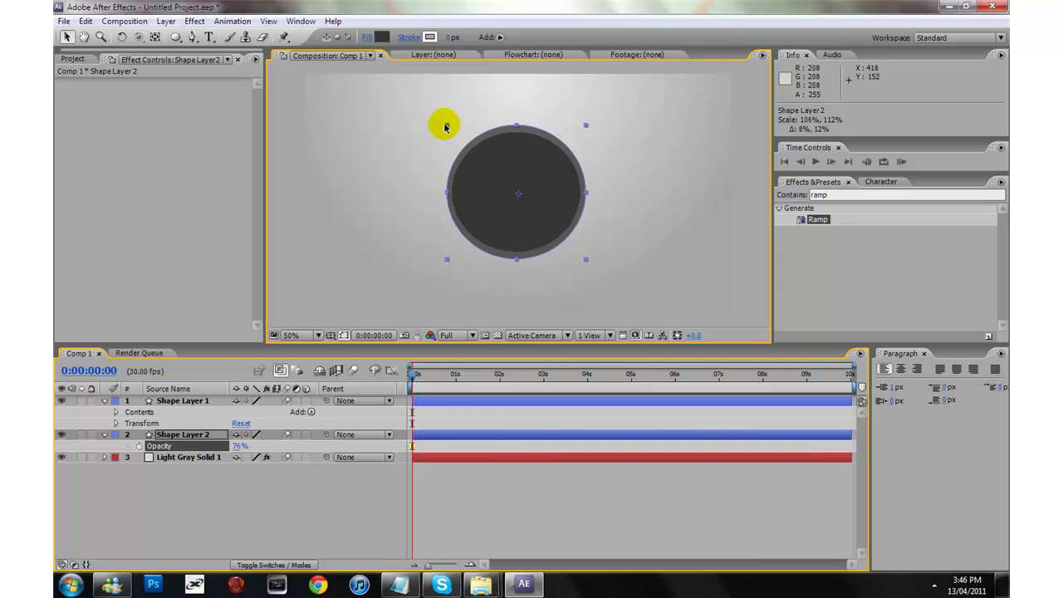
{"action": "left_click_drag", "start_coordinate": [536, 169], "coordinate": [535, 170]}
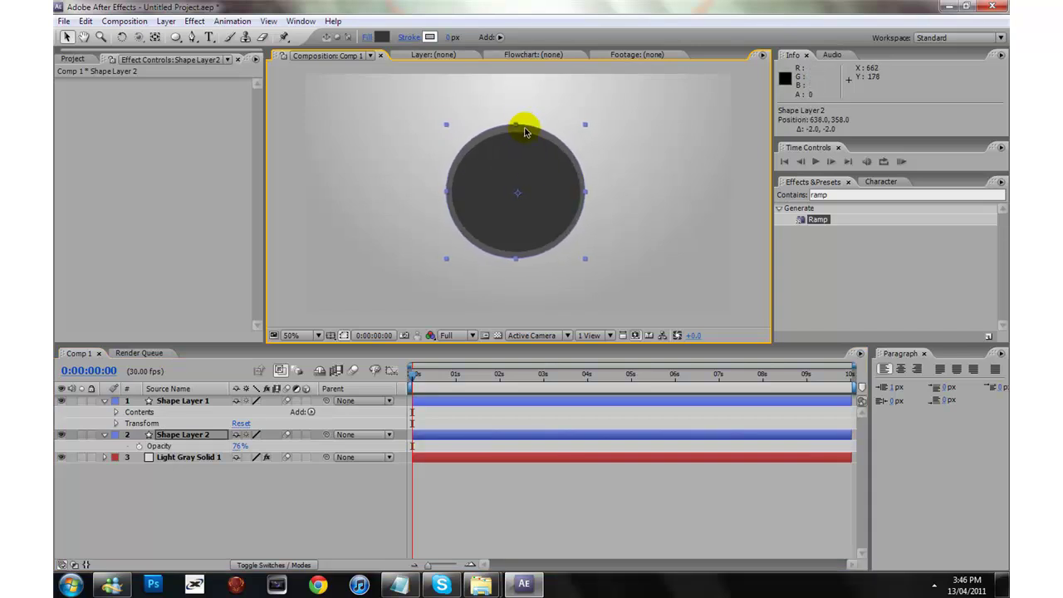
{"action": "left_click_drag", "start_coordinate": [517, 128], "coordinate": [516, 133]}
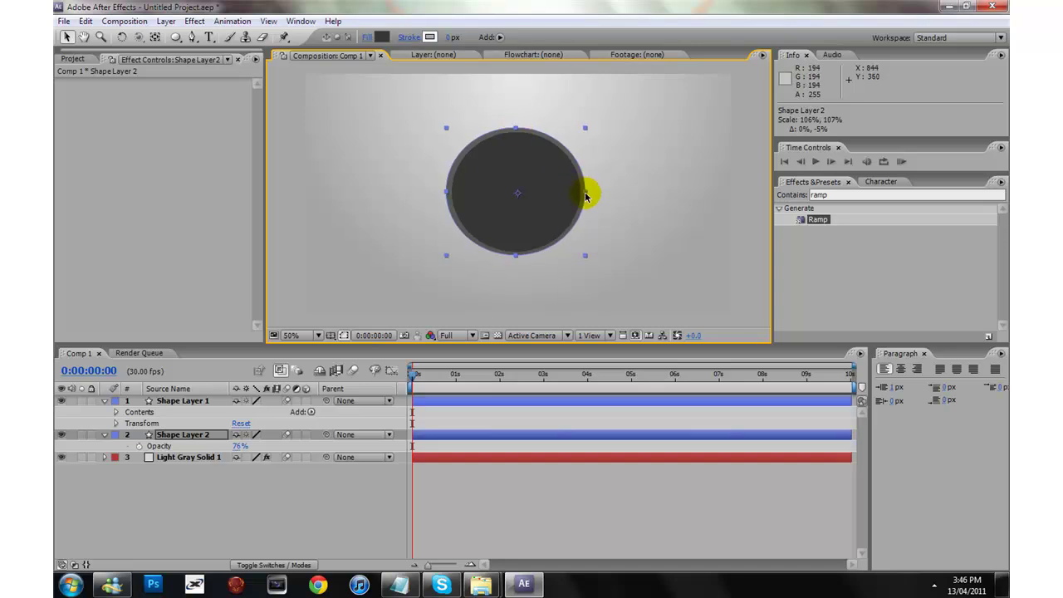
{"action": "left_click_drag", "start_coordinate": [586, 195], "coordinate": [553, 188]}
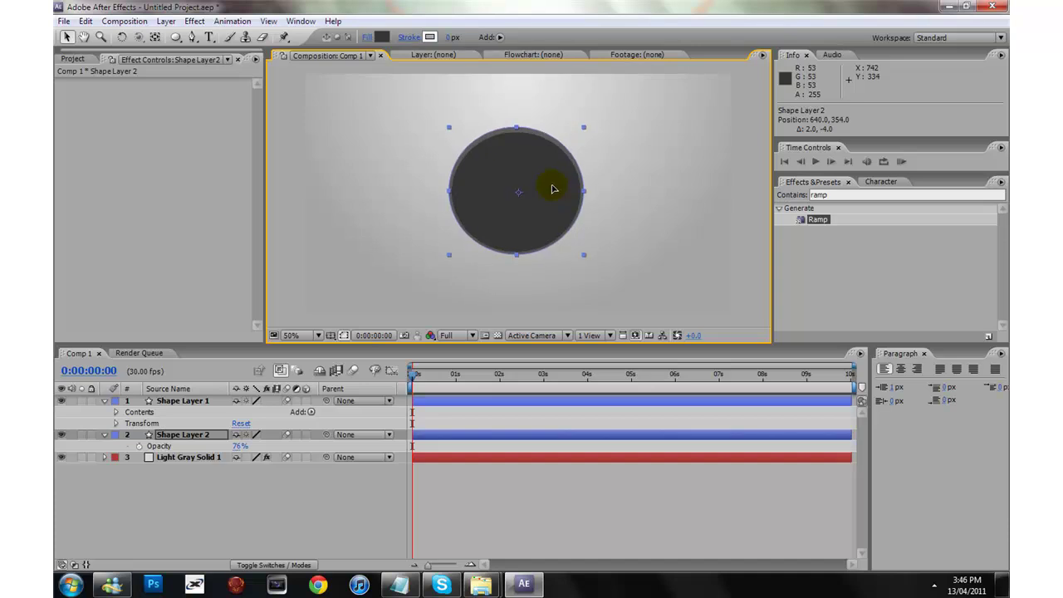
Scale Shape Layer 2 to 107.6, 111.7% and reposition the back circle.
{"action": "left_click", "coordinate": [195, 400]}
{"action": "key", "text": "period"}
{"action": "left_click_drag", "start_coordinate": [385, 74], "coordinate": [379, 71]}
{"action": "left_click", "coordinate": [191, 435]}
{"action": "key", "text": "s"}
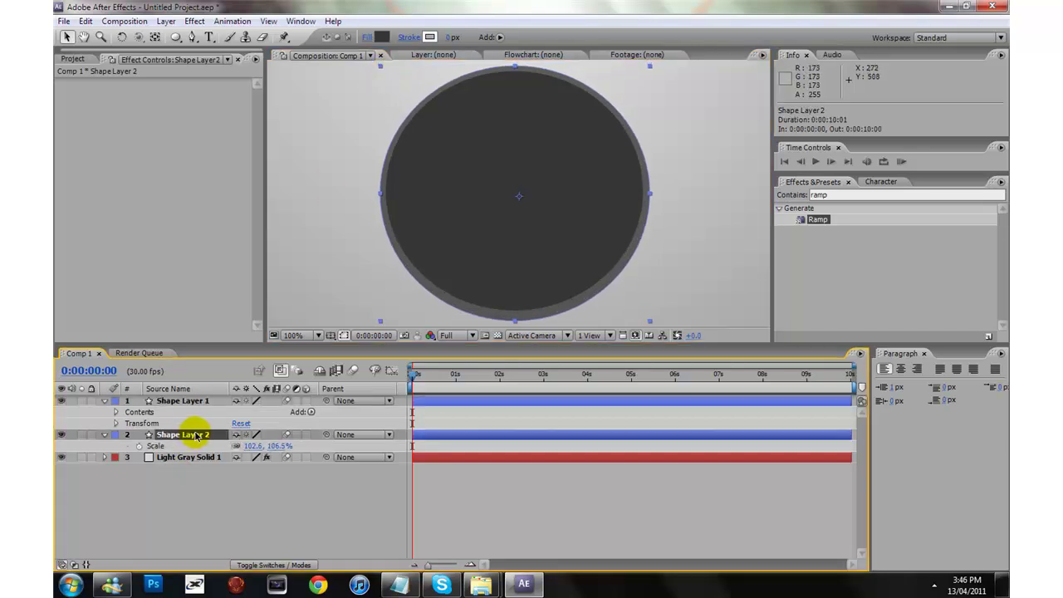
{"action": "mouse_move", "coordinate": [254, 446]}
{"action": "left_mouse_down"}
{"action": "mouse_move", "coordinate": [239, 442]}
{"action": "mouse_move", "coordinate": [260, 446]}
{"action": "mouse_move", "coordinate": [249, 445]}
{"action": "left_mouse_up"}
{"action": "left_click", "coordinate": [500, 208]}
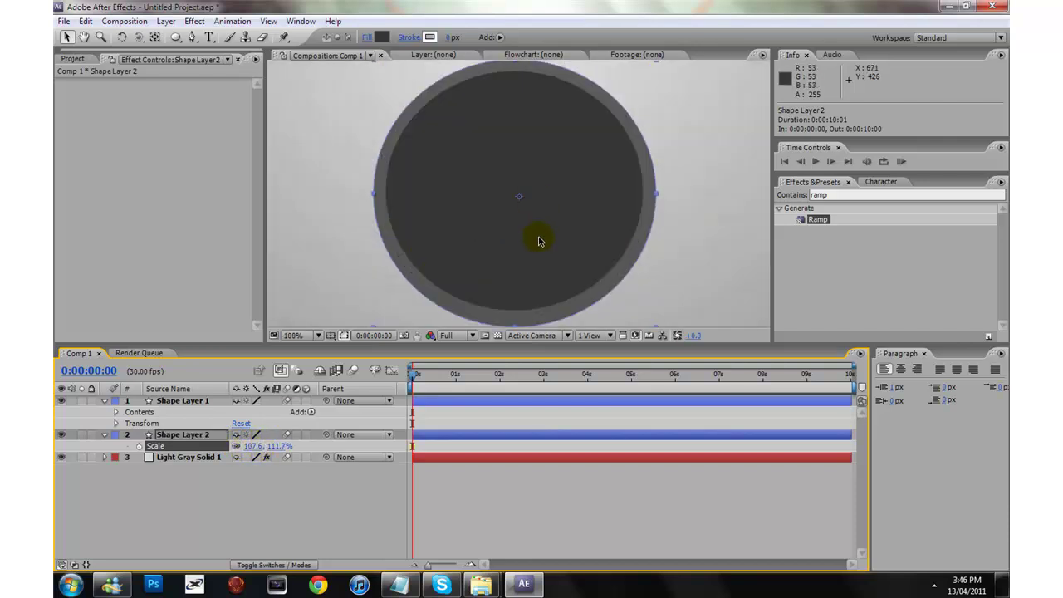
{"action": "left_click_drag", "start_coordinate": [538, 241], "coordinate": [537, 240]}
Enlarge Shape Layer 1 slightly and centre the front circle in the composition.
{"action": "left_click", "coordinate": [187, 401]}
{"action": "key", "text": "s"}
{"action": "left_click", "coordinate": [252, 411]}
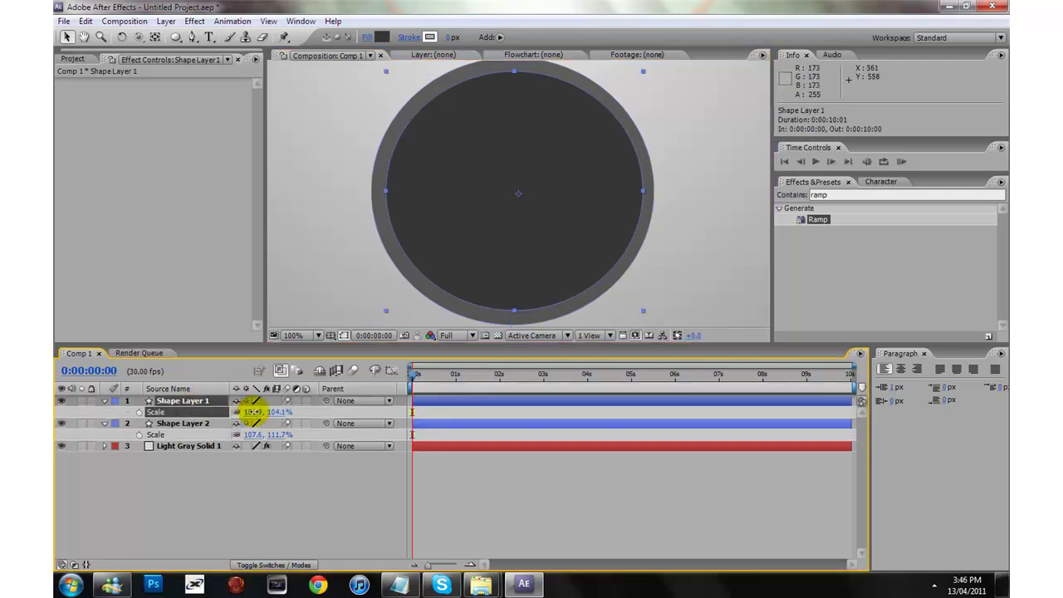
{"action": "left_click_drag", "start_coordinate": [251, 411], "coordinate": [249, 411]}
{"action": "left_click_drag", "start_coordinate": [514, 256], "coordinate": [515, 261]}
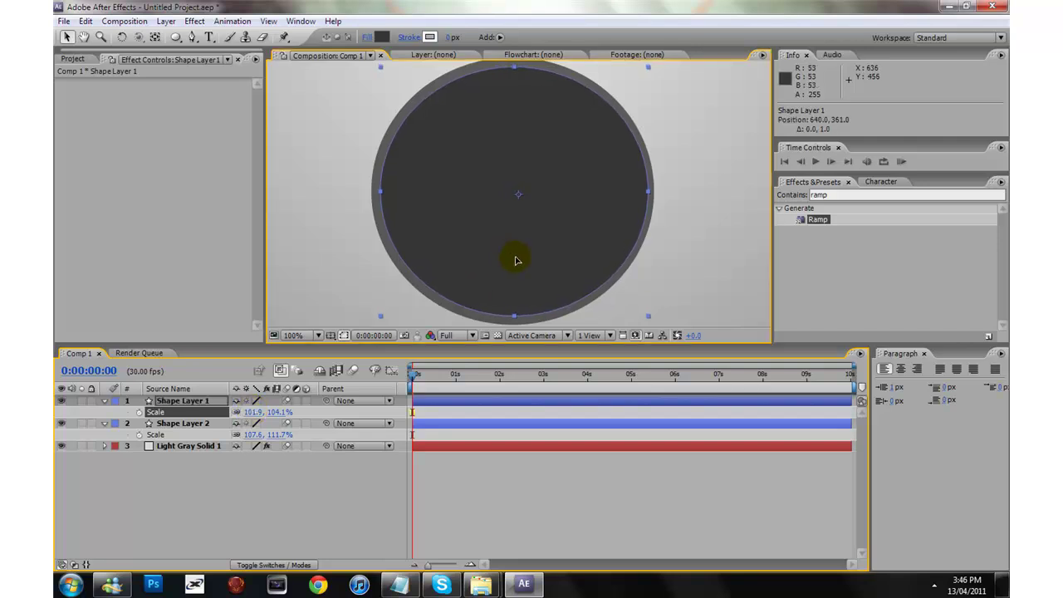
{"action": "key", "text": "comma"}
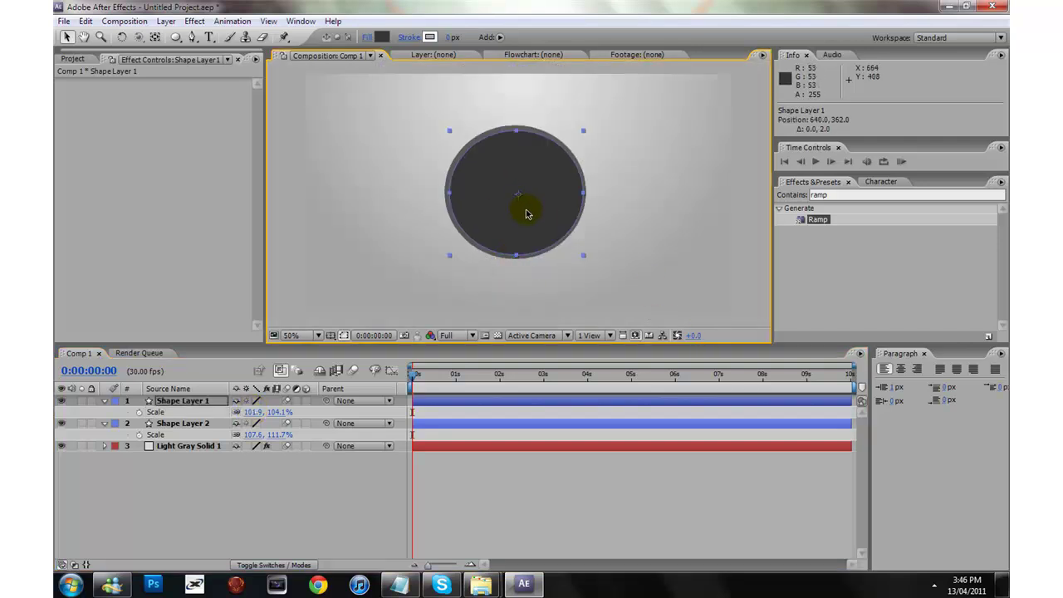
{"action": "left_click_drag", "start_coordinate": [526, 214], "coordinate": [523, 215]}
{"action": "key", "text": "comma"}
{"action": "key", "text": "comma"}
{"action": "key", "text": "comma"}
{"action": "key", "text": "period"}
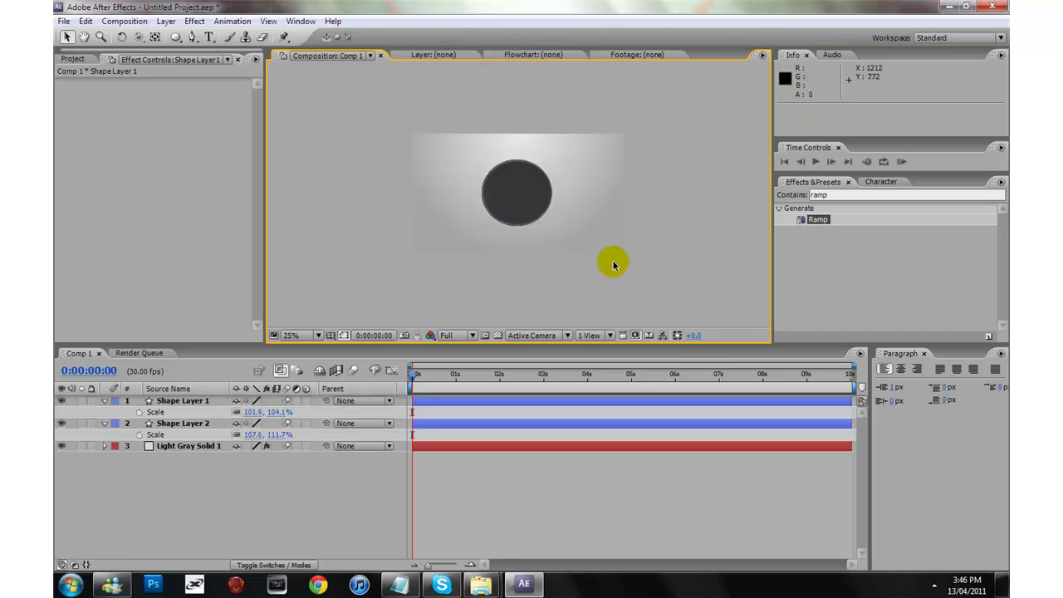
{"action": "key", "text": "period"}
{"action": "key", "text": "period"}
{"action": "key", "text": "Left"}
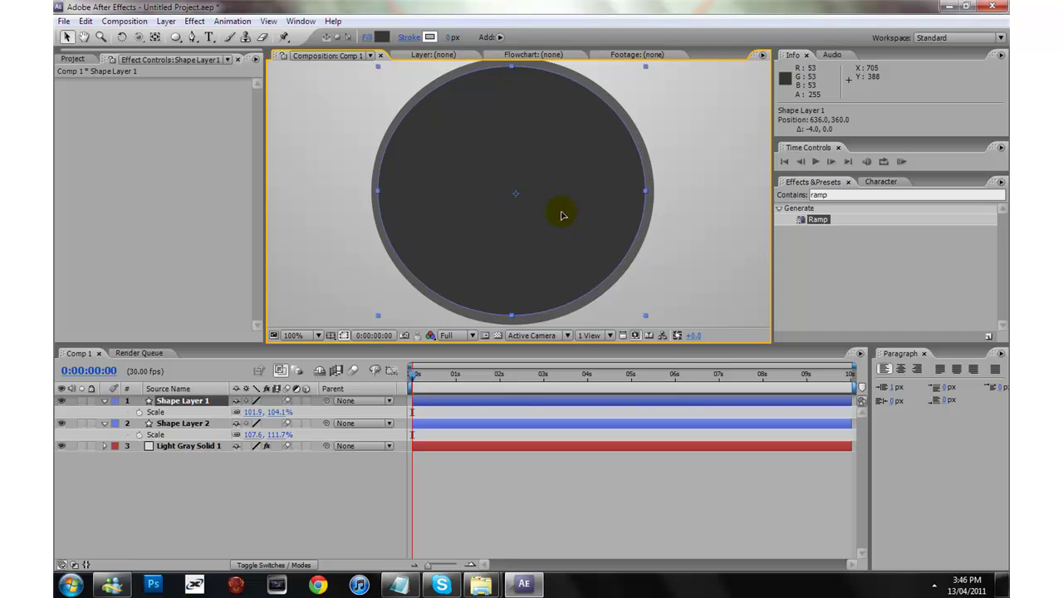
Centre Shape Layer 2's anchor point, then scale both circles to 99.9, 102.0% and 105.6, 109.7%.
{"action": "left_click", "coordinate": [154, 37]}
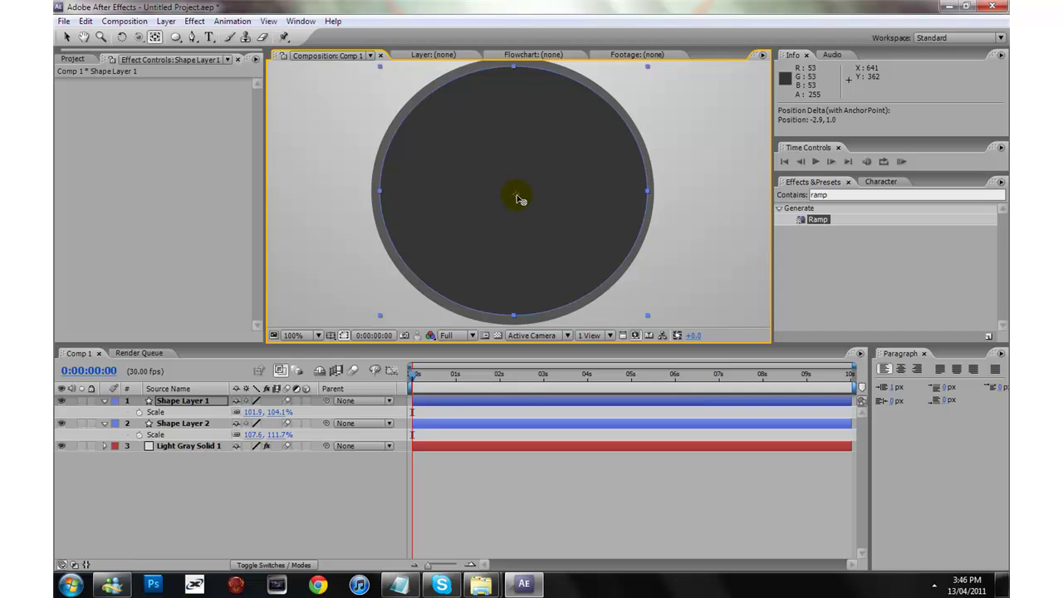
{"action": "key", "text": "comma"}
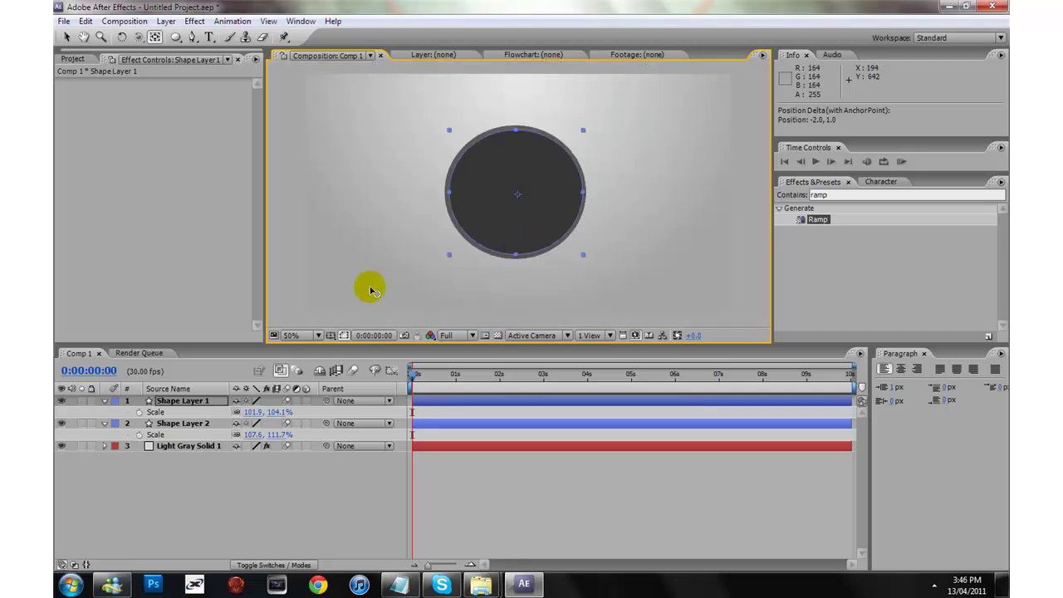
{"action": "left_click", "coordinate": [183, 423]}
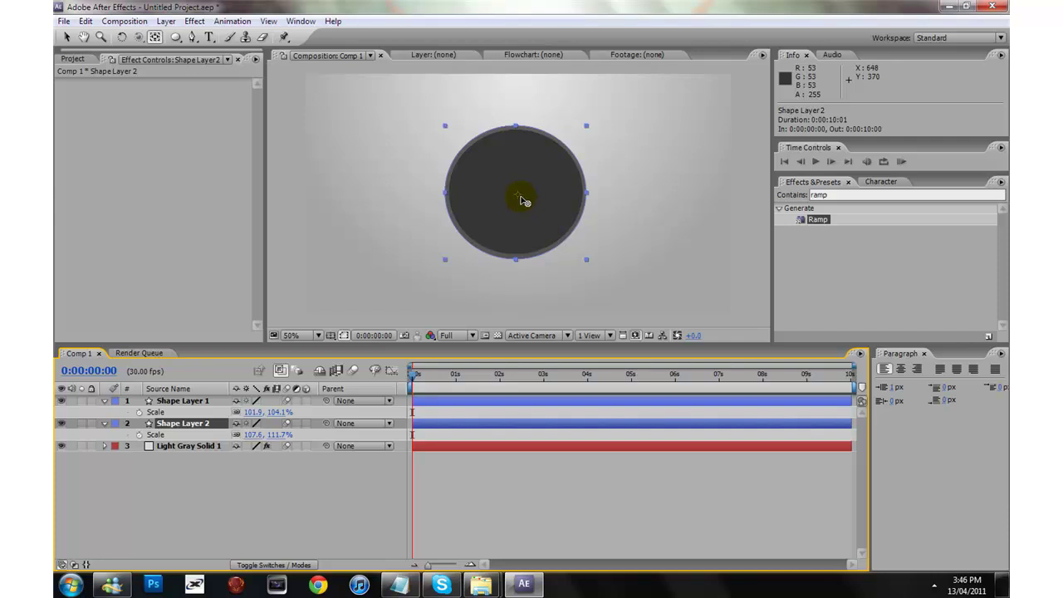
{"action": "left_click_drag", "start_coordinate": [520, 200], "coordinate": [518, 199]}
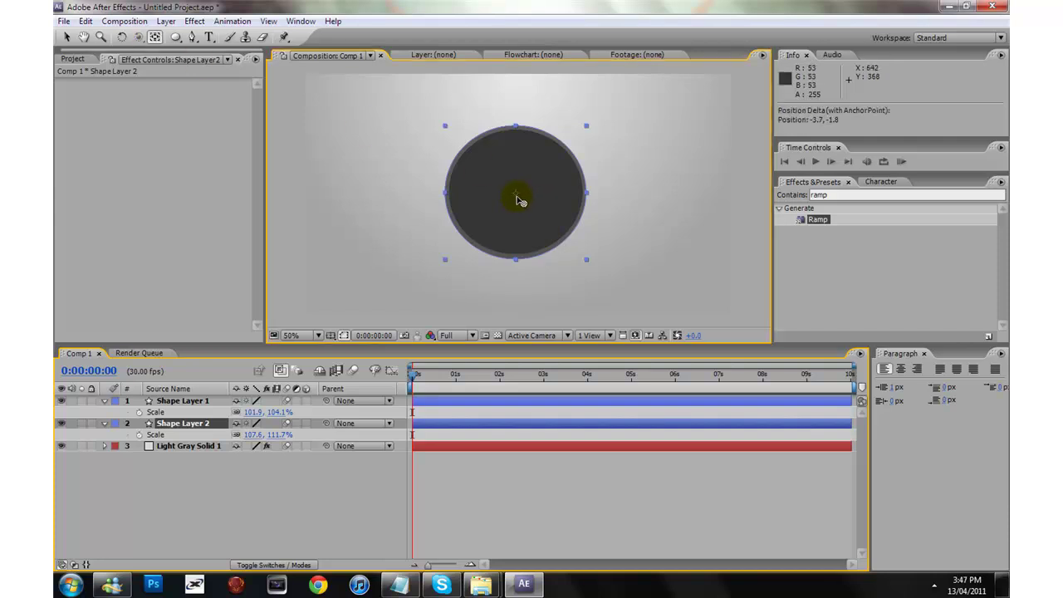
{"action": "left_click", "coordinate": [196, 401], "text": "shift"}
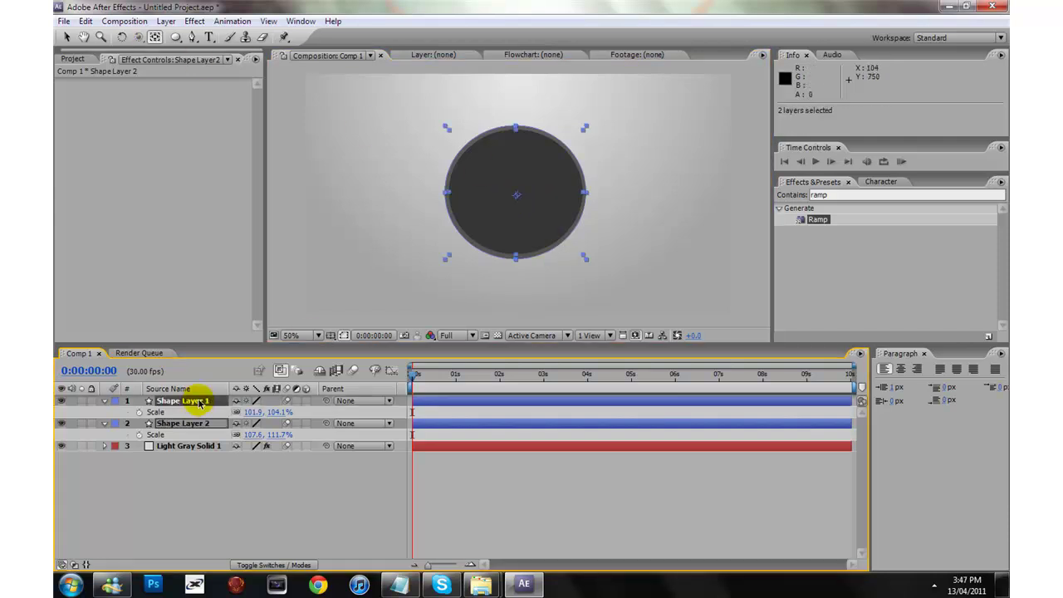
{"action": "key", "text": "s"}
{"action": "key", "text": "s"}
{"action": "mouse_move", "coordinate": [262, 412]}
{"action": "left_mouse_down"}
{"action": "mouse_move", "coordinate": [217, 409]}
{"action": "mouse_move", "coordinate": [194, 420]}
{"action": "mouse_move", "coordinate": [243, 412]}
{"action": "mouse_move", "coordinate": [281, 420]}
{"action": "mouse_move", "coordinate": [254, 413]}
{"action": "left_mouse_up"}
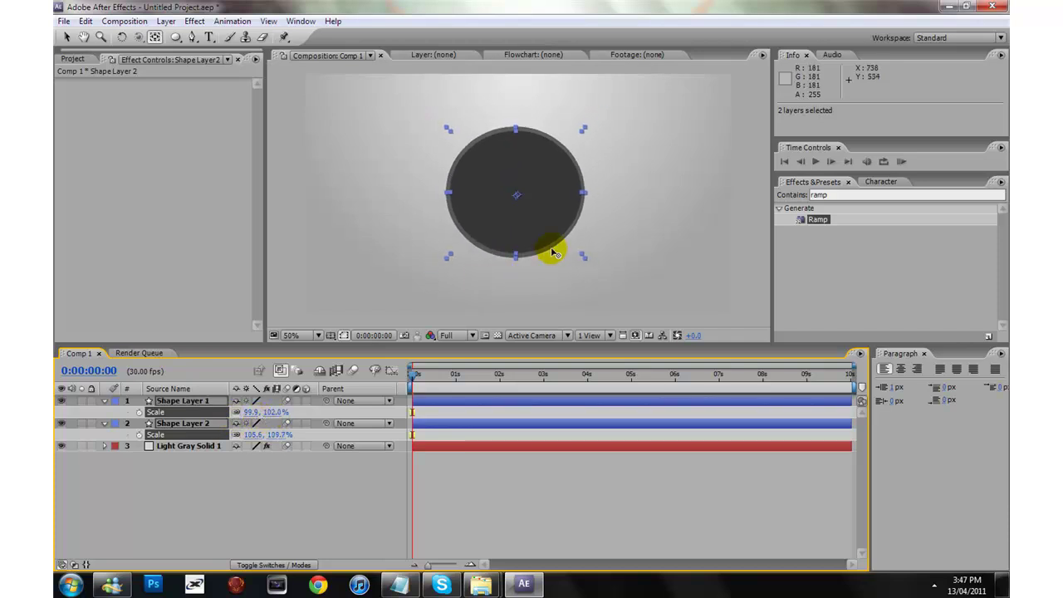
{"action": "key", "text": "slash"}
Zoom in to 400% and nudge Shape Layer 1 so the two circle centres line up.
{"action": "left_click", "coordinate": [200, 471]}
{"action": "left_click", "coordinate": [183, 422]}
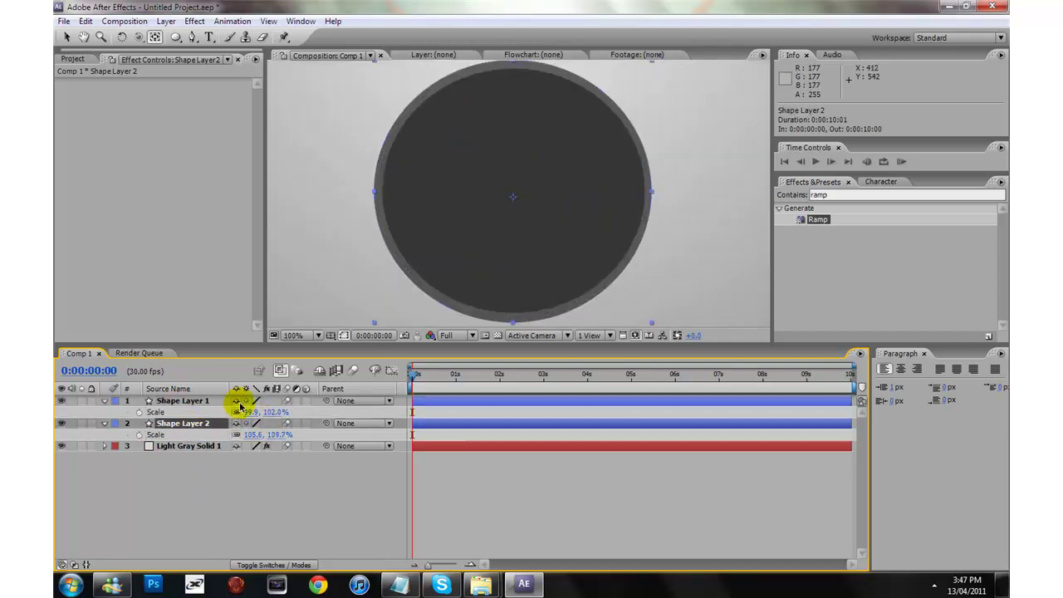
{"action": "key", "text": "period"}
{"action": "key", "text": "period"}
{"action": "left_click", "coordinate": [498, 214]}
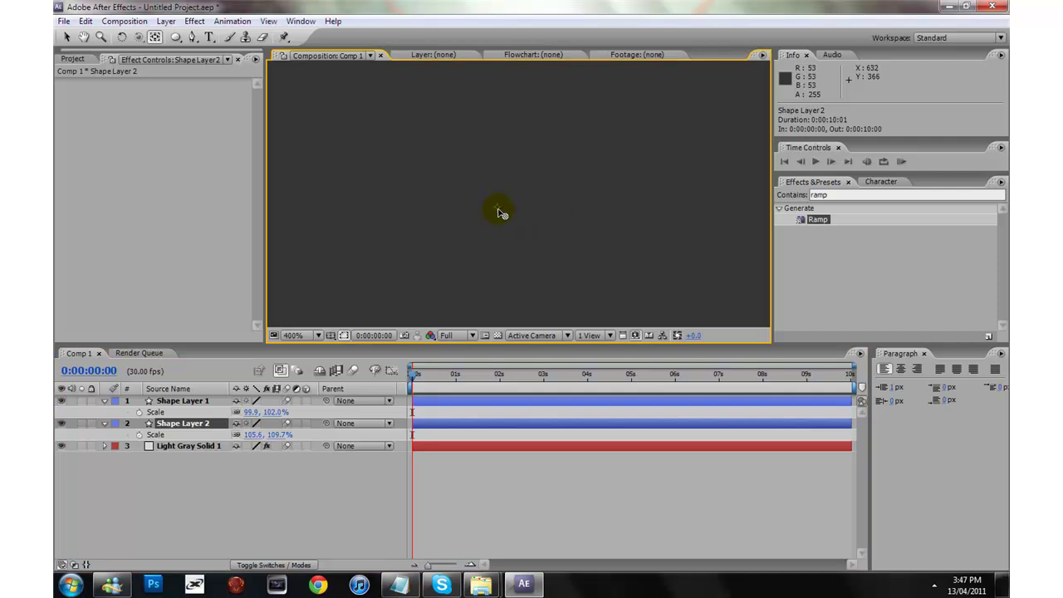
{"action": "left_click", "coordinate": [197, 401]}
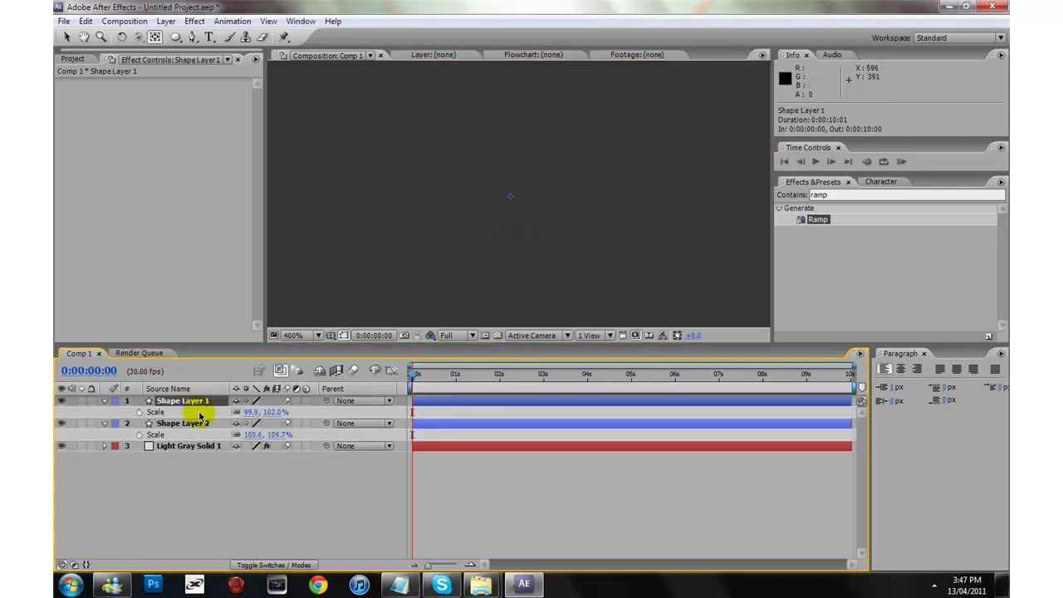
{"action": "left_click", "coordinate": [198, 422]}
{"action": "scroll", "coordinate": [525, 207], "scroll_direction": "down", "scroll_amount": 5}
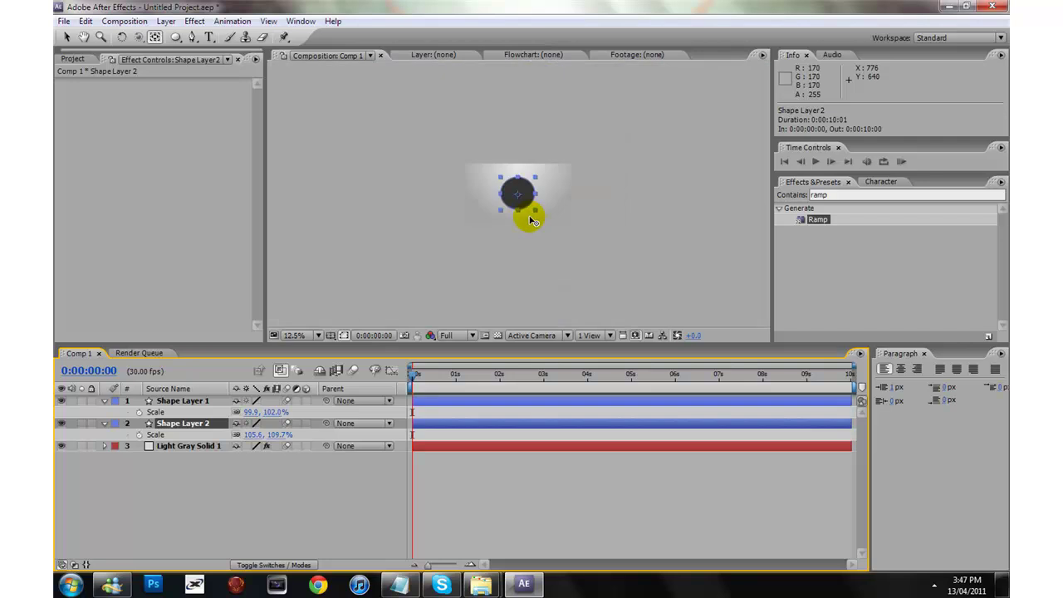
{"action": "scroll", "coordinate": [519, 211], "scroll_direction": "up", "scroll_amount": 4}
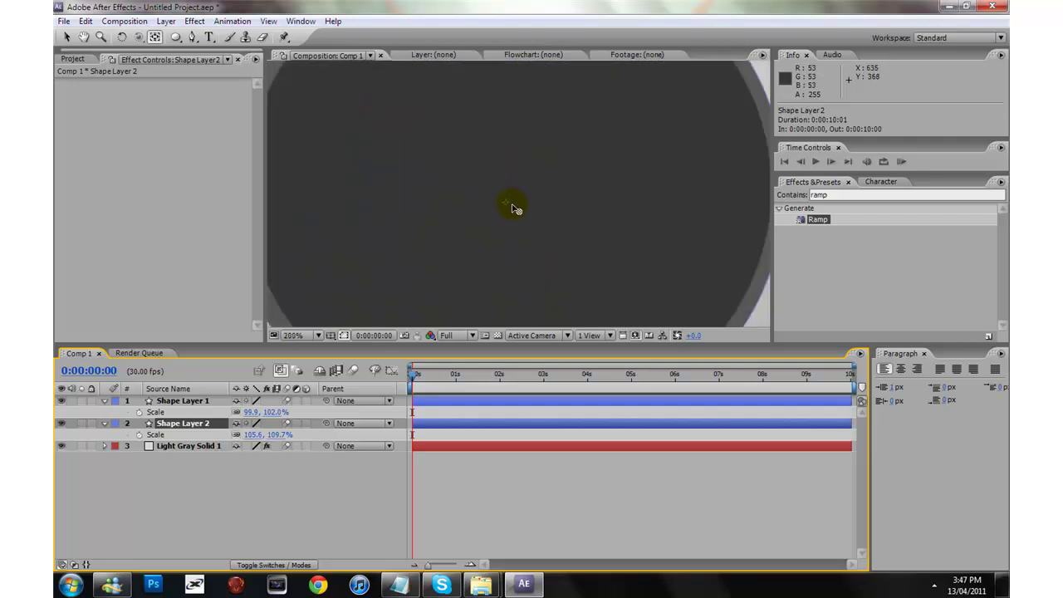
{"action": "left_click", "coordinate": [199, 401]}
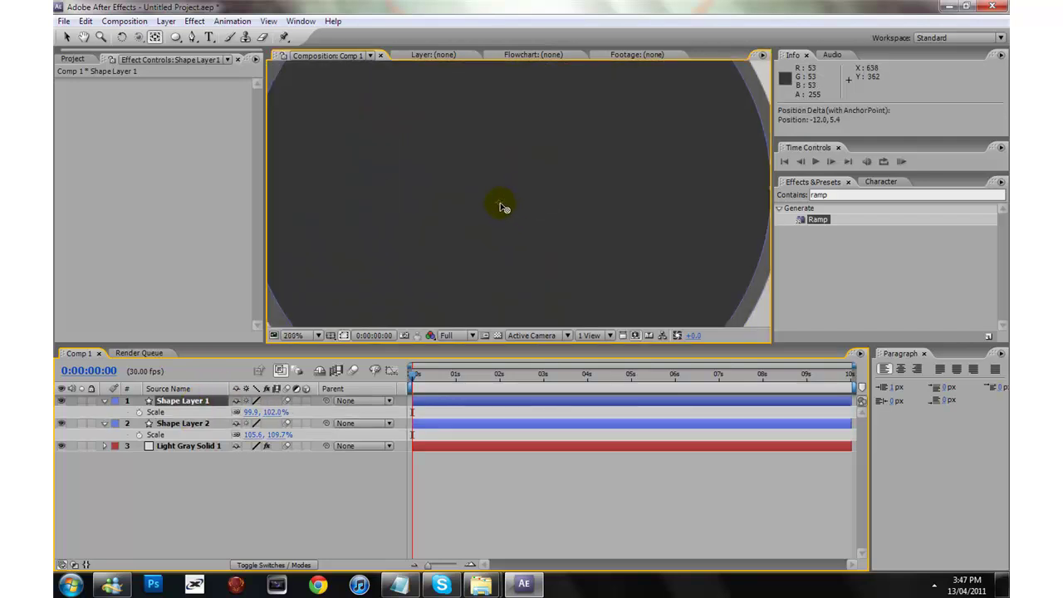
{"action": "left_click", "coordinate": [196, 422]}
{"action": "left_click", "coordinate": [191, 401]}
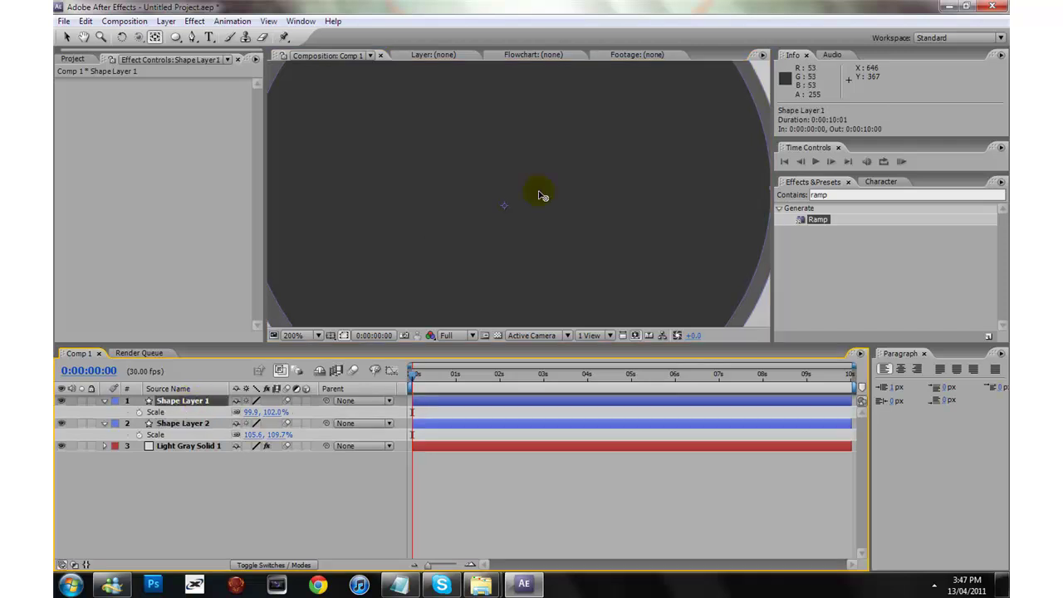
{"action": "left_click_drag", "start_coordinate": [507, 206], "coordinate": [510, 202]}
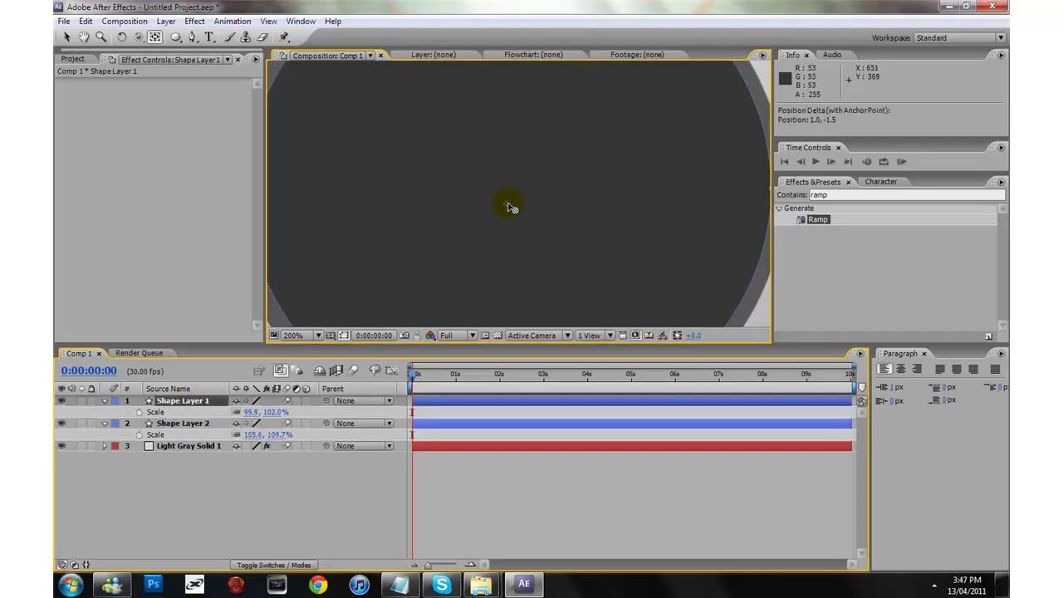
Scale both circles up together to 155.9, 159.2% and 161.6, 166.9%.
{"action": "left_click", "coordinate": [205, 425]}
{"action": "scroll", "coordinate": [602, 144], "scroll_direction": "down", "scroll_amount": 6}
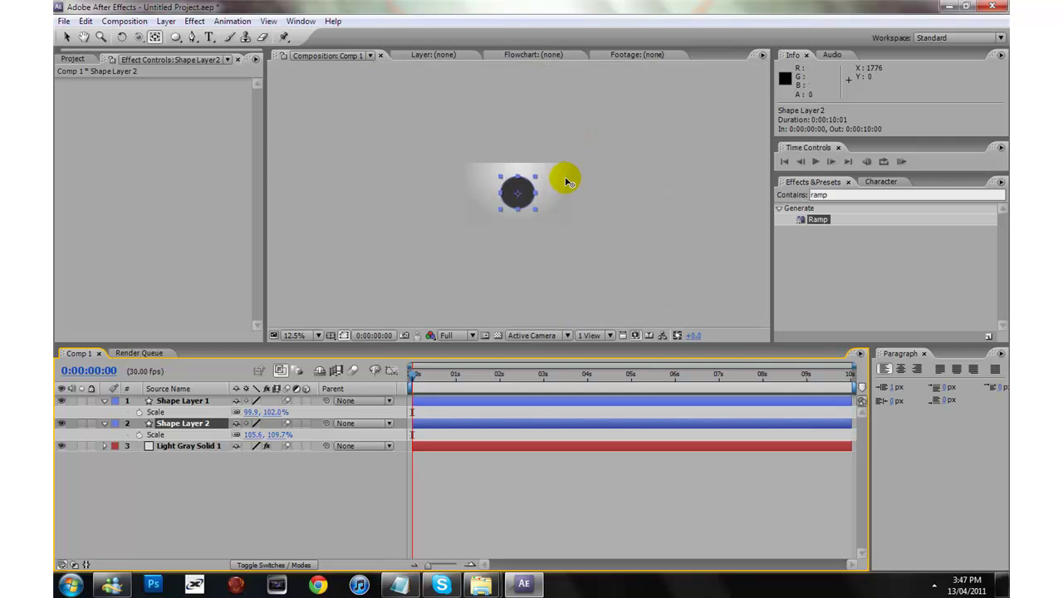
{"action": "left_click", "coordinate": [181, 402], "text": "shift"}
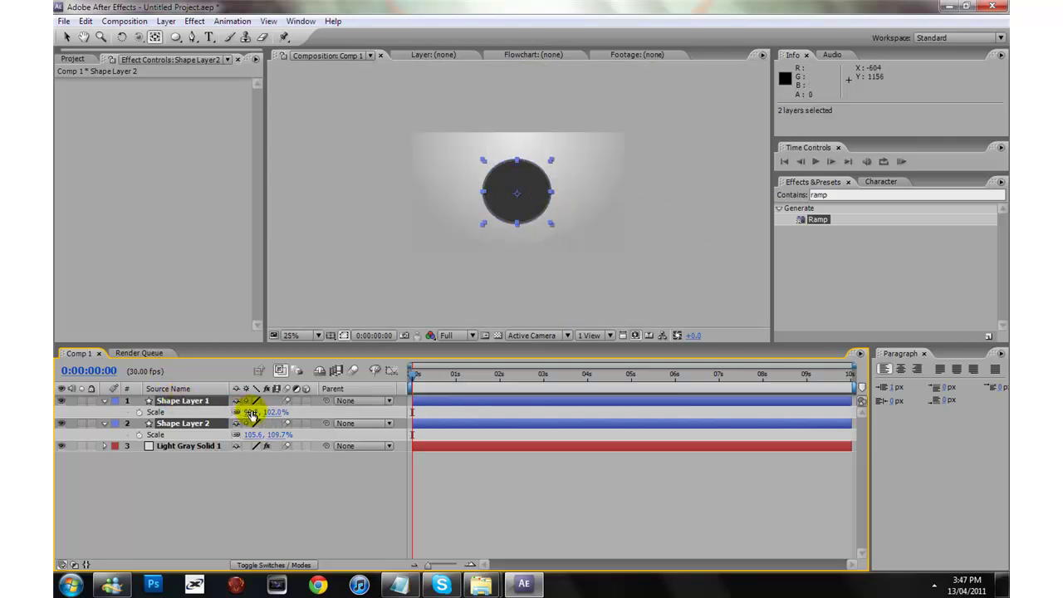
{"action": "left_click_drag", "start_coordinate": [251, 413], "coordinate": [274, 406]}
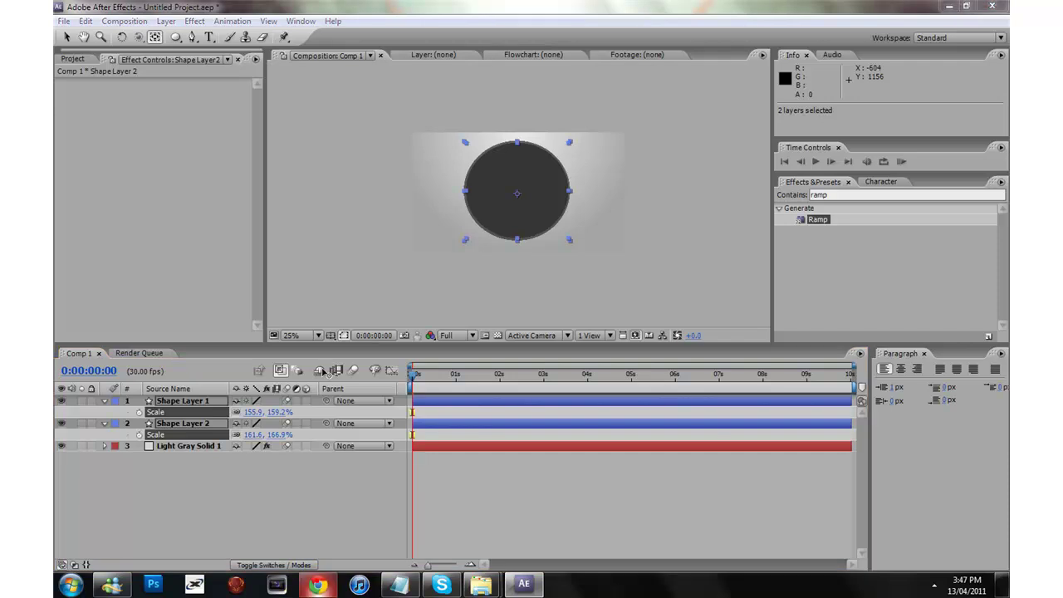
Open the channel's Uploads in Chrome and briefly play the 'my intro with sound' video.
{"action": "left_click", "coordinate": [318, 584]}
{"action": "type", "text": "y"}
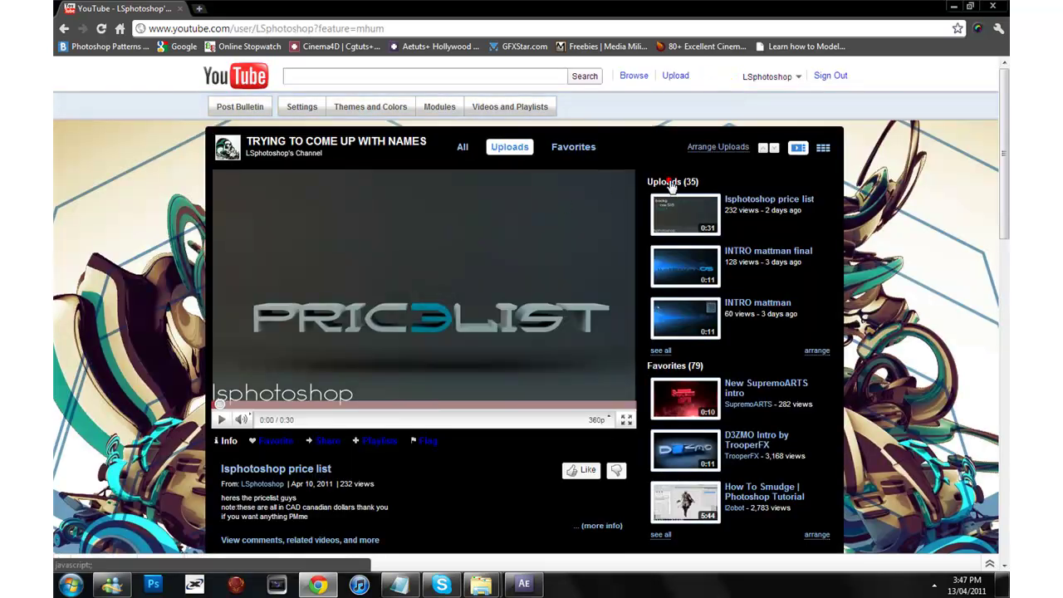
{"action": "left_click", "coordinate": [670, 182]}
{"action": "scroll", "coordinate": [764, 375], "scroll_direction": "down", "scroll_amount": 1}
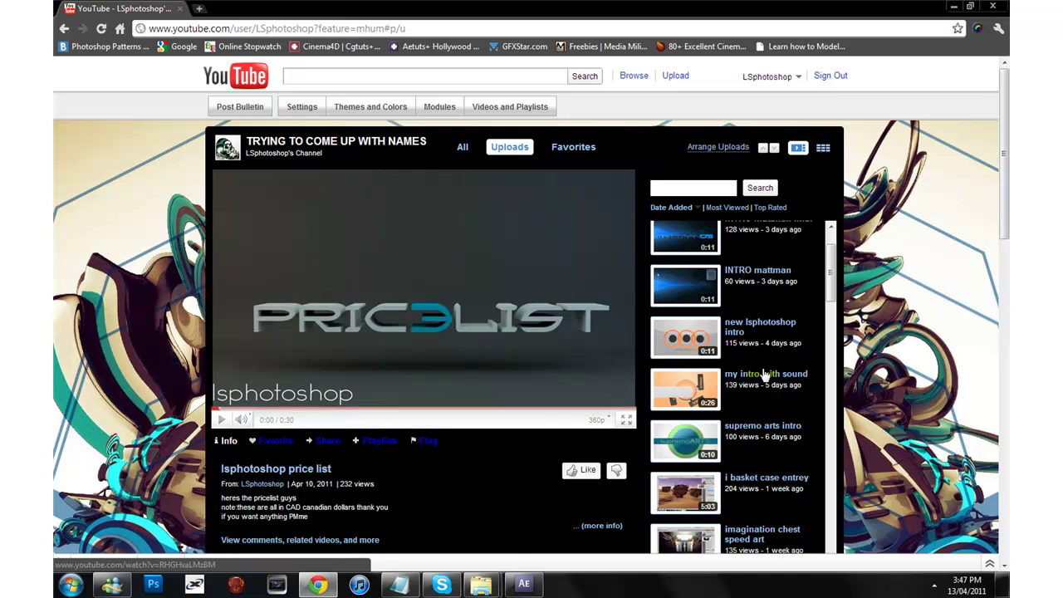
{"action": "left_click", "coordinate": [754, 377]}
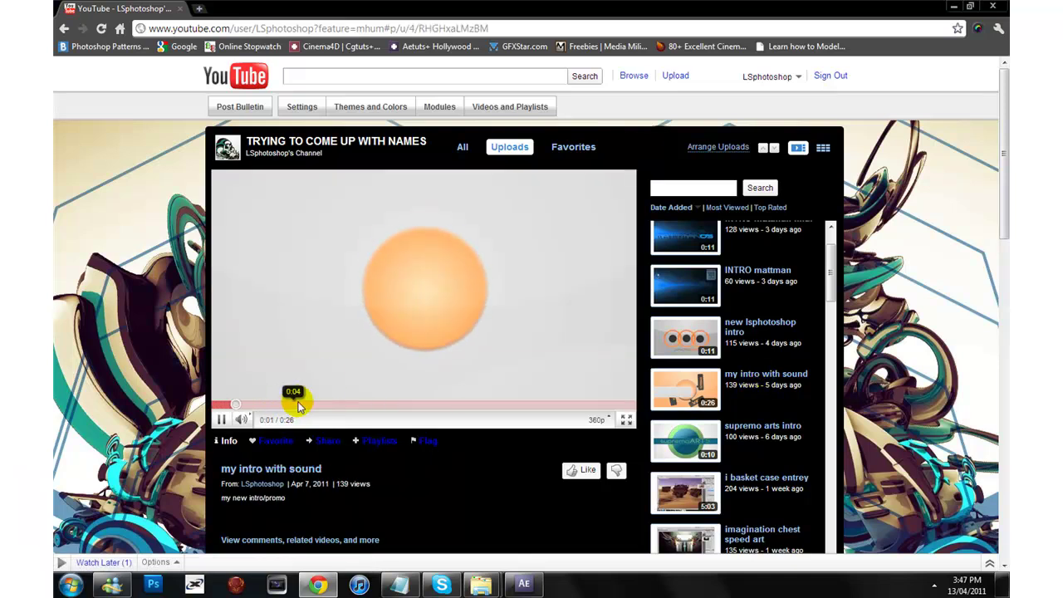
{"action": "left_click", "coordinate": [433, 295]}
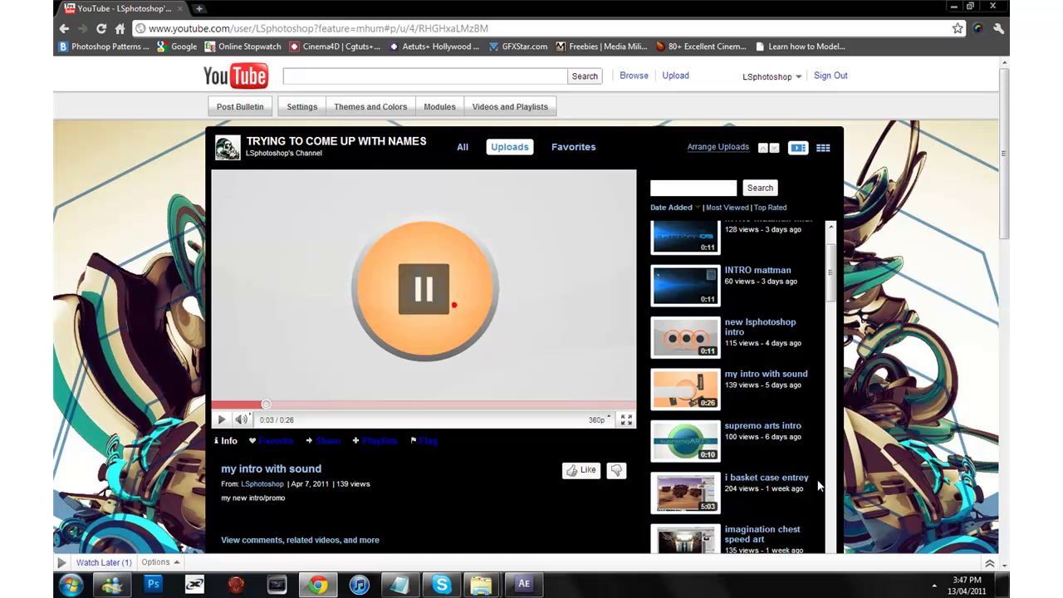
Play the 'supremo arts intro', pausing at 0:04 and 0:06, then restart it.
{"action": "left_click", "coordinate": [768, 427]}
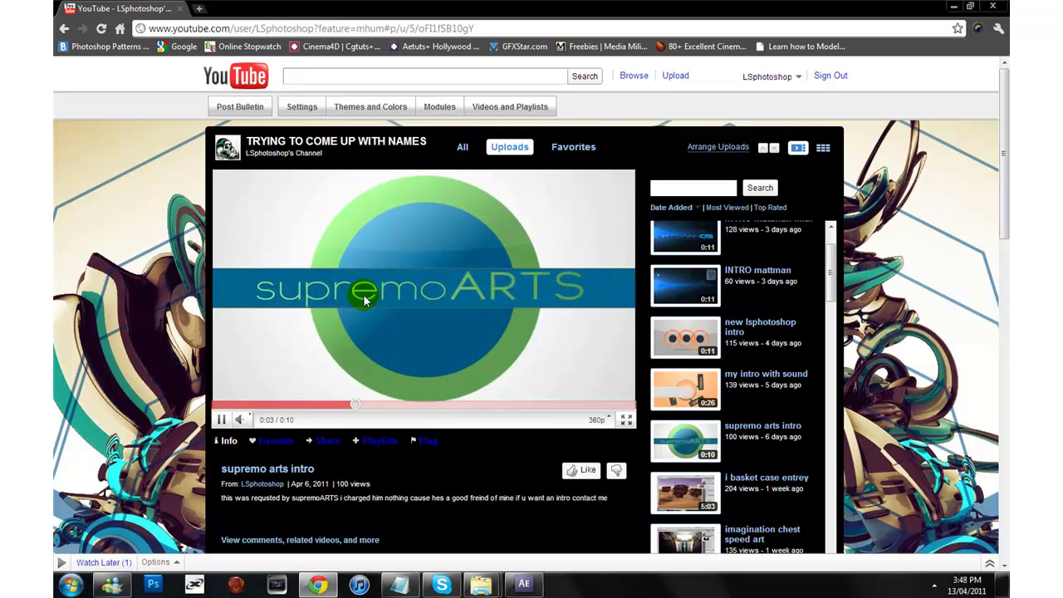
{"action": "left_click", "coordinate": [362, 294]}
{"action": "left_click", "coordinate": [455, 347]}
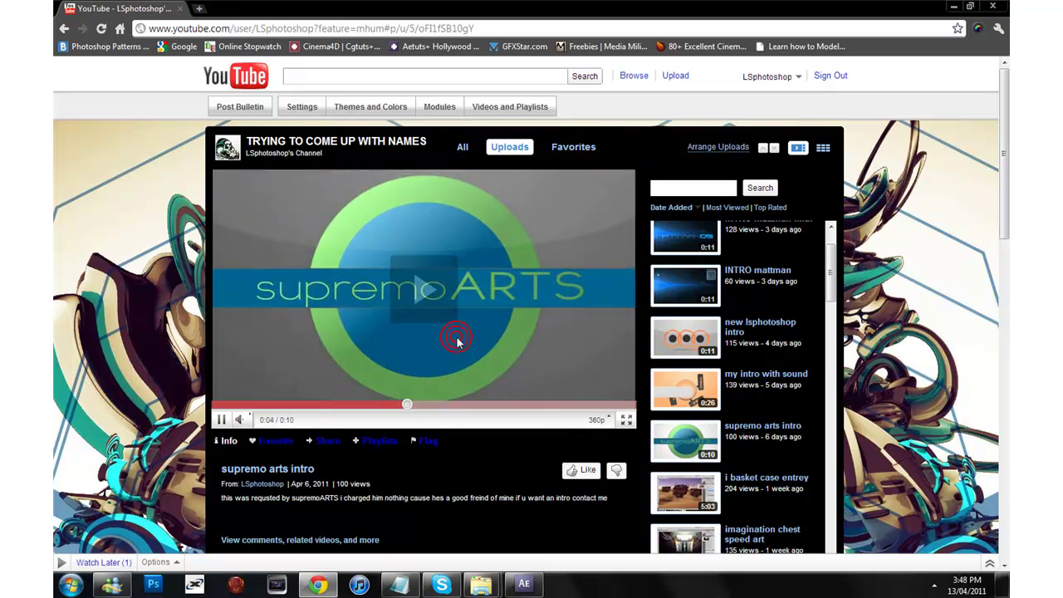
{"action": "left_click", "coordinate": [396, 400]}
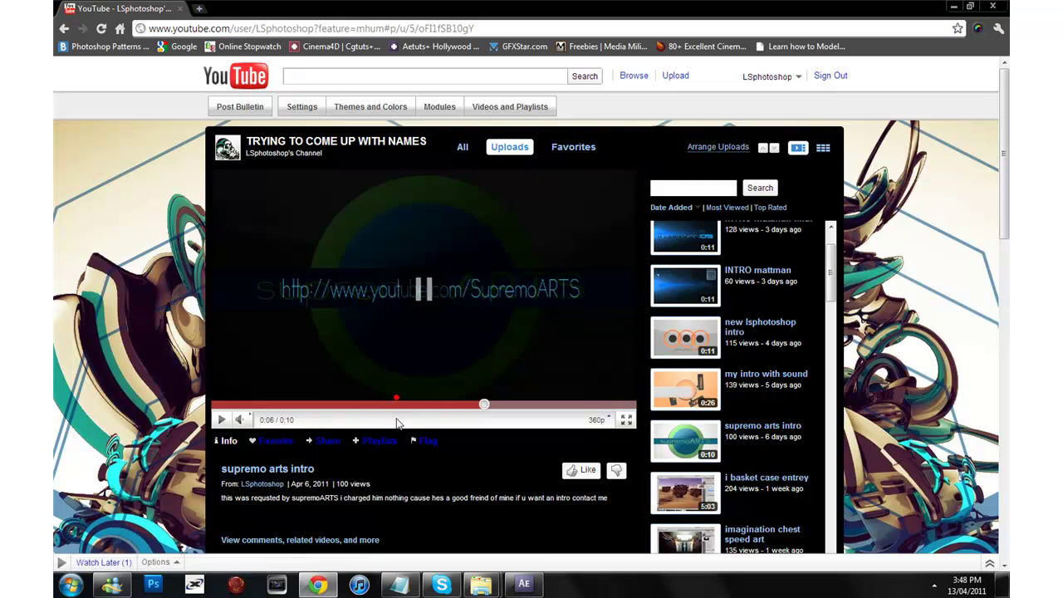
{"action": "left_click", "coordinate": [238, 405]}
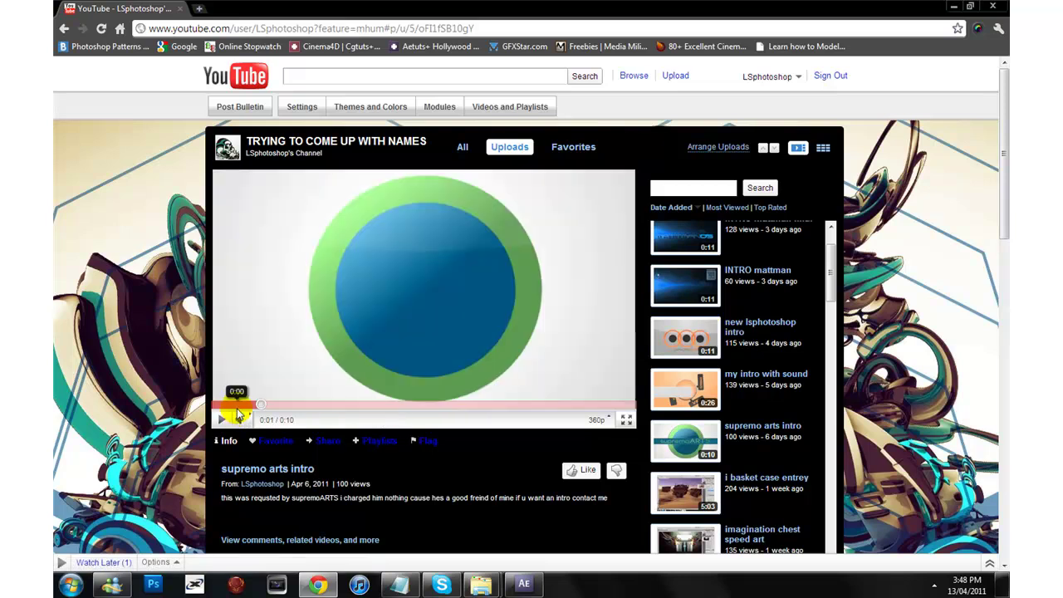
{"action": "left_click", "coordinate": [239, 364]}
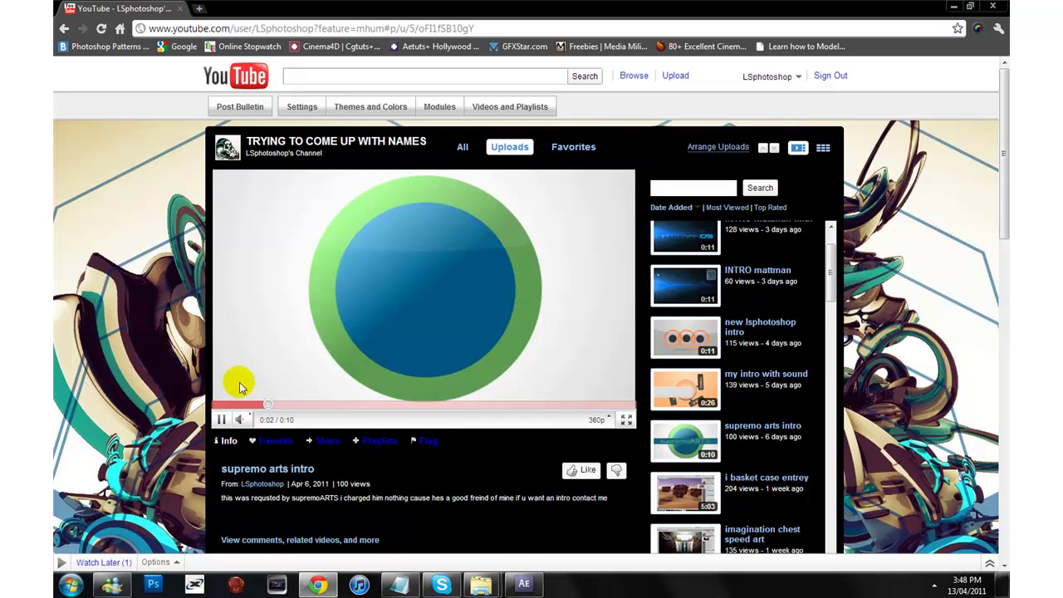
Browse the page, replay the supremo arts intro to its supremoARTS title, and return to After Effects.
{"action": "scroll", "coordinate": [366, 440], "scroll_direction": "down", "scroll_amount": 4}
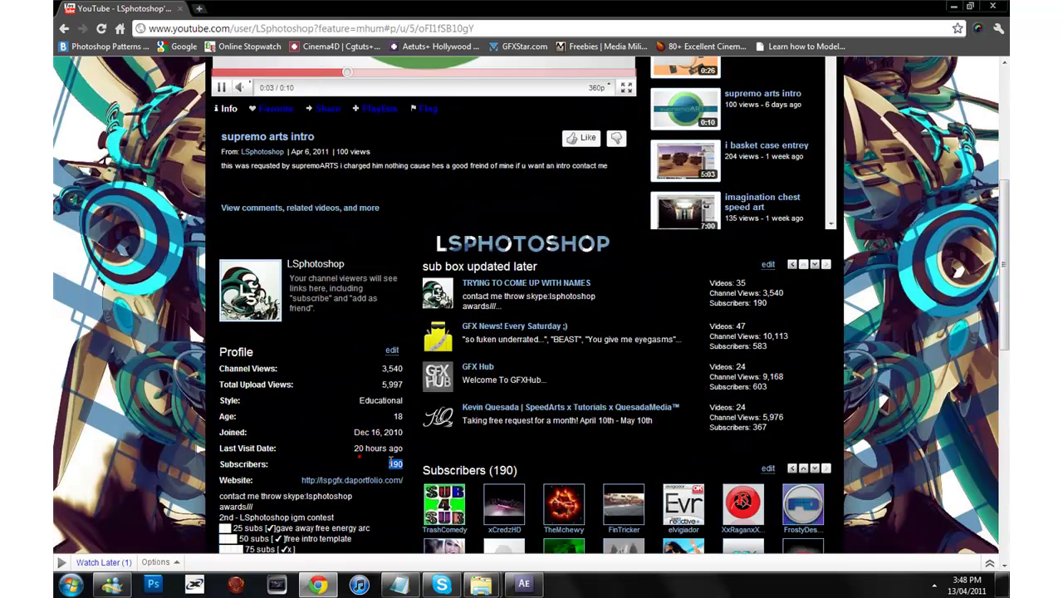
{"action": "left_click", "coordinate": [404, 462]}
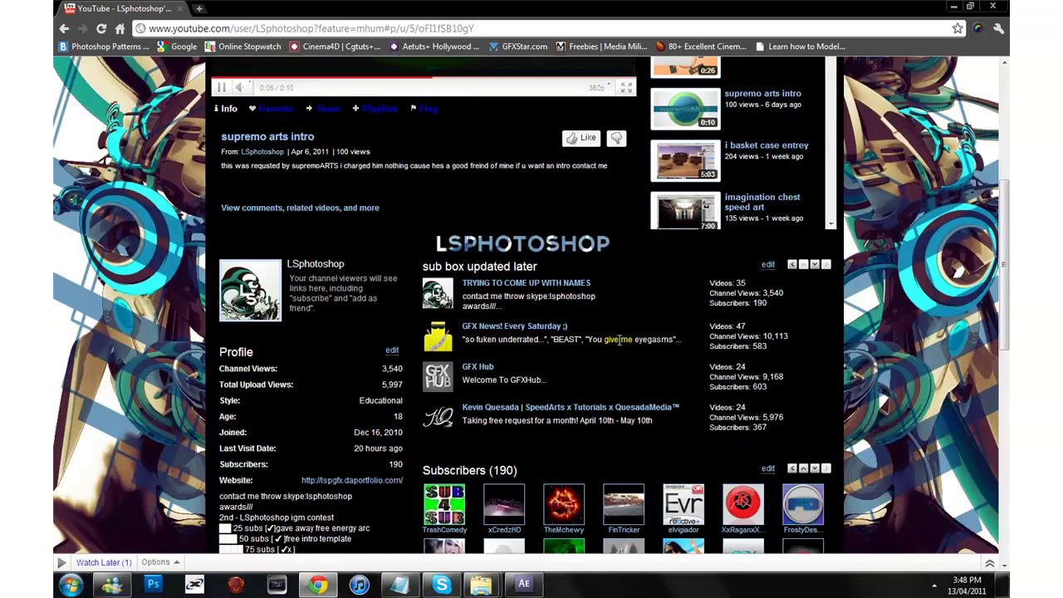
{"action": "left_click_drag", "start_coordinate": [619, 341], "coordinate": [475, 327]}
{"action": "scroll", "coordinate": [478, 365], "scroll_direction": "down", "scroll_amount": 2}
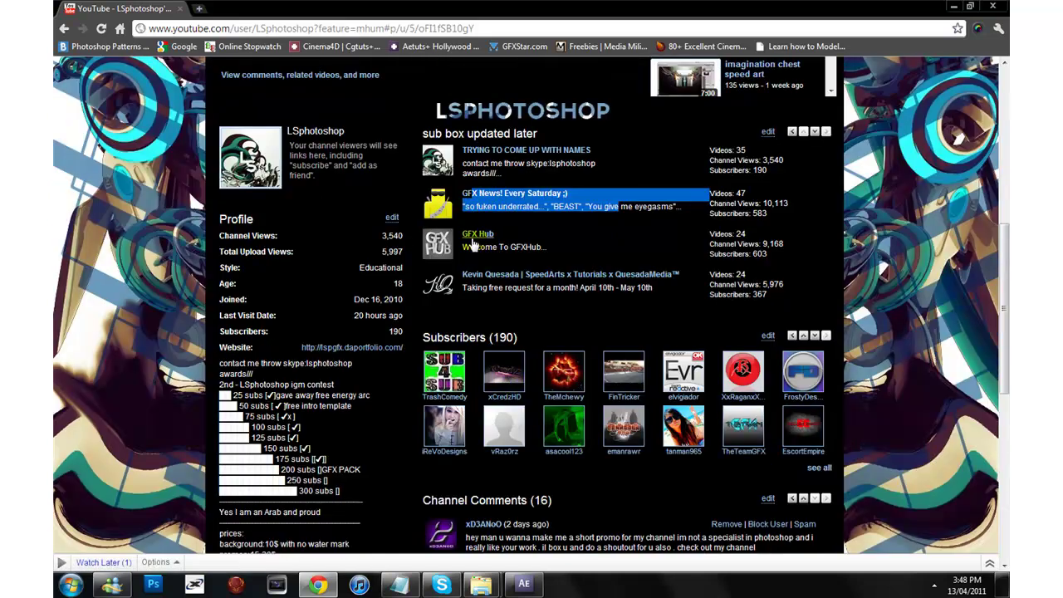
{"action": "scroll", "coordinate": [488, 285], "scroll_direction": "down", "scroll_amount": 3}
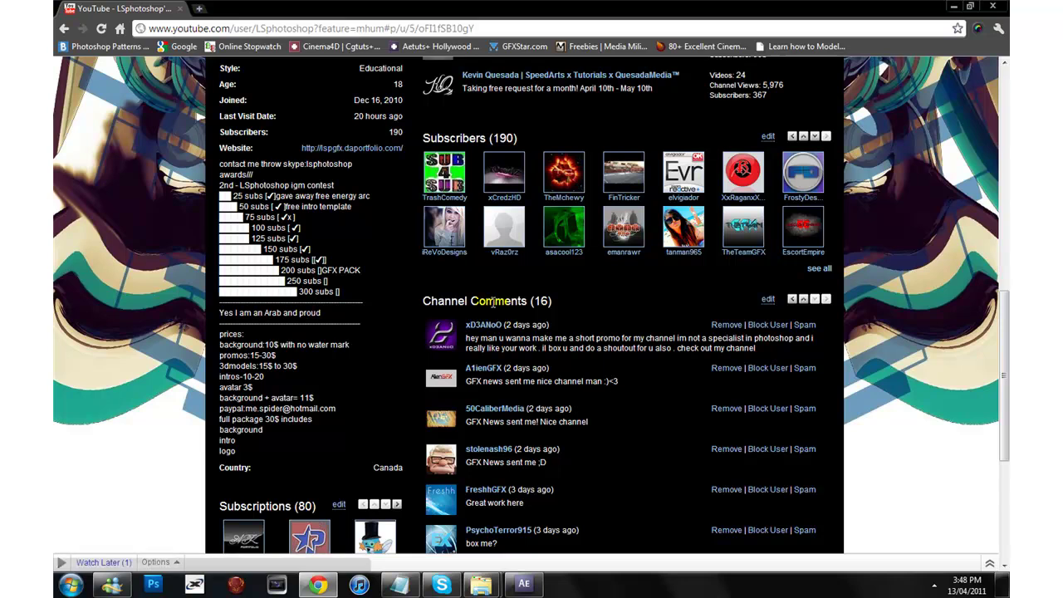
{"action": "scroll", "coordinate": [451, 351], "scroll_direction": "up", "scroll_amount": 4}
{"action": "left_click_drag", "start_coordinate": [377, 407], "coordinate": [419, 195]}
{"action": "scroll", "coordinate": [416, 386], "scroll_direction": "up", "scroll_amount": 6}
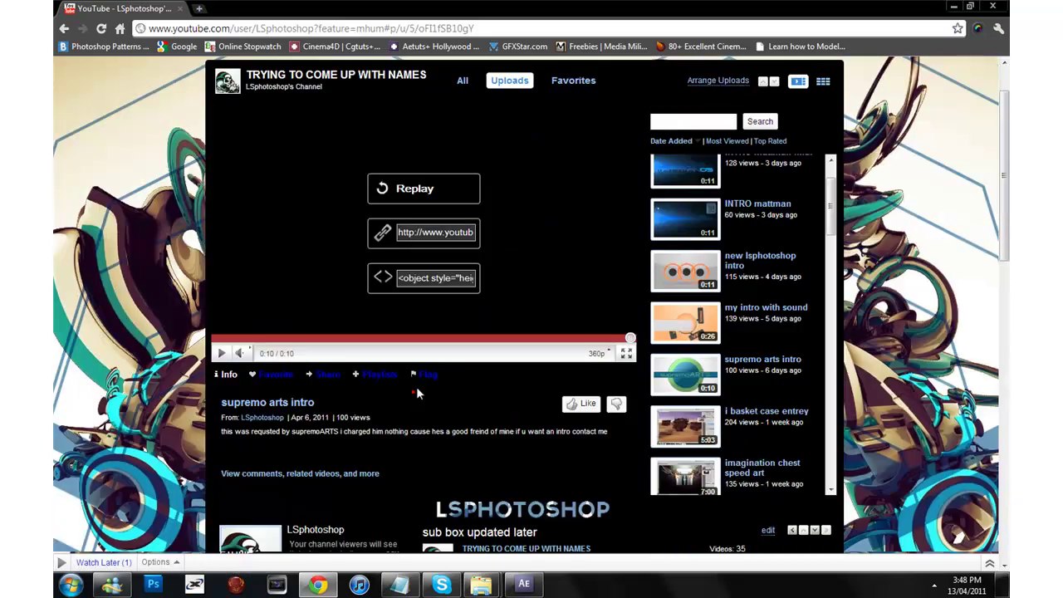
{"action": "left_click", "coordinate": [352, 408]}
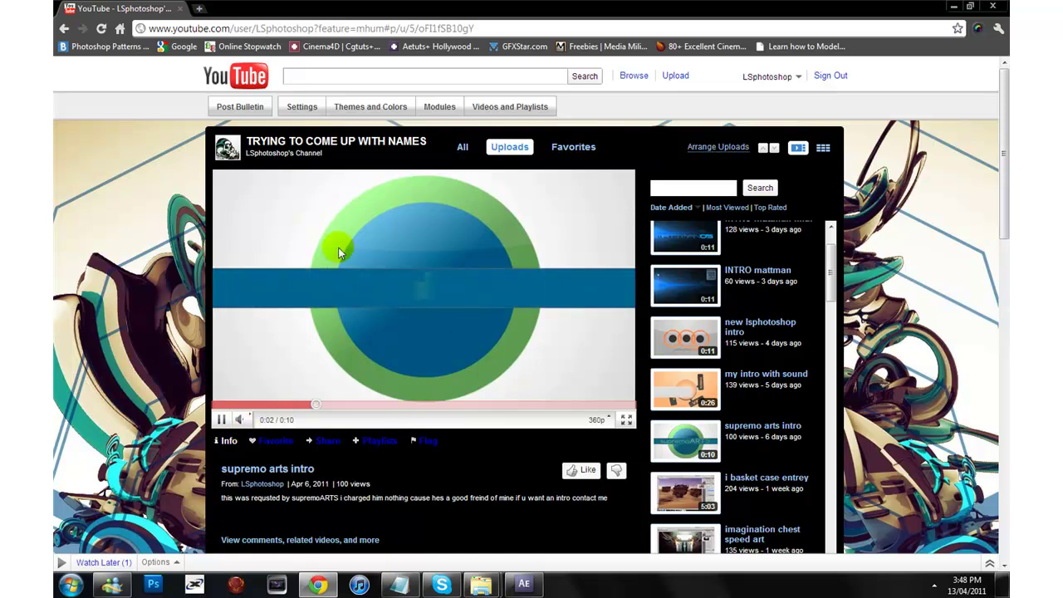
{"action": "left_click", "coordinate": [550, 290]}
{"action": "left_click", "coordinate": [523, 584]}
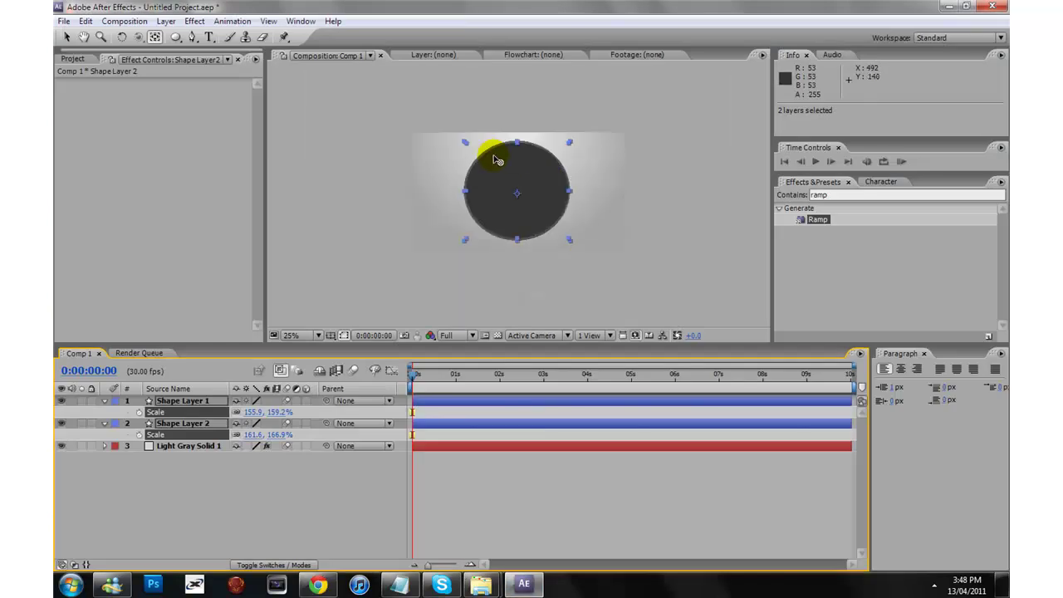
Select both shape layers and scrub Scale down until the ring is 6.6, 8.6%.
{"action": "left_click", "coordinate": [564, 249]}
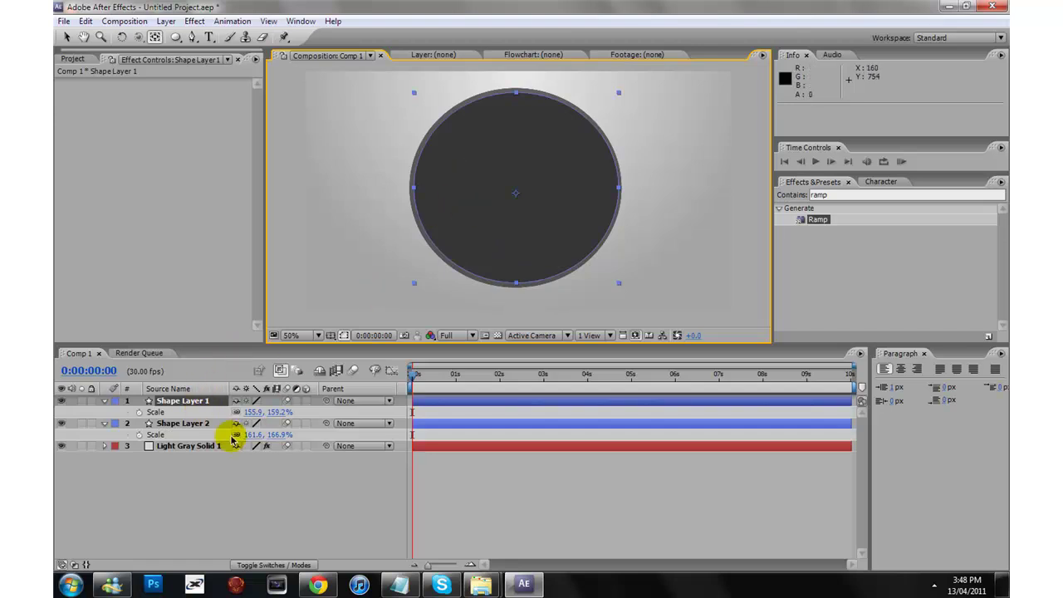
{"action": "left_click", "coordinate": [197, 423], "text": "shift"}
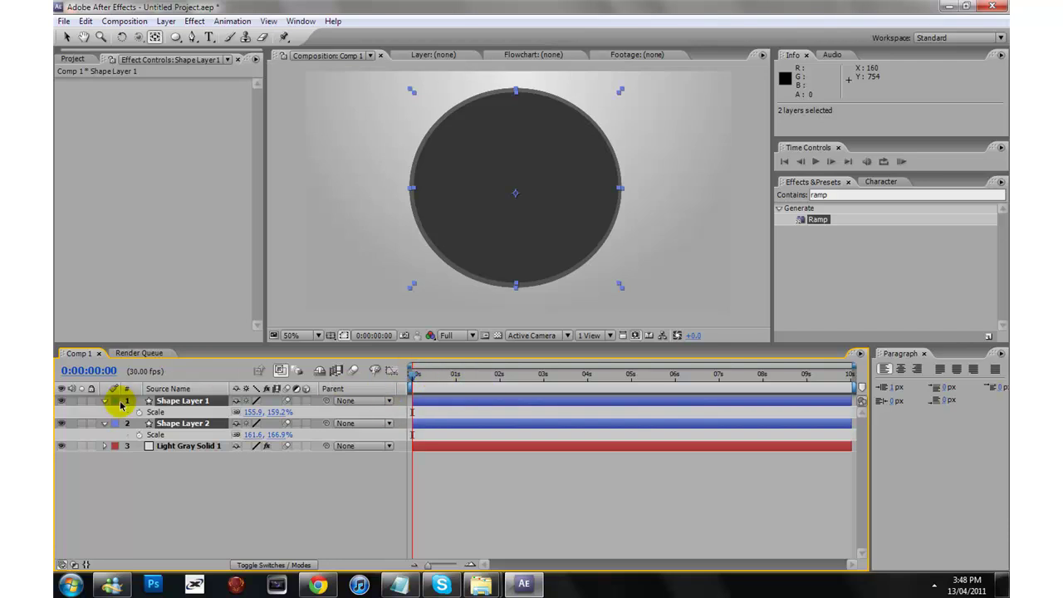
{"action": "left_click_drag", "start_coordinate": [257, 411], "coordinate": [156, 412]}
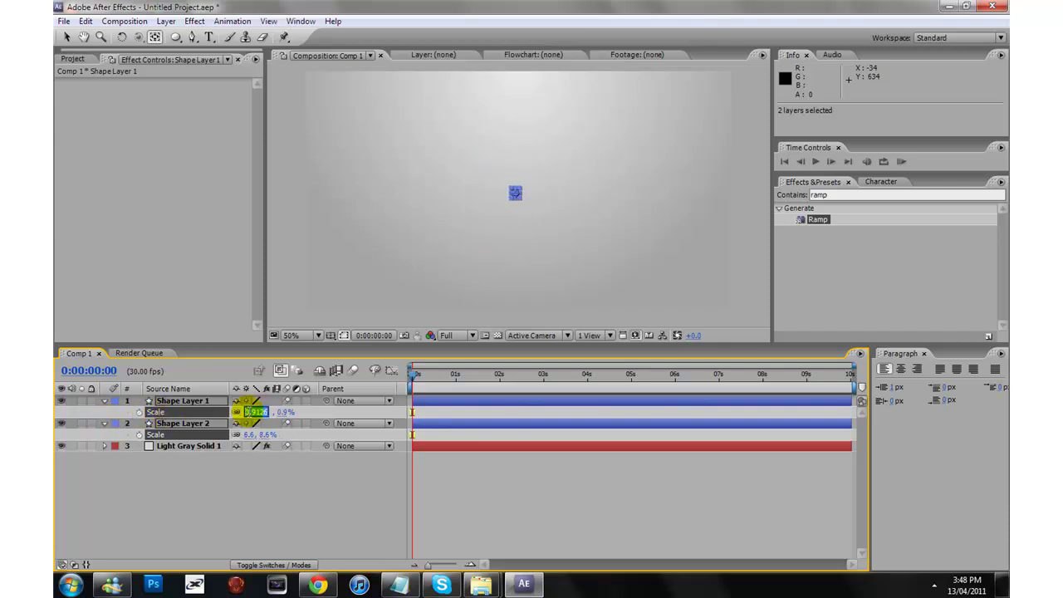
Set both circles' Scale to 0% and add Scale keyframes at 0s.
{"action": "left_click", "coordinate": [292, 501]}
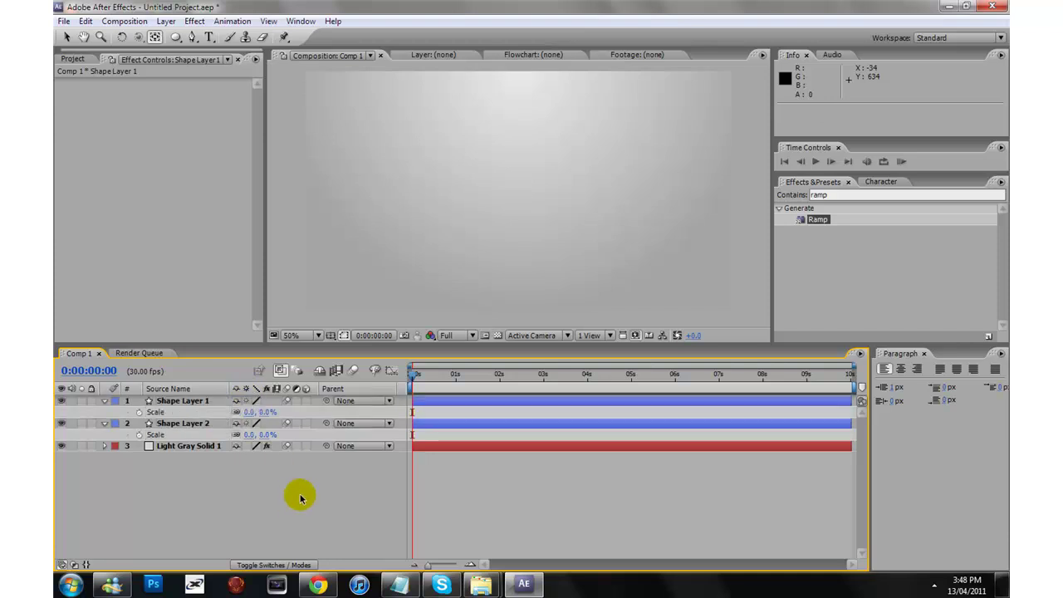
{"action": "left_click", "coordinate": [140, 412]}
{"action": "left_click", "coordinate": [157, 435]}
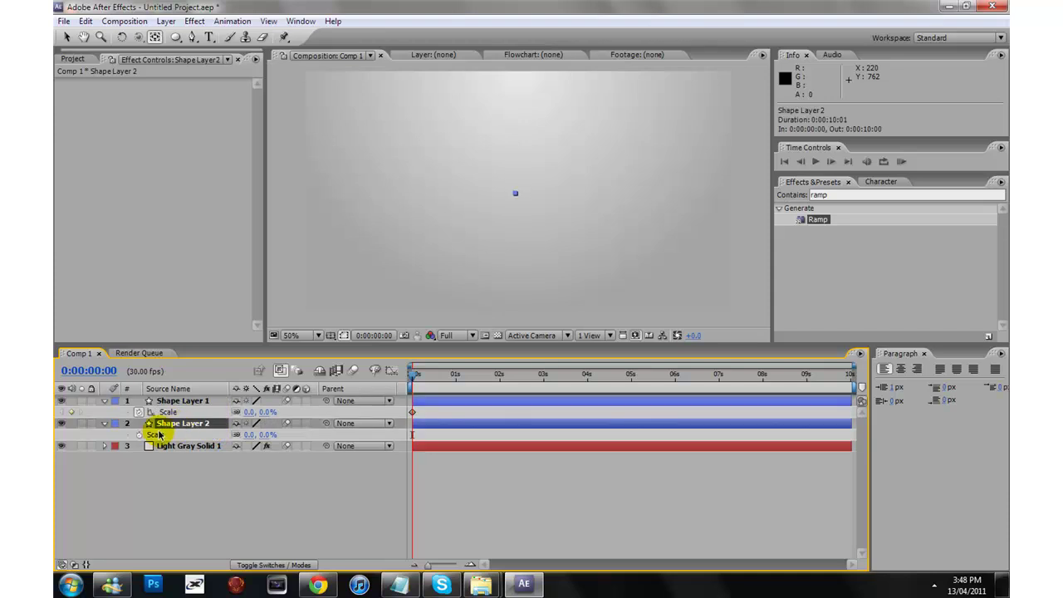
{"action": "left_click", "coordinate": [140, 435]}
{"action": "left_click", "coordinate": [181, 402], "text": "shift"}
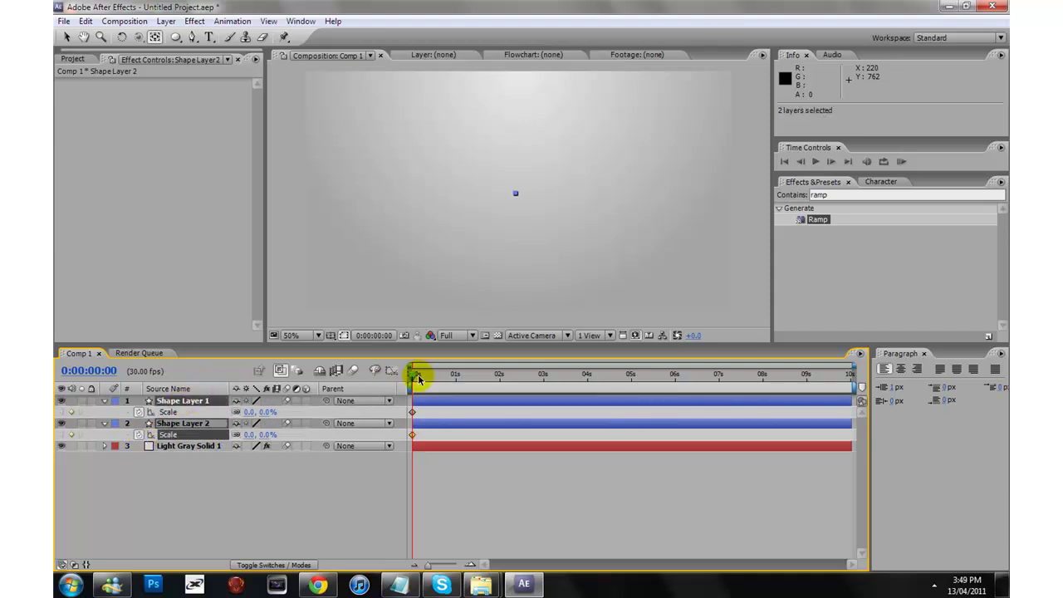
At 0:00:02:00, scale both circles up to 122%.
{"action": "left_click_drag", "start_coordinate": [421, 379], "coordinate": [449, 379]}
{"action": "scroll", "coordinate": [559, 280], "scroll_direction": "up", "scroll_amount": 5}
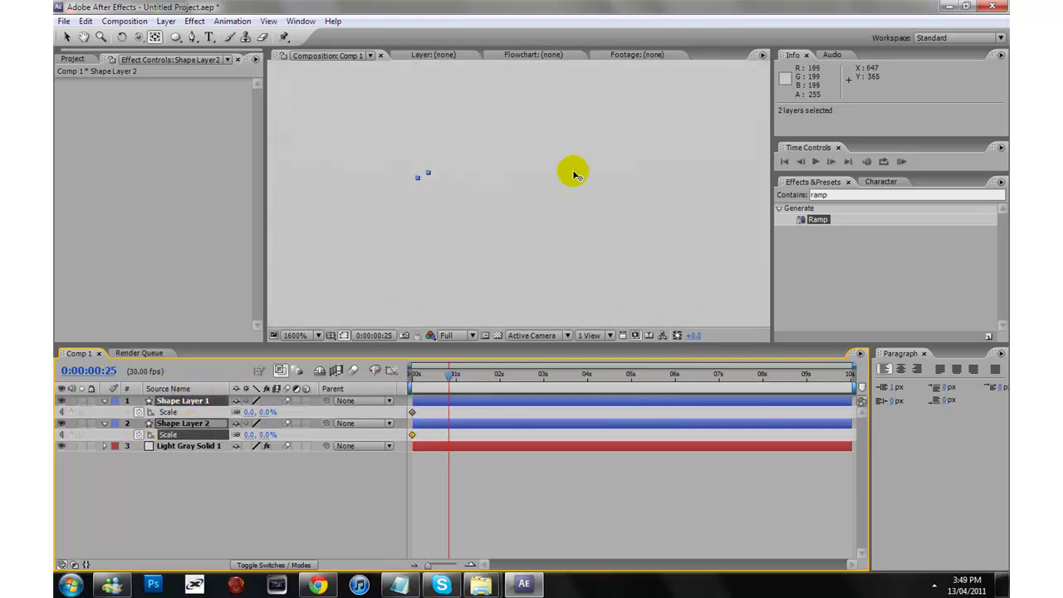
{"action": "scroll", "coordinate": [581, 244], "scroll_direction": "down", "scroll_amount": 5}
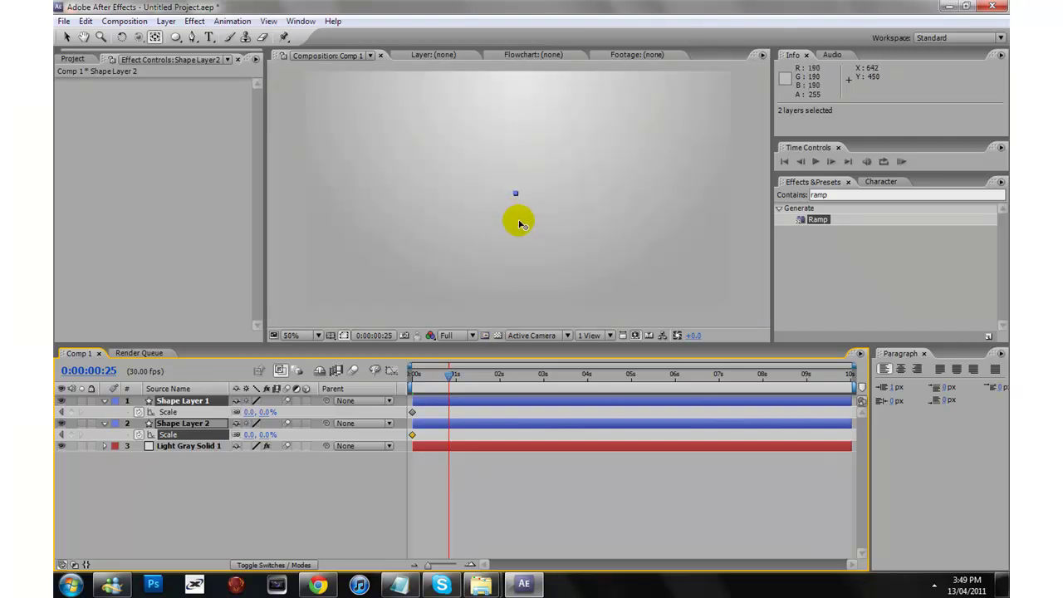
{"action": "left_click_drag", "start_coordinate": [448, 379], "coordinate": [500, 380]}
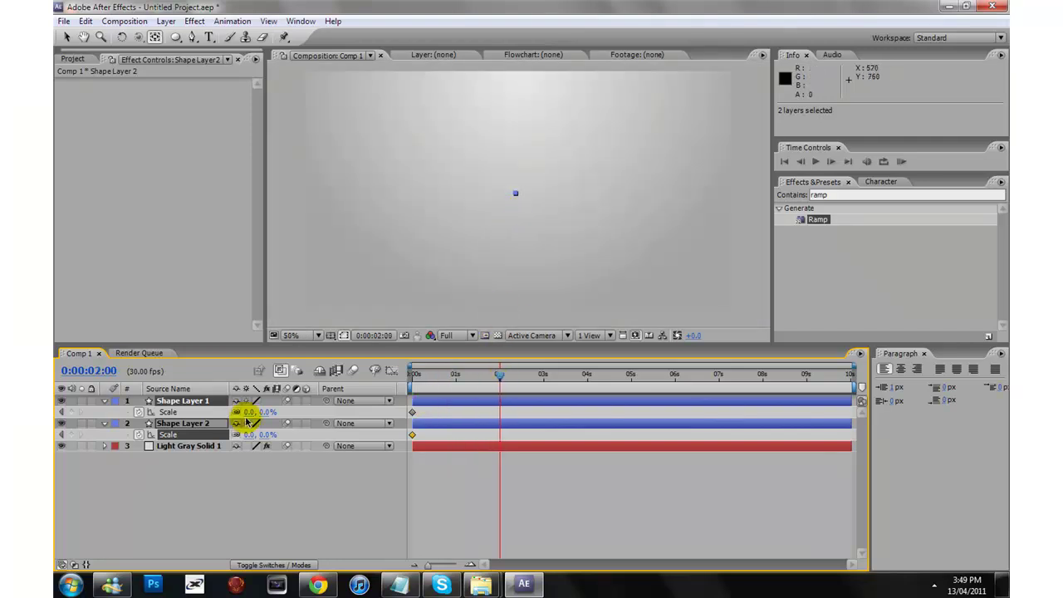
{"action": "mouse_move", "coordinate": [248, 411]}
{"action": "left_mouse_down"}
{"action": "mouse_move", "coordinate": [316, 408]}
{"action": "mouse_move", "coordinate": [261, 434]}
{"action": "mouse_move", "coordinate": [257, 407]}
{"action": "mouse_move", "coordinate": [256, 433]}
{"action": "mouse_move", "coordinate": [239, 426]}
{"action": "left_mouse_up"}
{"action": "left_click", "coordinate": [190, 424]}
{"action": "key", "text": "ctrl+z"}
{"action": "key", "text": "ctrl+z"}
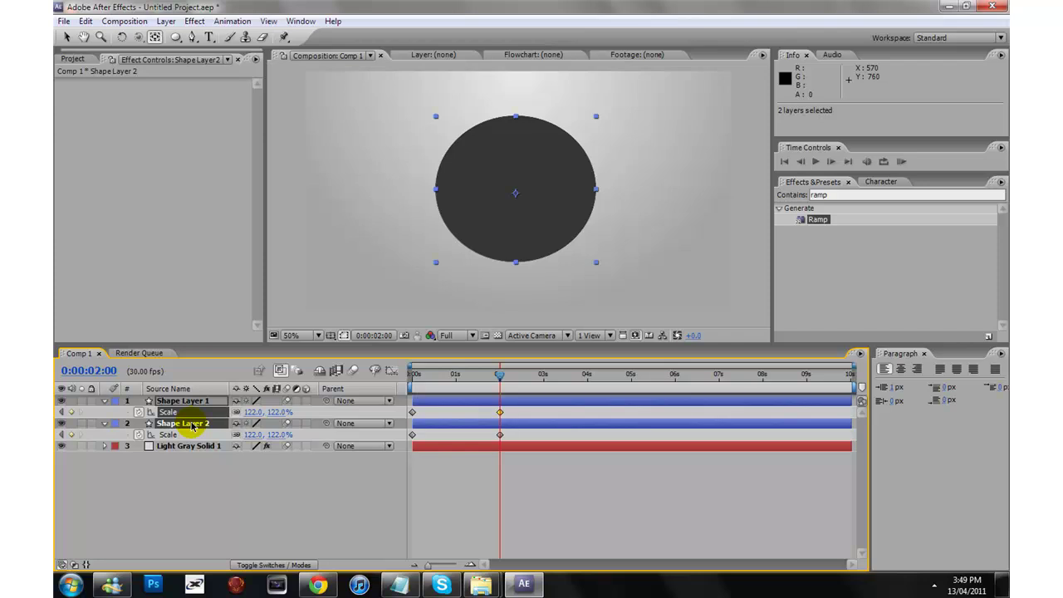
{"action": "key", "text": "t"}
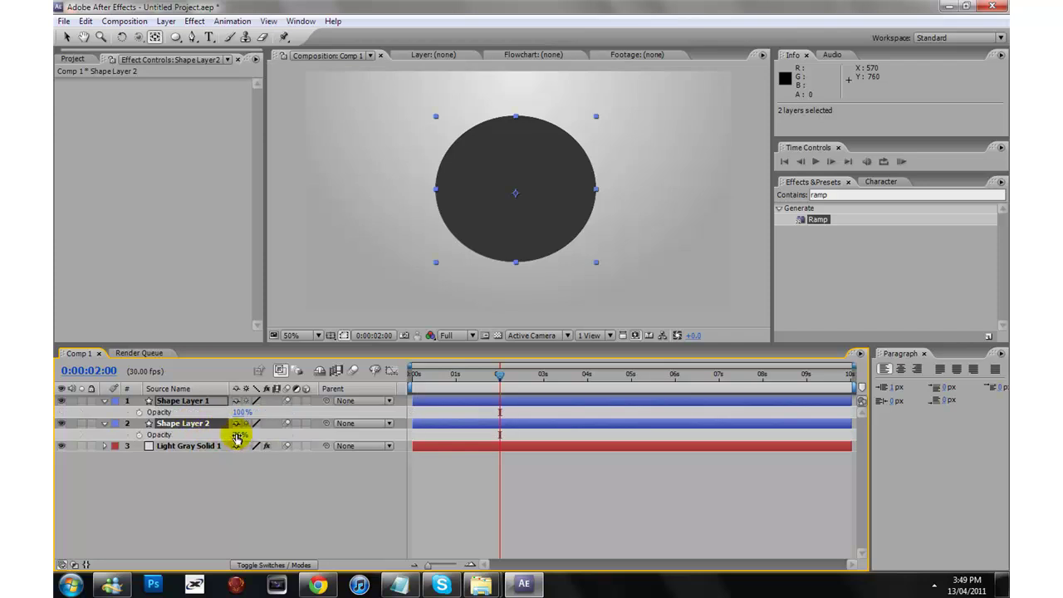
{"action": "key", "text": "s"}
{"action": "mouse_move", "coordinate": [249, 437]}
{"action": "left_mouse_down"}
{"action": "mouse_move", "coordinate": [343, 423]}
{"action": "mouse_move", "coordinate": [244, 434]}
{"action": "left_mouse_up"}
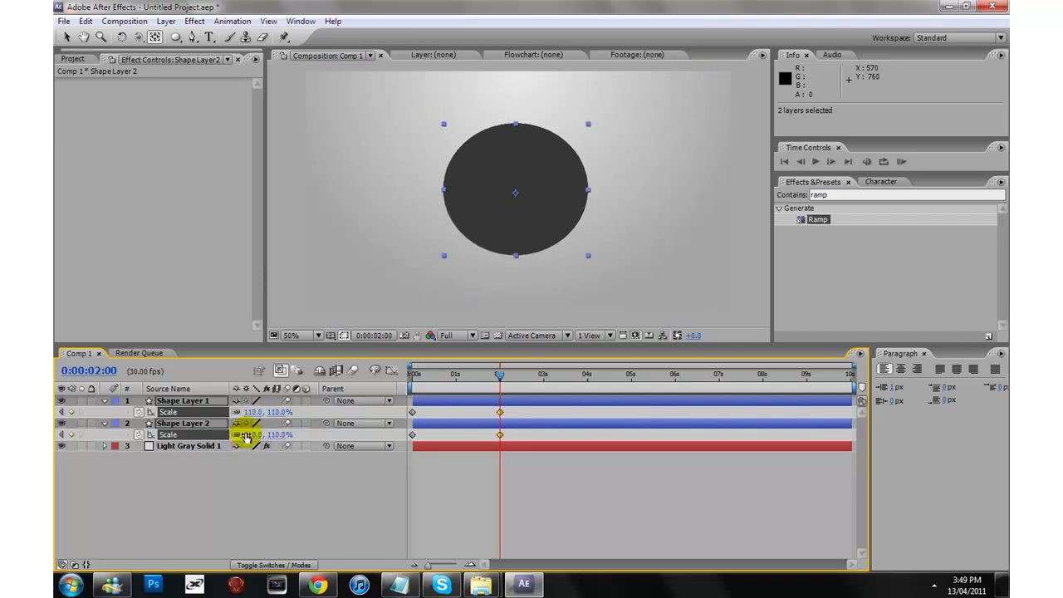
{"action": "key", "text": "ctrl+z"}
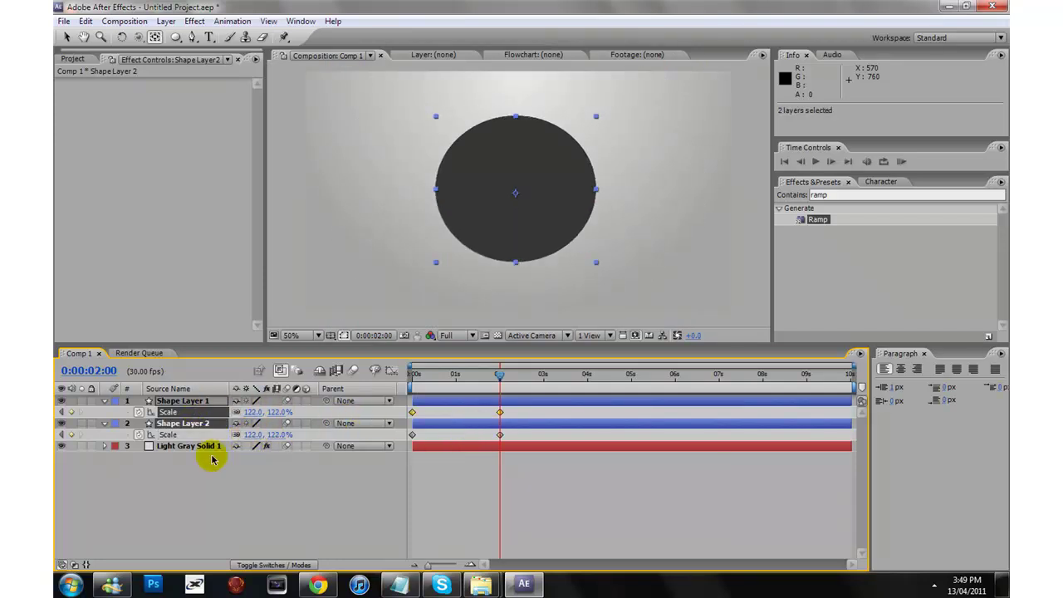
Raise Shape Layer 2's Scale to 141% and preview the scale-in from the start.
{"action": "left_click", "coordinate": [230, 463]}
{"action": "left_click_drag", "start_coordinate": [253, 442], "coordinate": [262, 434]}
{"action": "left_click", "coordinate": [568, 213]}
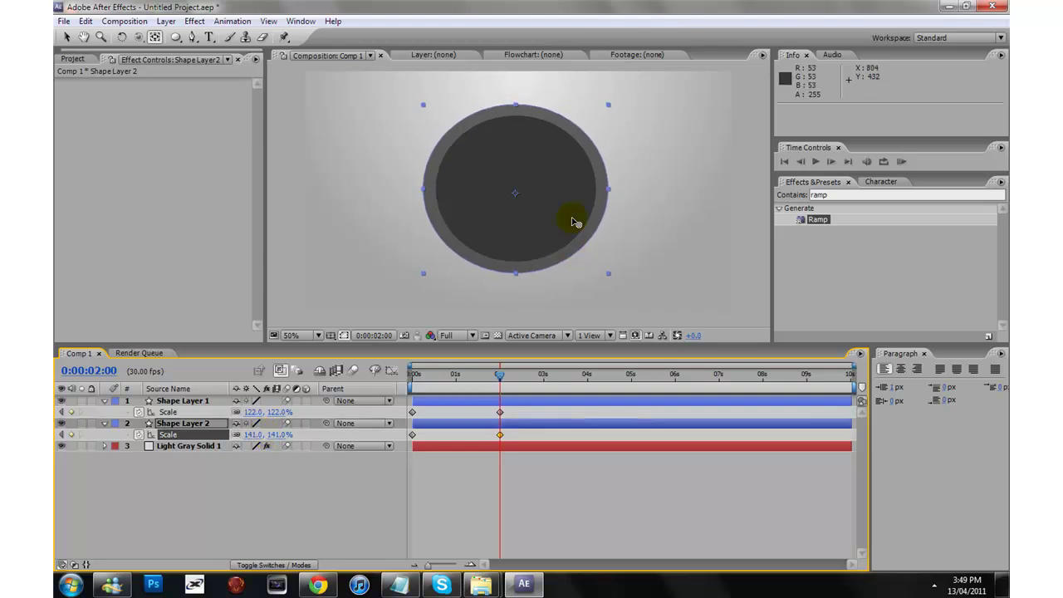
{"action": "mouse_move", "coordinate": [499, 373]}
{"action": "left_mouse_down"}
{"action": "mouse_move", "coordinate": [422, 380]}
{"action": "mouse_move", "coordinate": [426, 392]}
{"action": "mouse_move", "coordinate": [519, 384]}
{"action": "mouse_move", "coordinate": [401, 384]}
{"action": "mouse_move", "coordinate": [500, 377]}
{"action": "left_mouse_up"}
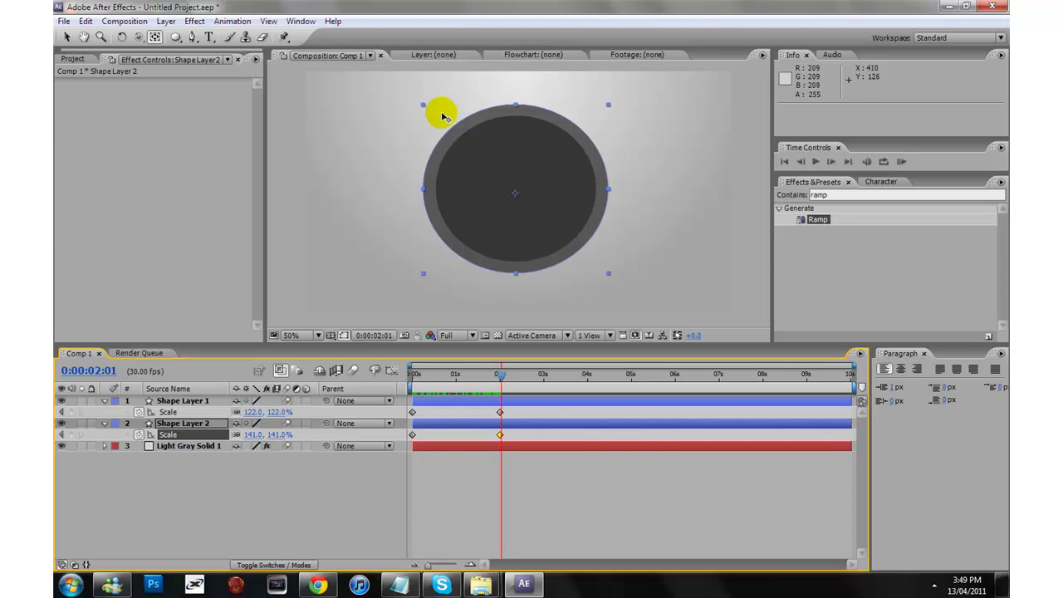
Keyframe Shape Layer 1's Scale at 119% at 0:00:02:01 and 125% at 0:00:02:03.
{"action": "left_click", "coordinate": [203, 402]}
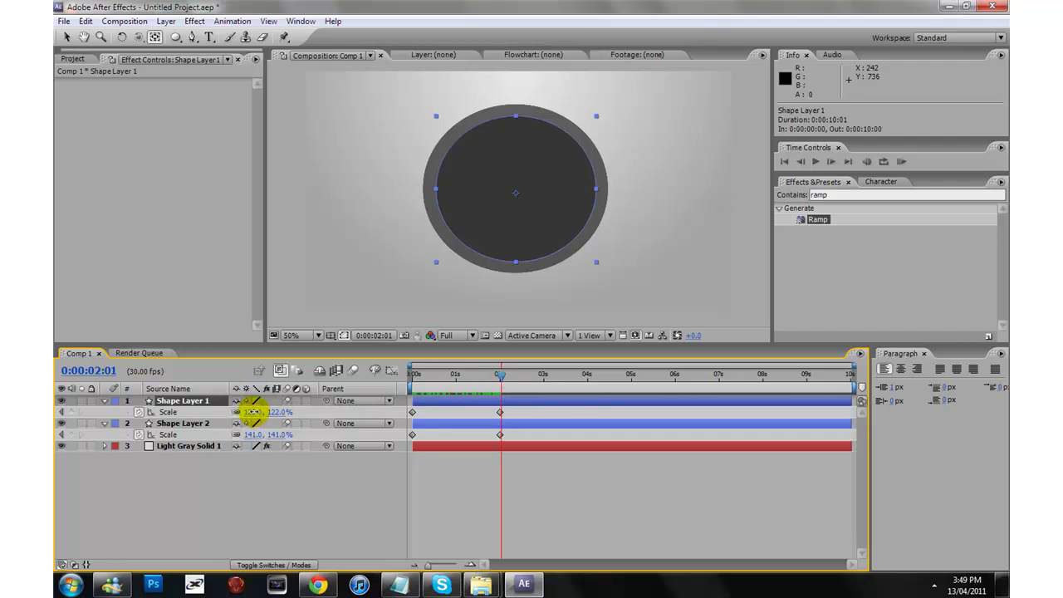
{"action": "left_click_drag", "start_coordinate": [254, 411], "coordinate": [251, 411]}
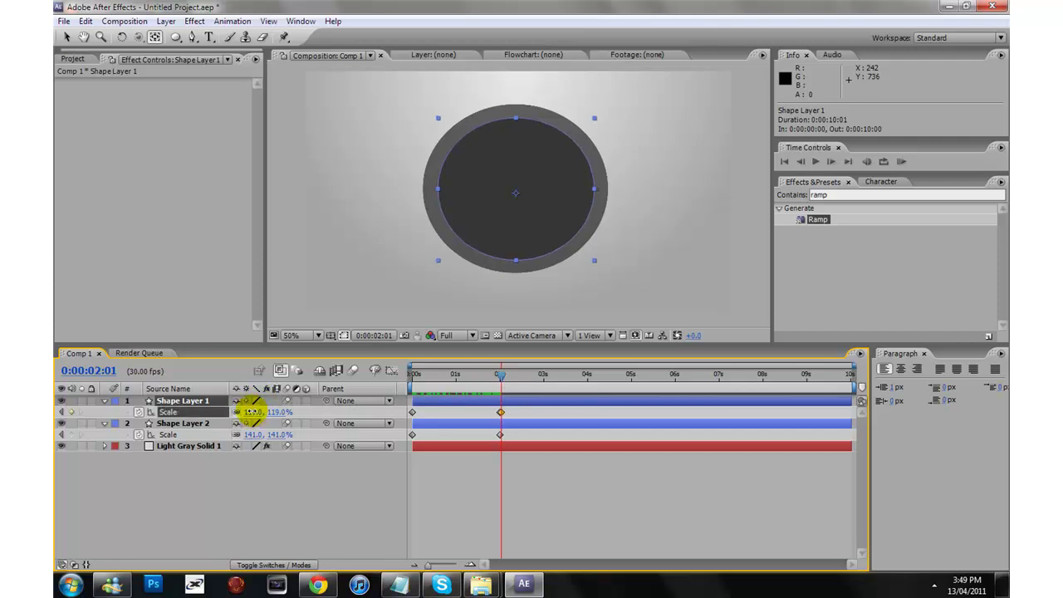
{"action": "left_click", "coordinate": [505, 380]}
{"action": "left_click_drag", "start_coordinate": [254, 411], "coordinate": [258, 411]}
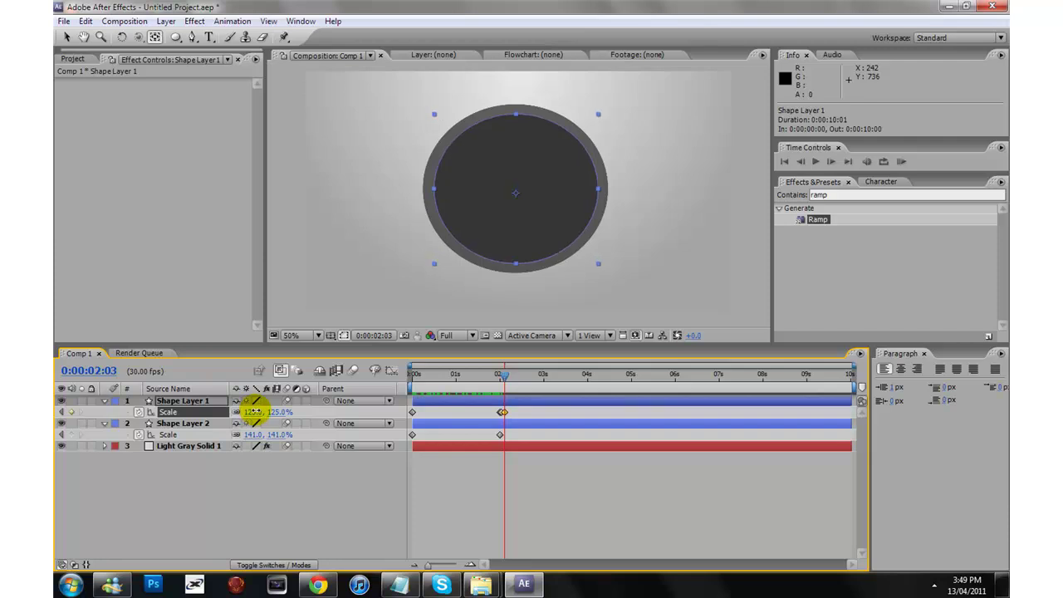
{"action": "left_click_drag", "start_coordinate": [501, 378], "coordinate": [514, 367]}
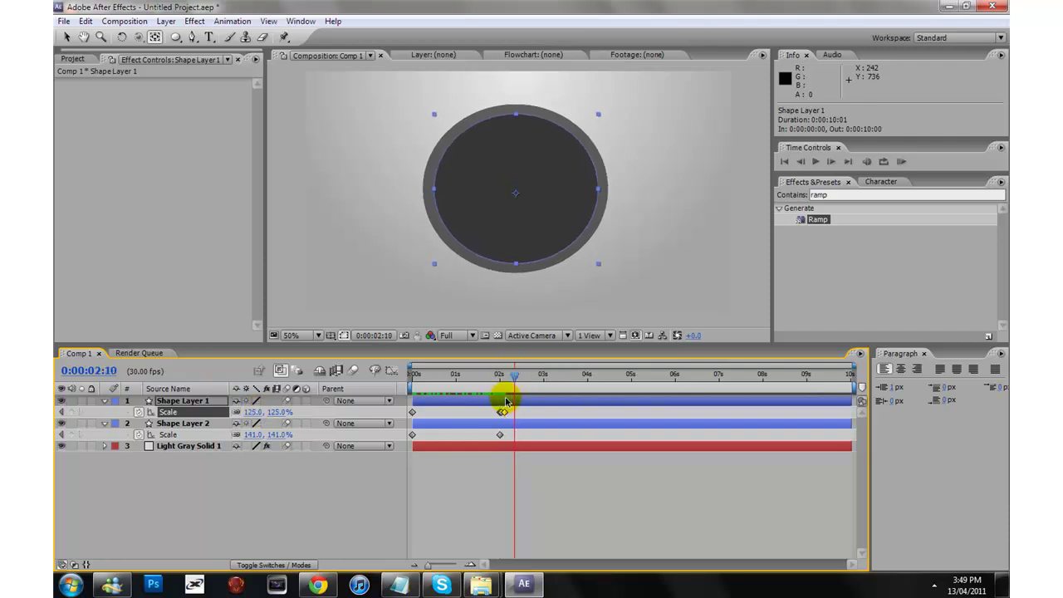
{"action": "scroll", "coordinate": [633, 125], "scroll_direction": "down", "scroll_amount": 3}
{"action": "scroll", "coordinate": [631, 133], "scroll_direction": "up", "scroll_amount": 1}
{"action": "scroll", "coordinate": [631, 141], "scroll_direction": "up", "scroll_amount": 4}
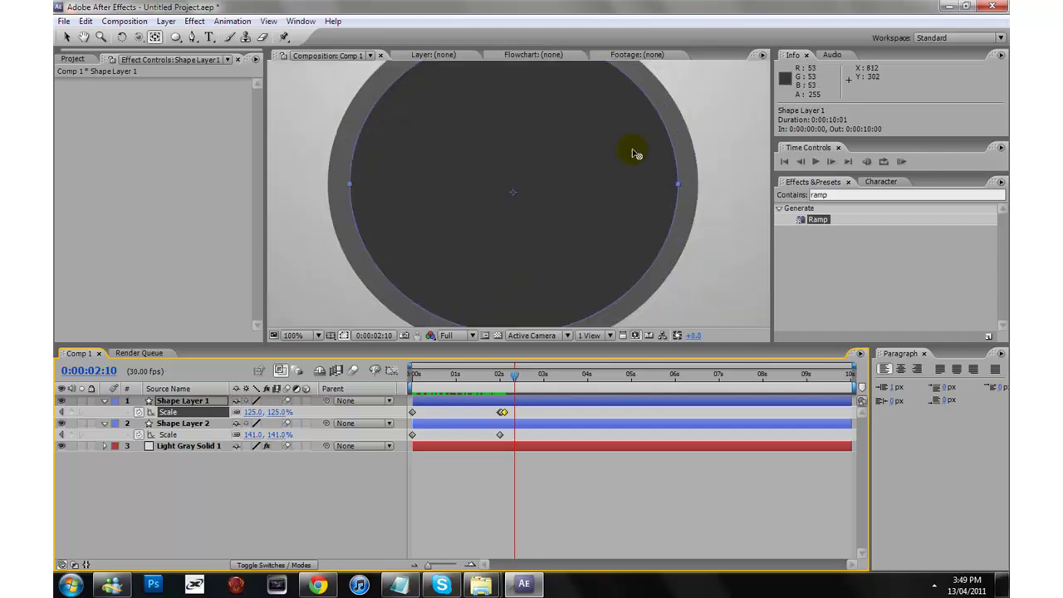
{"action": "scroll", "coordinate": [532, 176], "scroll_direction": "down", "scroll_amount": 4}
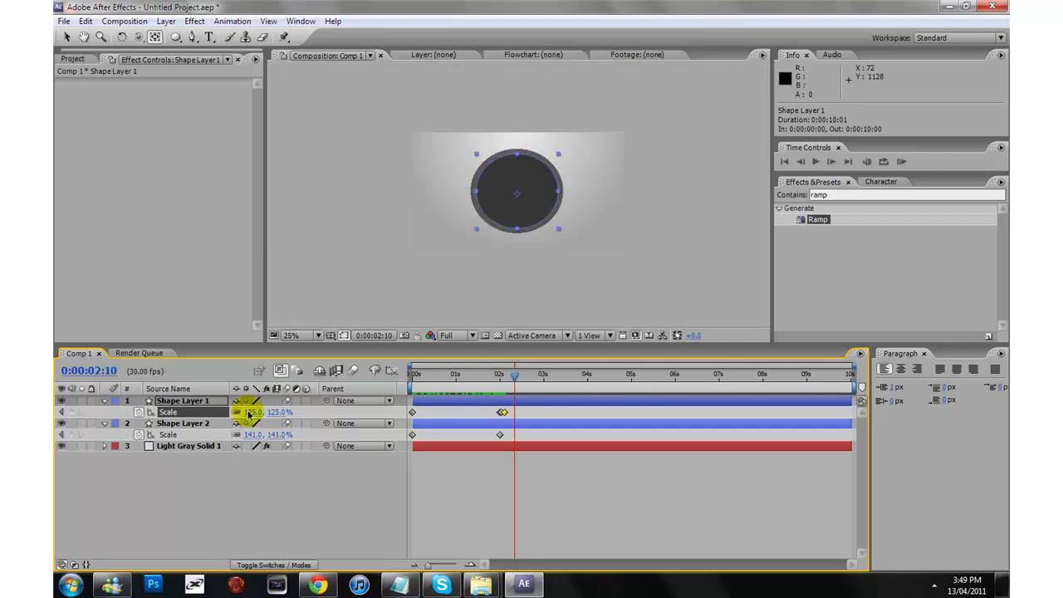
Draw a wide rectangle bar across the circles with the Rectangle Tool.
{"action": "left_click", "coordinate": [251, 481]}
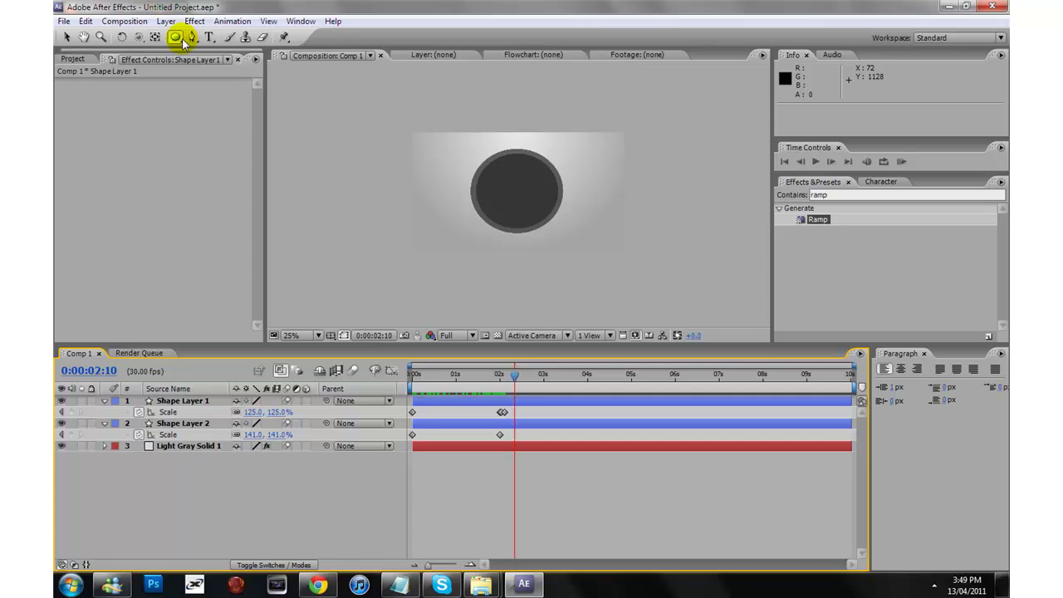
{"action": "left_click_drag", "start_coordinate": [183, 42], "coordinate": [222, 38]}
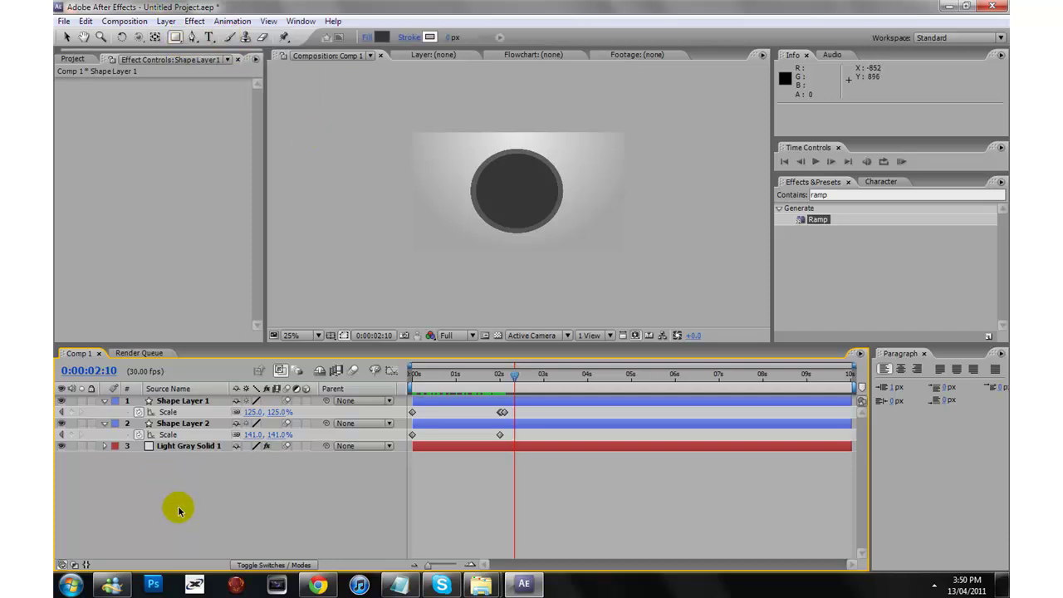
{"action": "left_click_drag", "start_coordinate": [291, 174], "coordinate": [737, 219]}
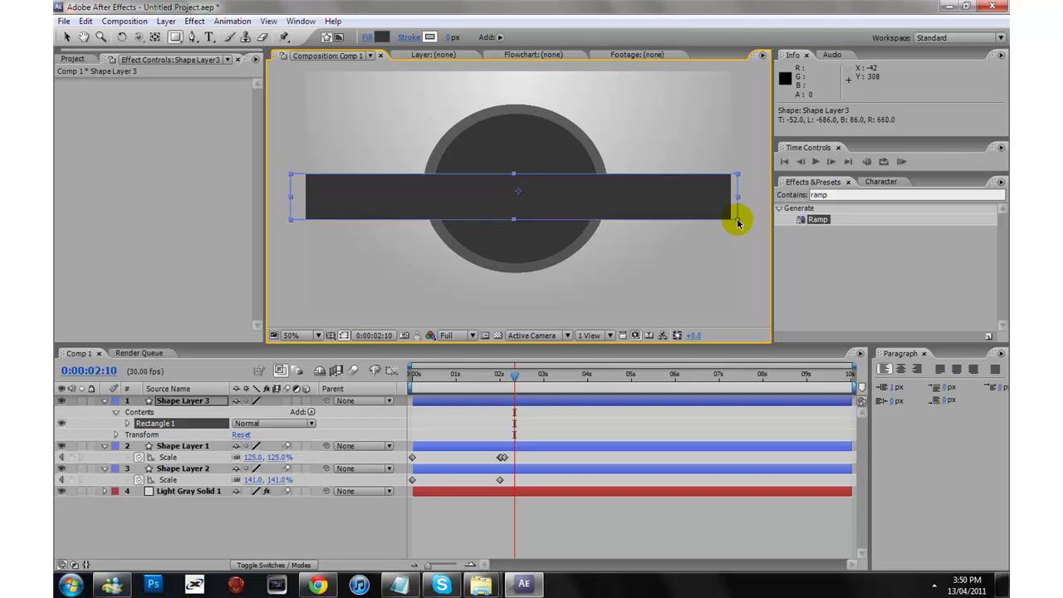
{"action": "left_click", "coordinate": [450, 38]}
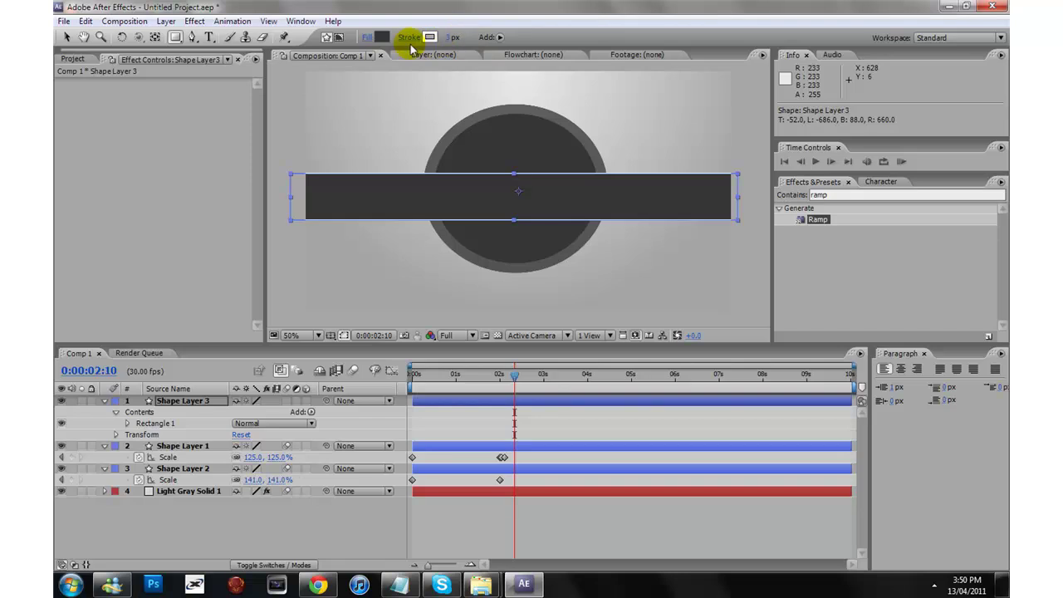
Leave the bar's fill unchanged and set its stroke colour to 5B5B5B.
{"action": "left_click", "coordinate": [381, 38]}
{"action": "left_click", "coordinate": [671, 391]}
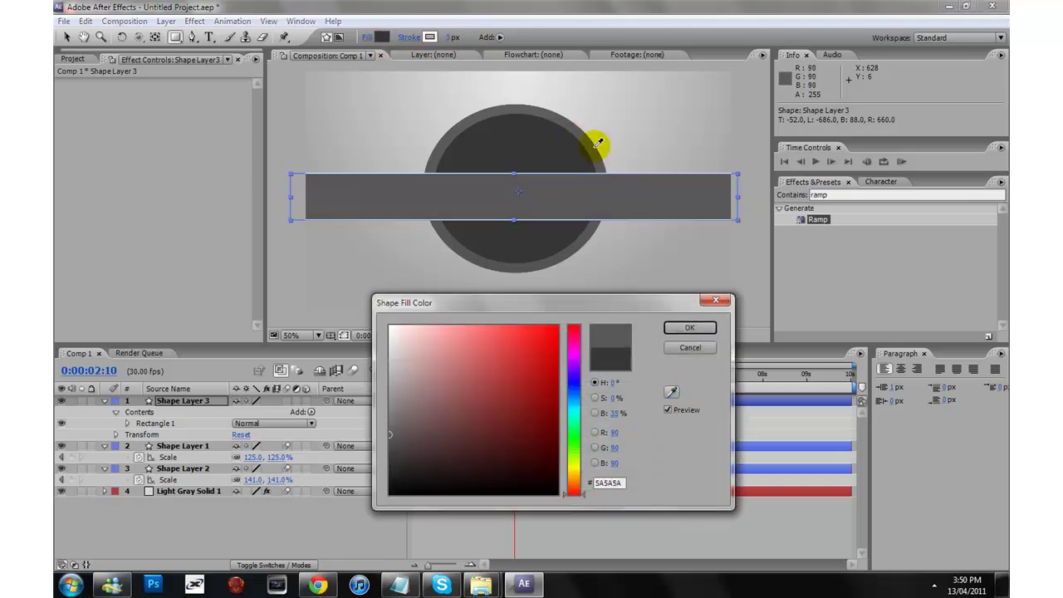
{"action": "left_click", "coordinate": [408, 35]}
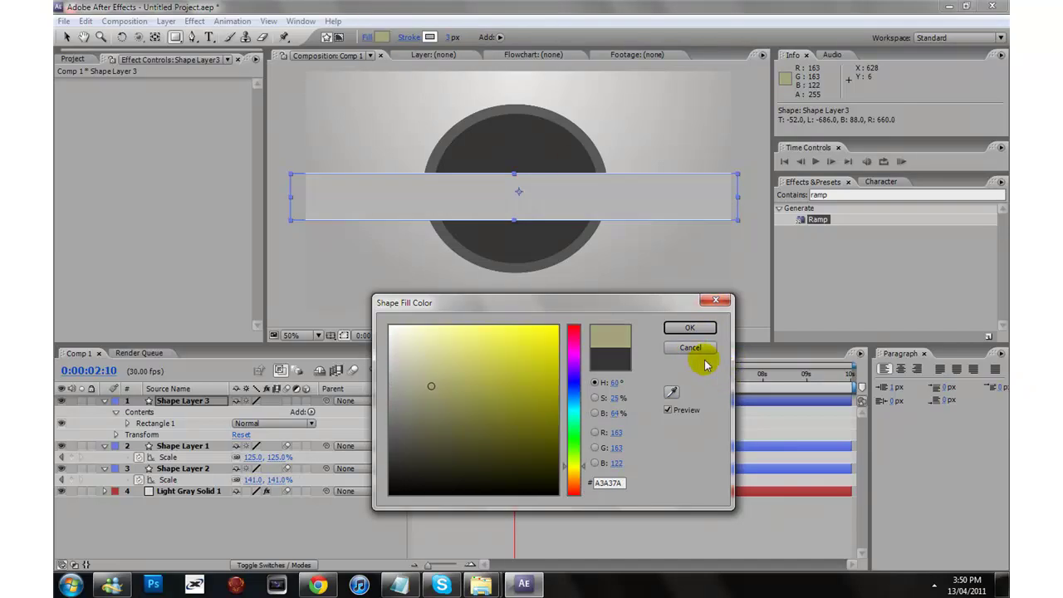
{"action": "left_click", "coordinate": [689, 348]}
{"action": "left_click", "coordinate": [430, 36]}
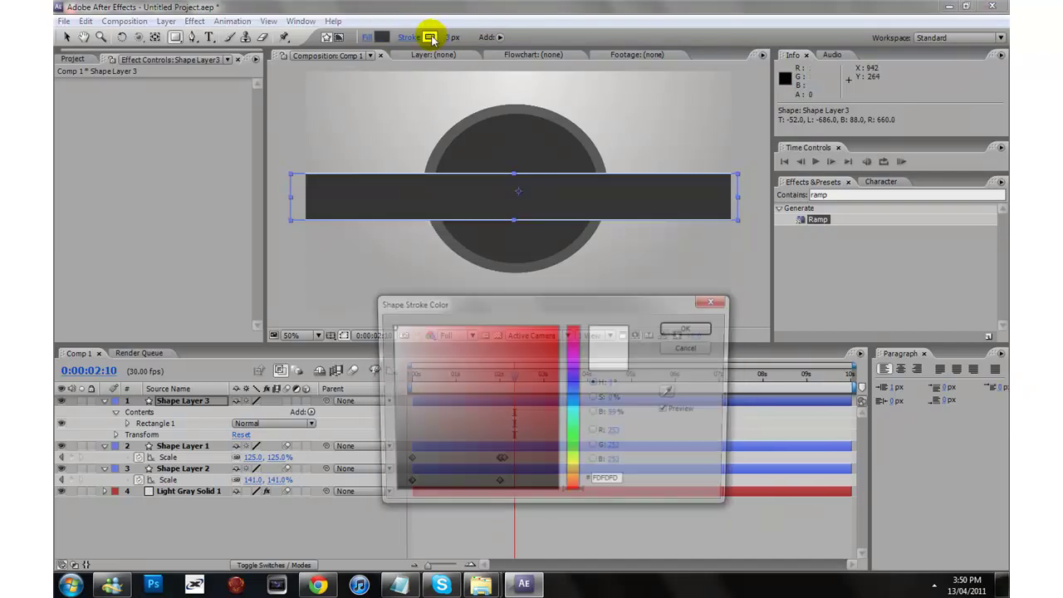
{"action": "left_click", "coordinate": [670, 391]}
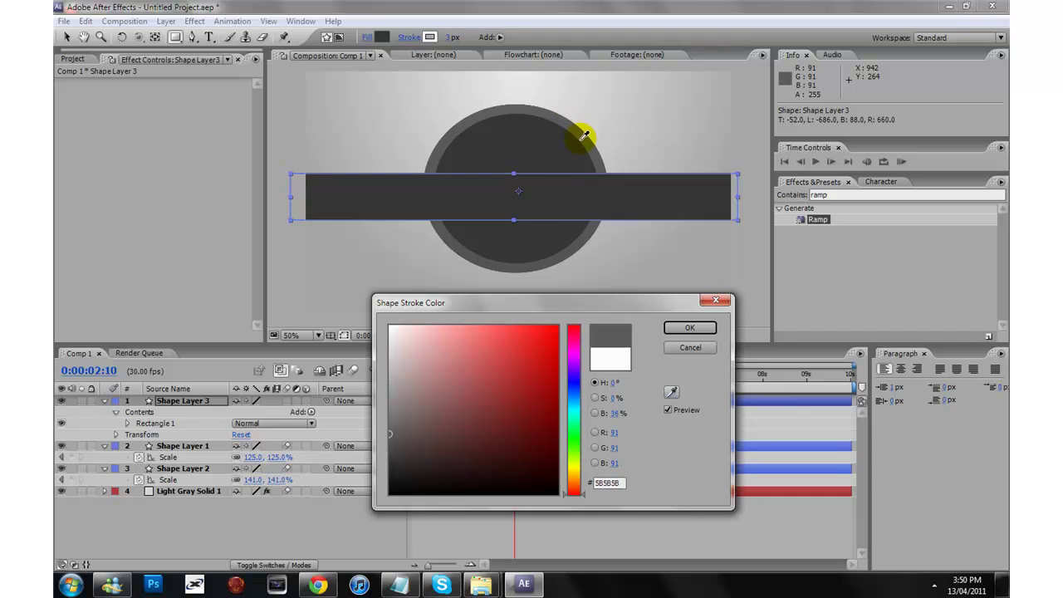
{"action": "left_click", "coordinate": [689, 327]}
{"action": "left_click", "coordinate": [147, 247]}
{"action": "scroll", "coordinate": [351, 279], "scroll_direction": "down", "scroll_amount": 2}
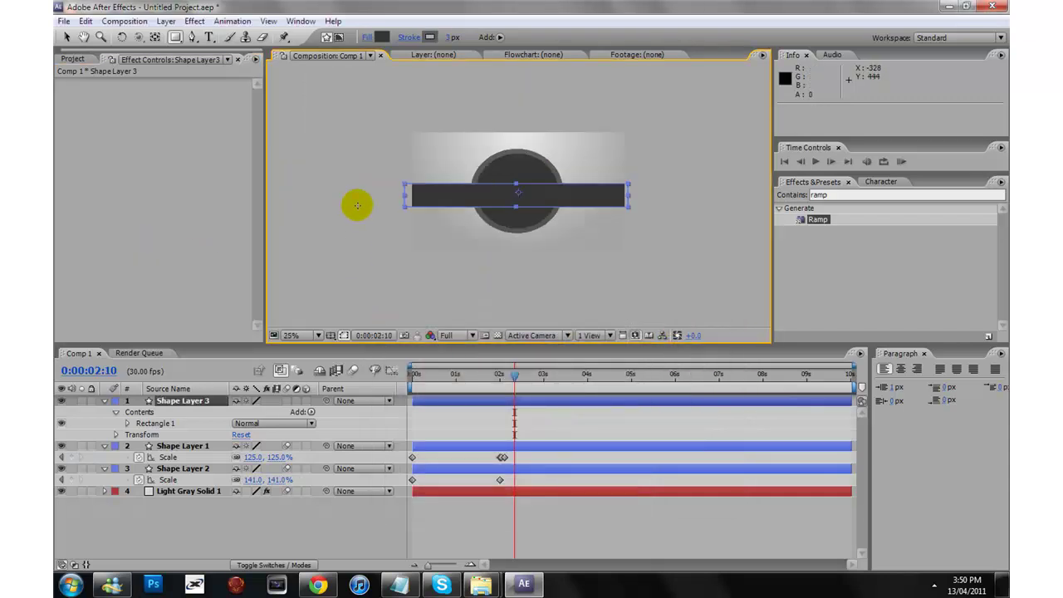
Select Shape Layer 3 and scrub its stroke width up to 11 px.
{"action": "left_click", "coordinate": [169, 523]}
{"action": "scroll", "coordinate": [364, 178], "scroll_direction": "up", "scroll_amount": 4}
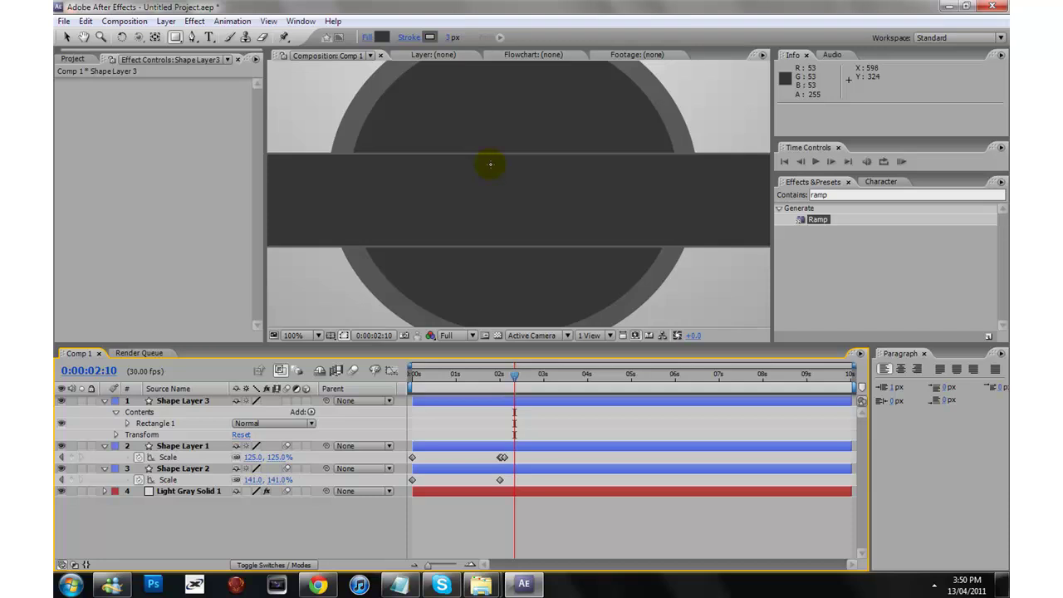
{"action": "scroll", "coordinate": [353, 279], "scroll_direction": "down", "scroll_amount": 2}
{"action": "left_click", "coordinate": [173, 400]}
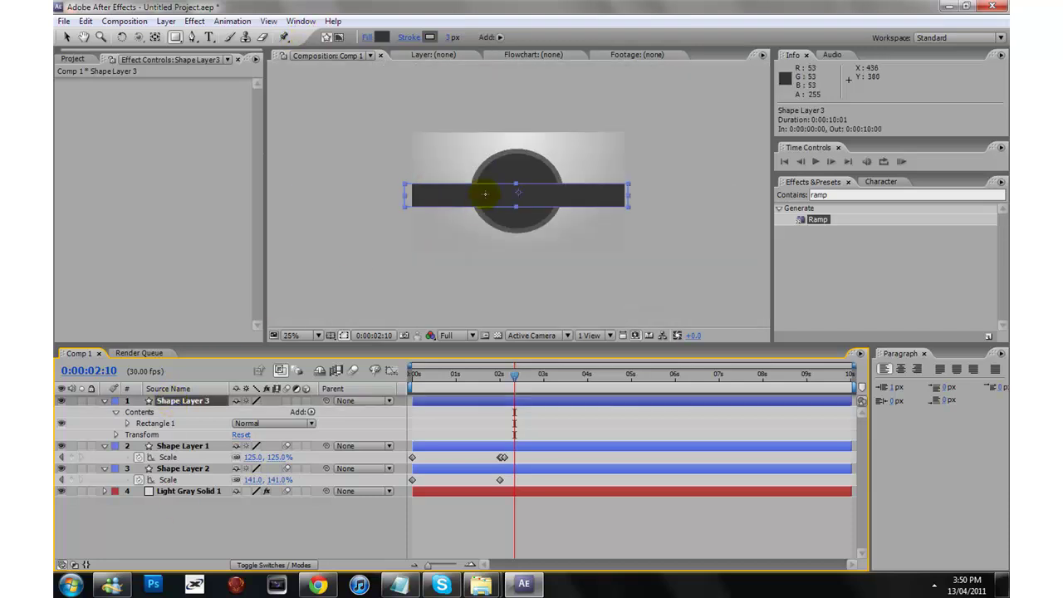
{"action": "left_click_drag", "start_coordinate": [451, 38], "coordinate": [446, 42]}
{"action": "scroll", "coordinate": [355, 253], "scroll_direction": "down", "scroll_amount": 1}
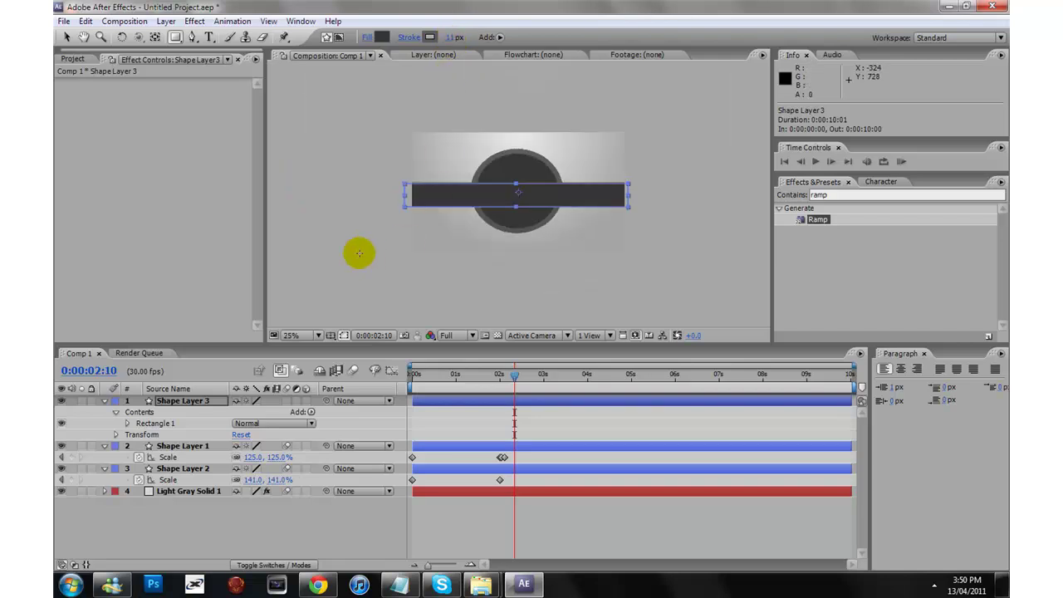
{"action": "left_click", "coordinate": [155, 36]}
{"action": "scroll", "coordinate": [533, 197], "scroll_direction": "up", "scroll_amount": 4}
{"action": "scroll", "coordinate": [512, 204], "scroll_direction": "up", "scroll_amount": 1}
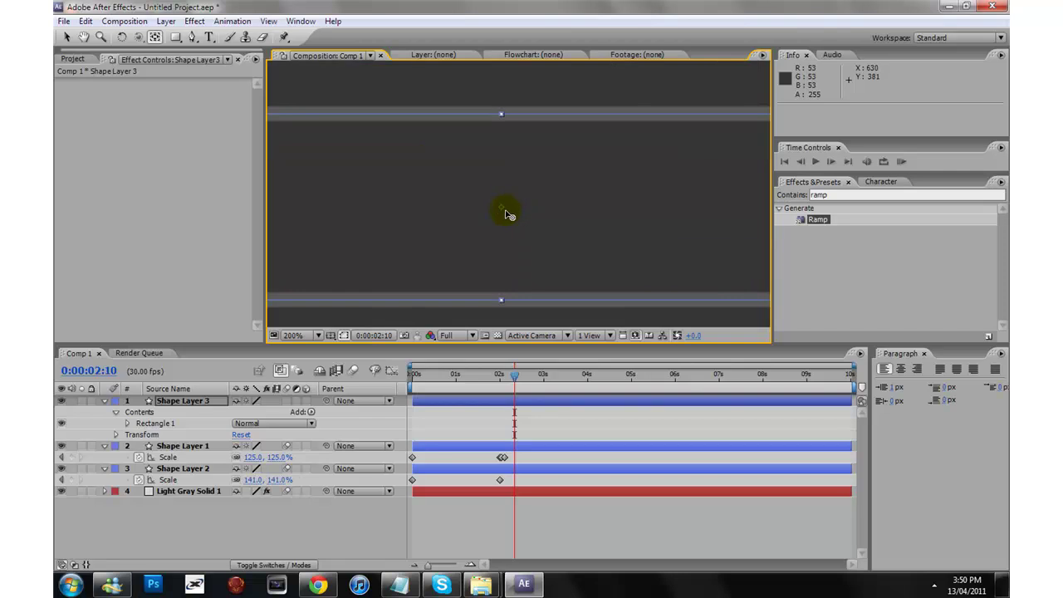
{"action": "scroll", "coordinate": [502, 215], "scroll_direction": "down", "scroll_amount": 6}
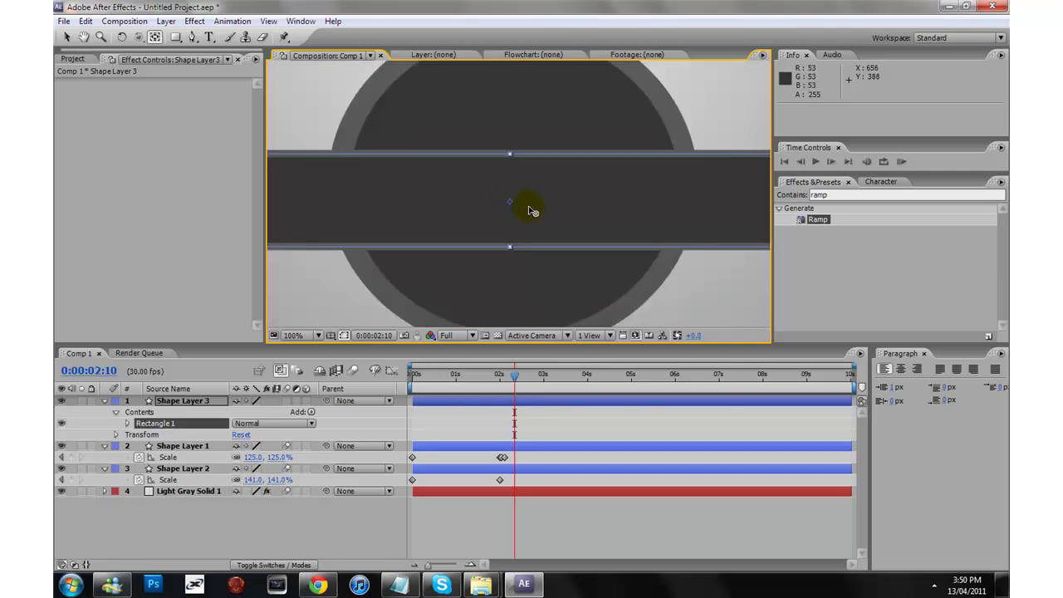
{"action": "scroll", "coordinate": [562, 230], "scroll_direction": "up", "scroll_amount": 2}
{"action": "left_click", "coordinate": [556, 206]}
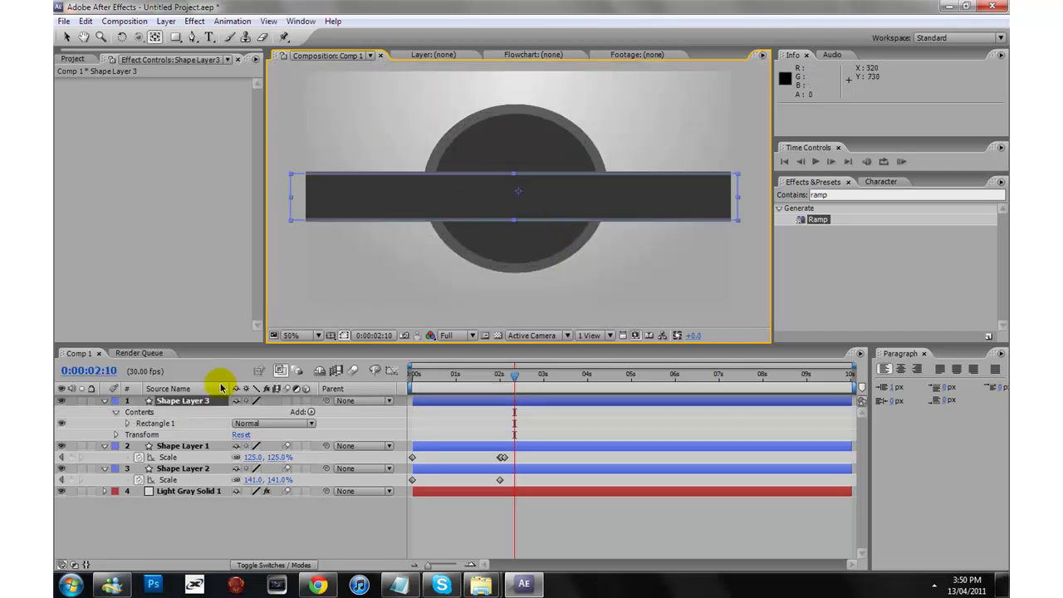
Show Shape Layer 3's Scale and keyframe the bar's width at 0%.
{"action": "key", "text": "s"}
{"action": "left_click_drag", "start_coordinate": [493, 378], "coordinate": [402, 384]}
{"action": "key", "text": "space"}
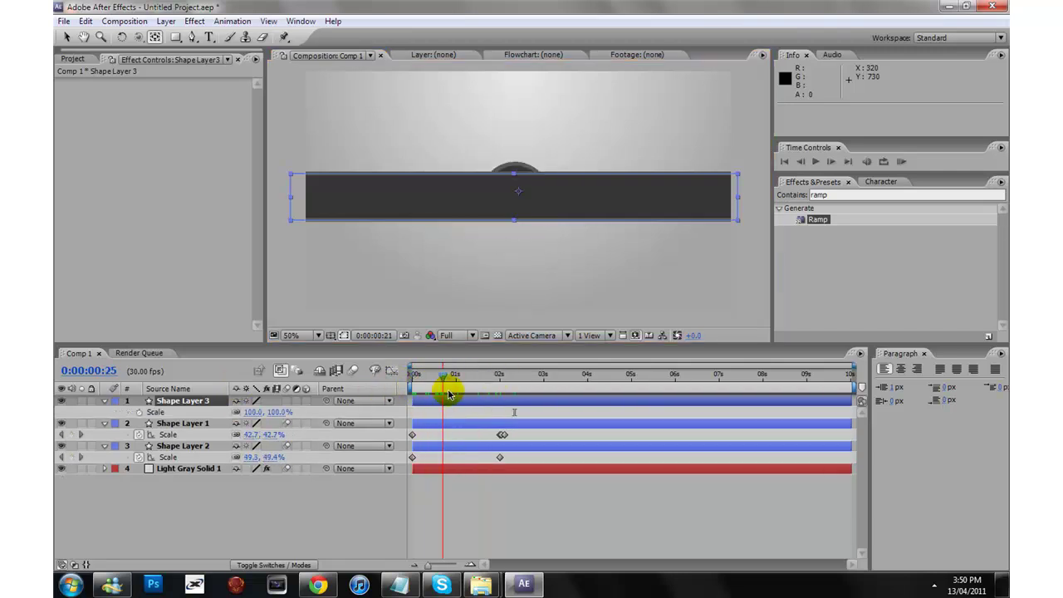
{"action": "left_click", "coordinate": [410, 376]}
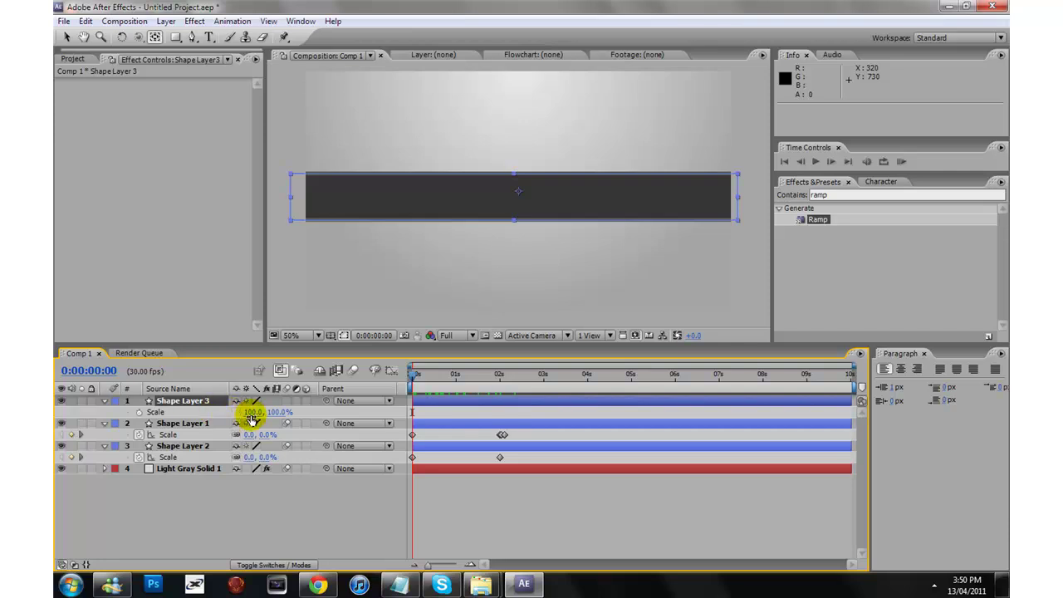
{"action": "left_click_drag", "start_coordinate": [252, 419], "coordinate": [223, 420]}
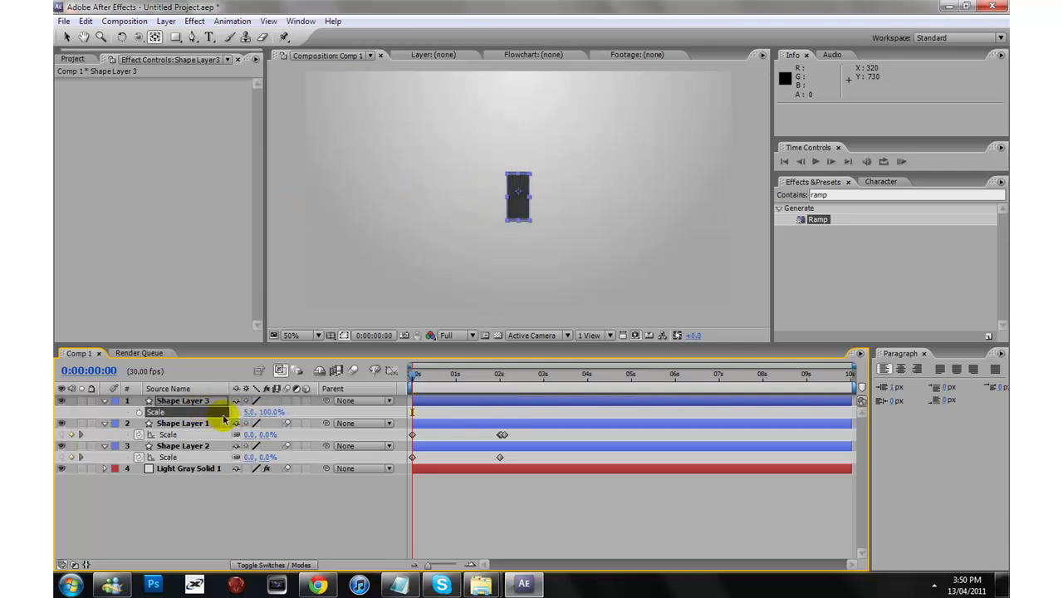
{"action": "left_click", "coordinate": [247, 411]}
{"action": "key", "text": "Return"}
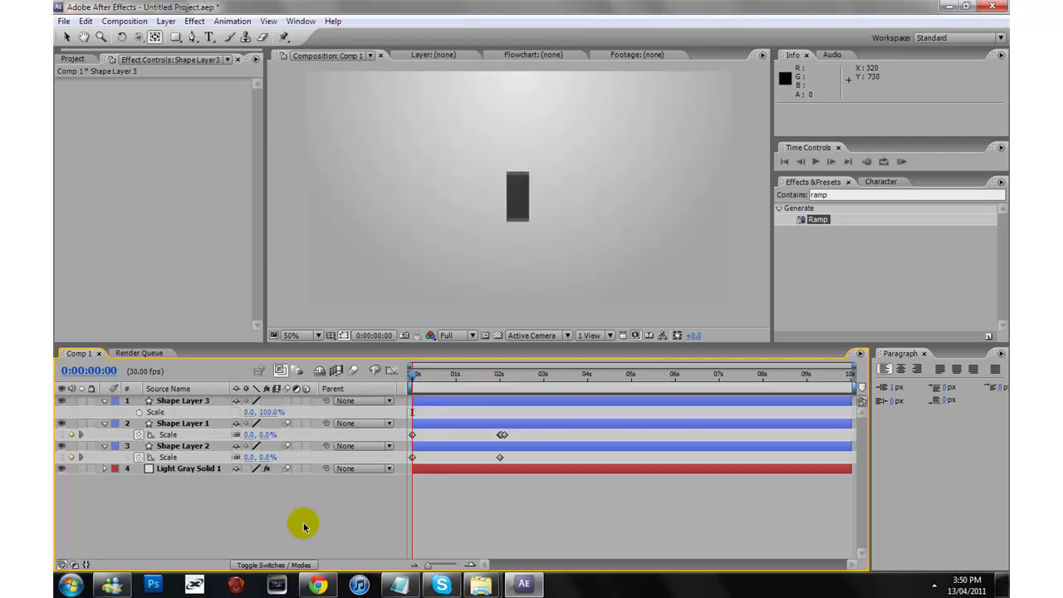
Keyframe the bar stretched to full width after the circles finish growing, then rewind to review.
{"action": "left_click_drag", "start_coordinate": [416, 376], "coordinate": [535, 367]}
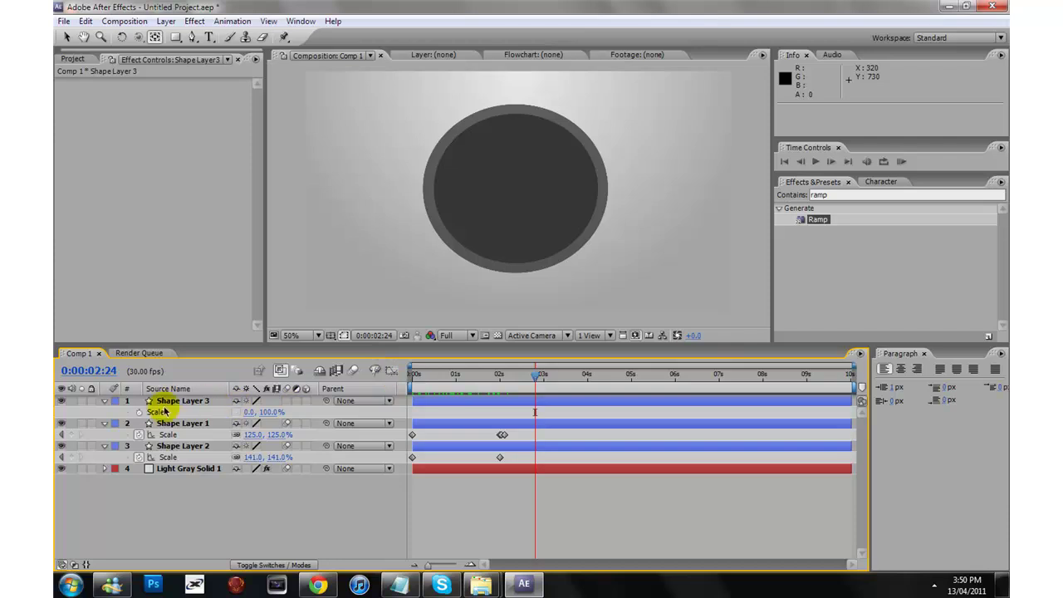
{"action": "left_click", "coordinate": [137, 413]}
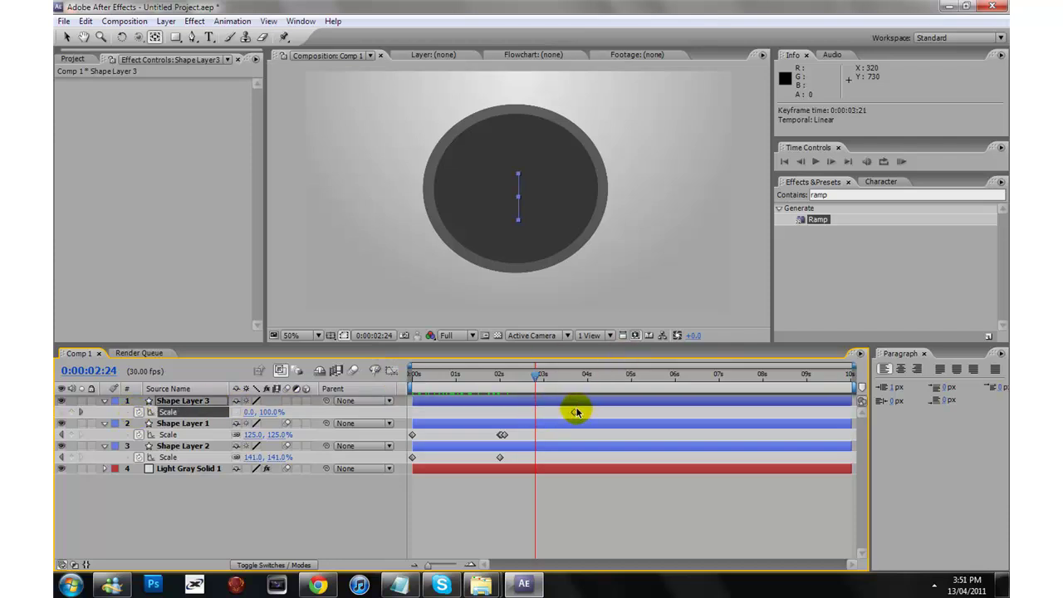
{"action": "left_click_drag", "start_coordinate": [534, 380], "coordinate": [587, 376]}
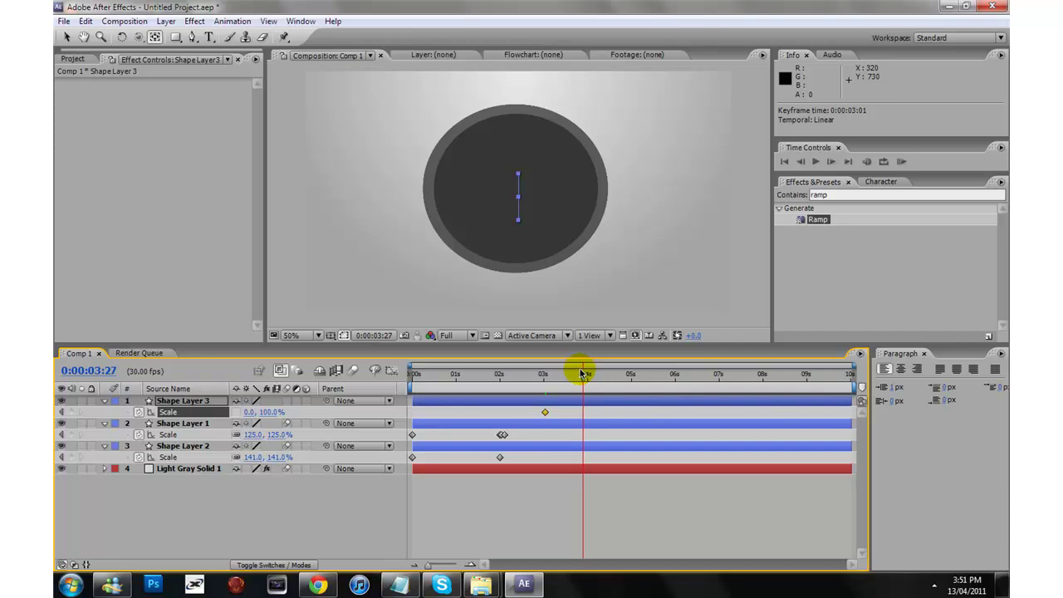
{"action": "left_click_drag", "start_coordinate": [249, 415], "coordinate": [352, 407]}
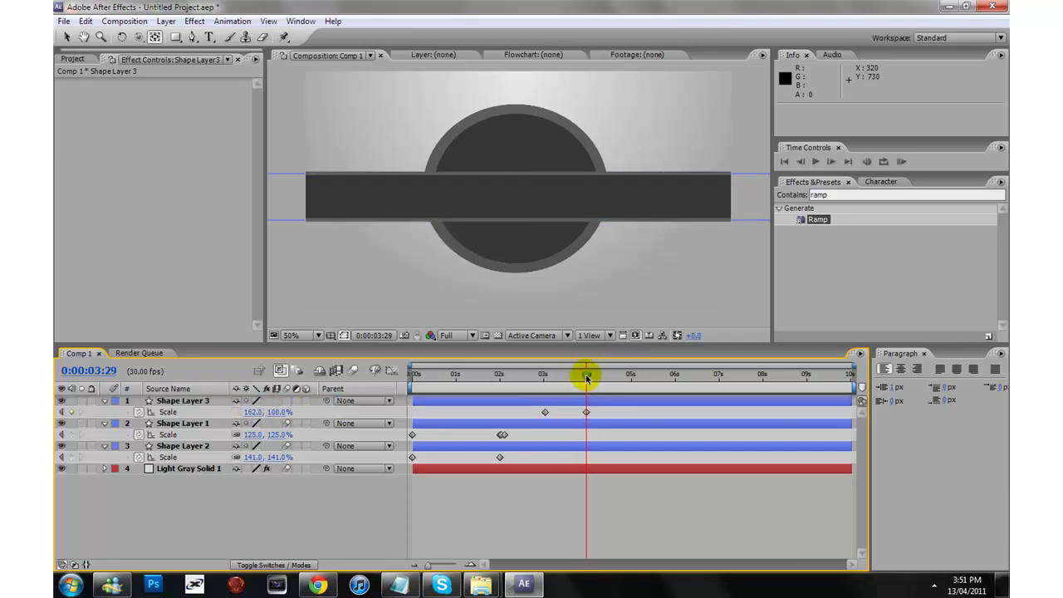
{"action": "left_click_drag", "start_coordinate": [586, 378], "coordinate": [515, 375]}
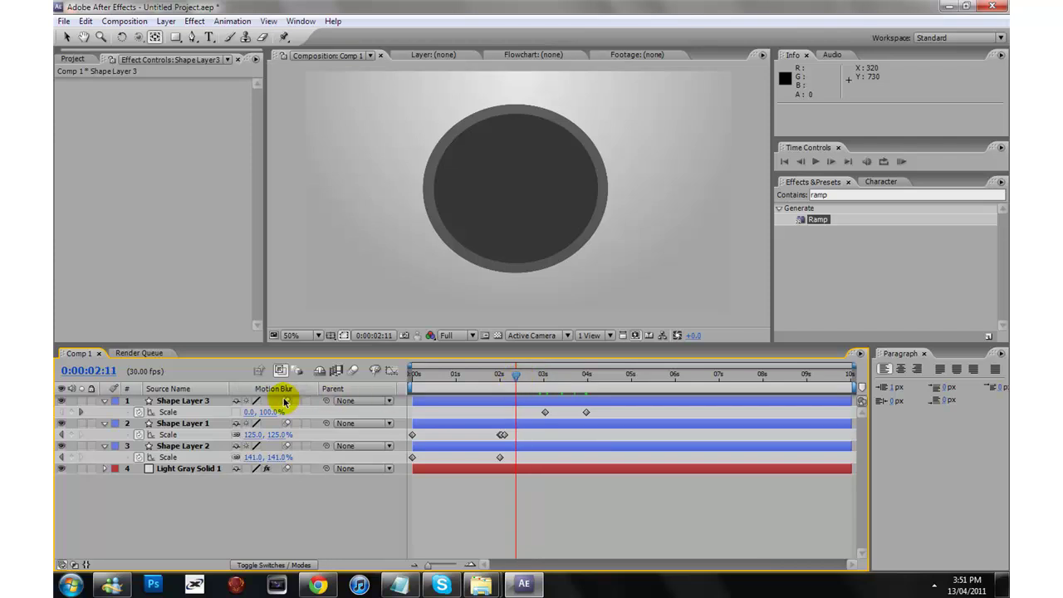
{"action": "left_click_drag", "start_coordinate": [463, 374], "coordinate": [413, 375]}
{"action": "left_click", "coordinate": [815, 161]}
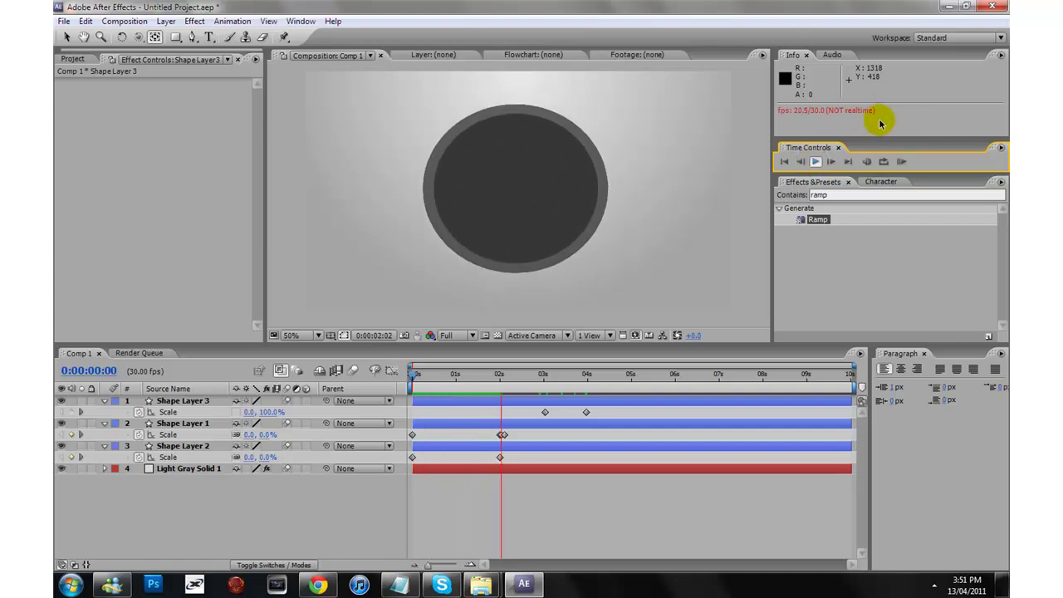
{"action": "left_click", "coordinate": [823, 163]}
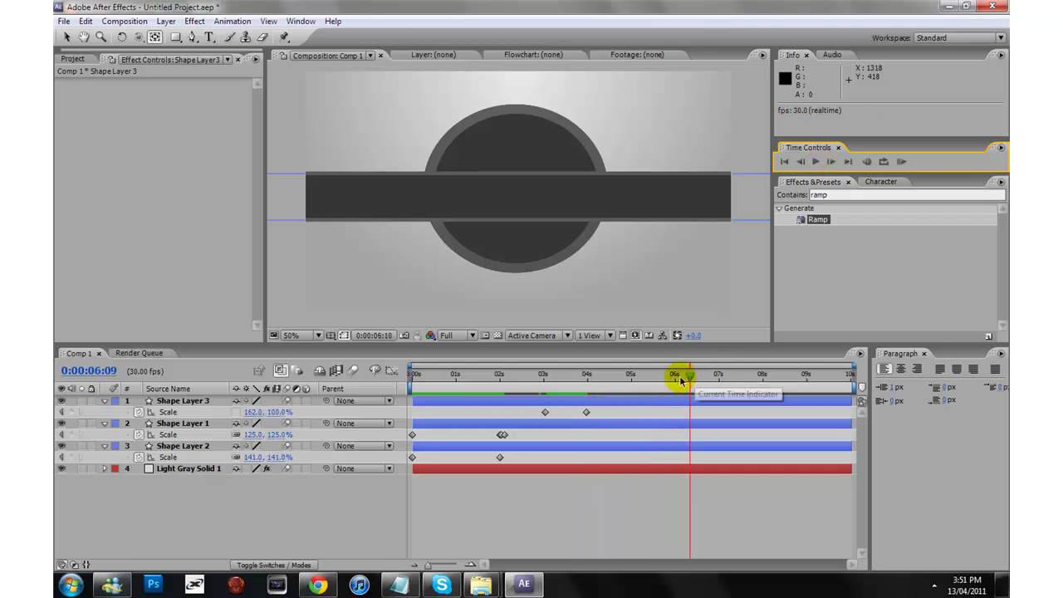
{"action": "left_click_drag", "start_coordinate": [679, 375], "coordinate": [617, 342]}
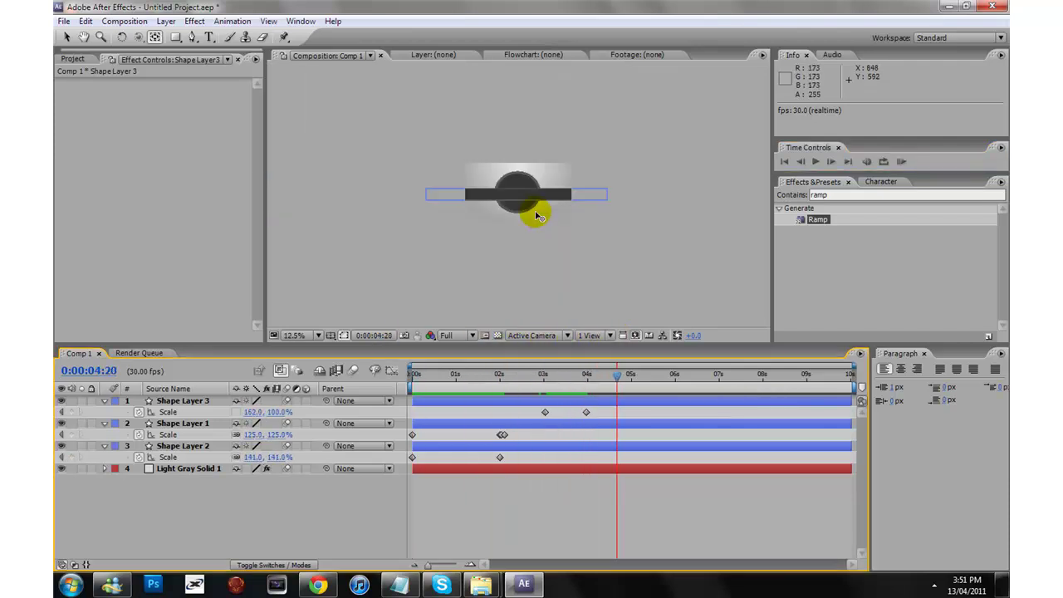
Create a paragraph text layer reading 'youtube' and centre it on the dark bar.
{"action": "left_click", "coordinate": [207, 37]}
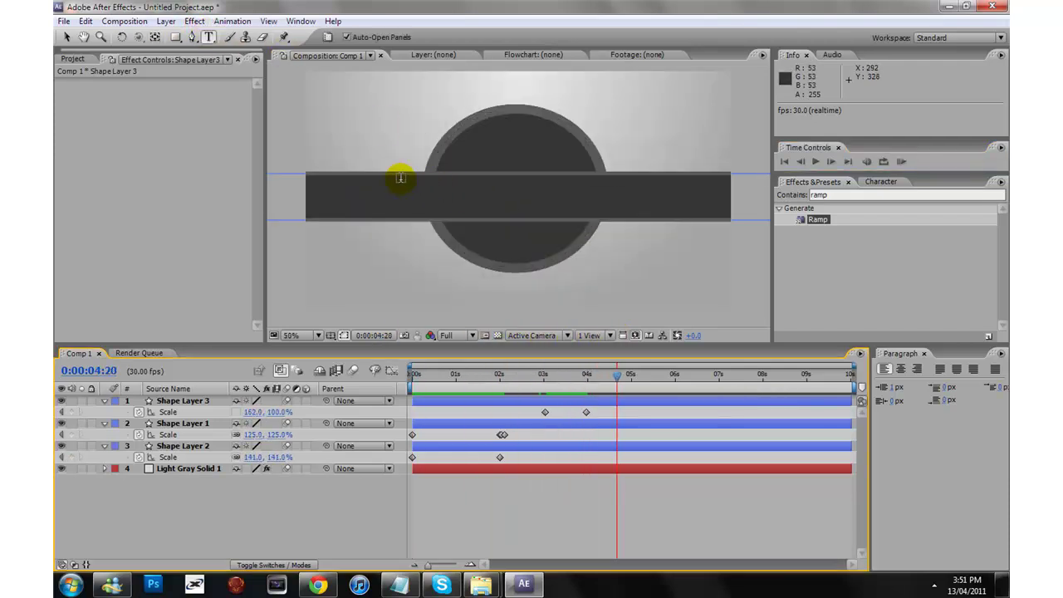
{"action": "left_click_drag", "start_coordinate": [405, 176], "coordinate": [632, 219]}
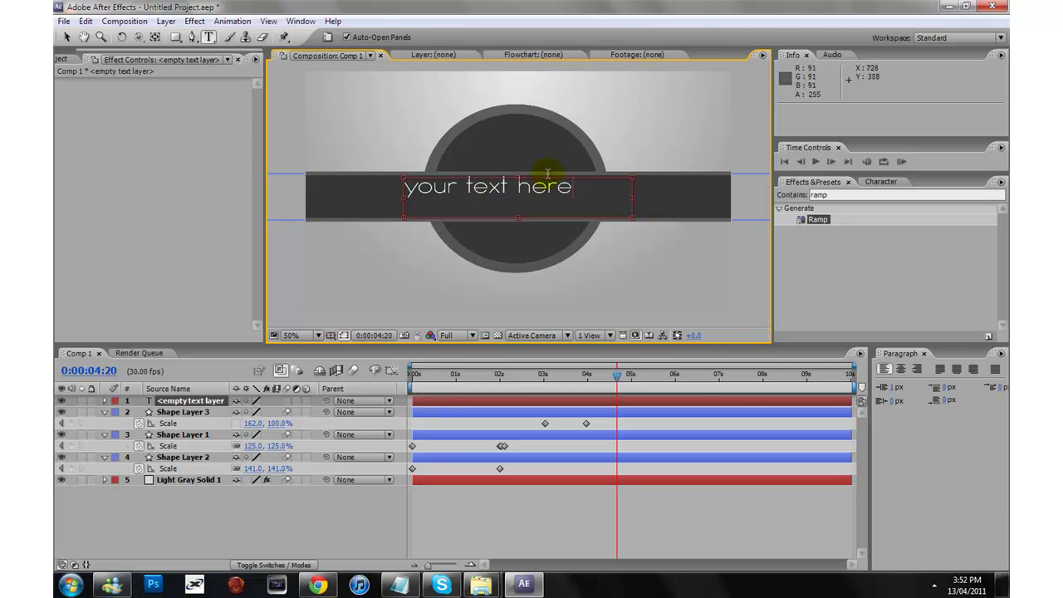
{"action": "key", "text": "ctrl+a"}
{"action": "type", "text": "Y"}
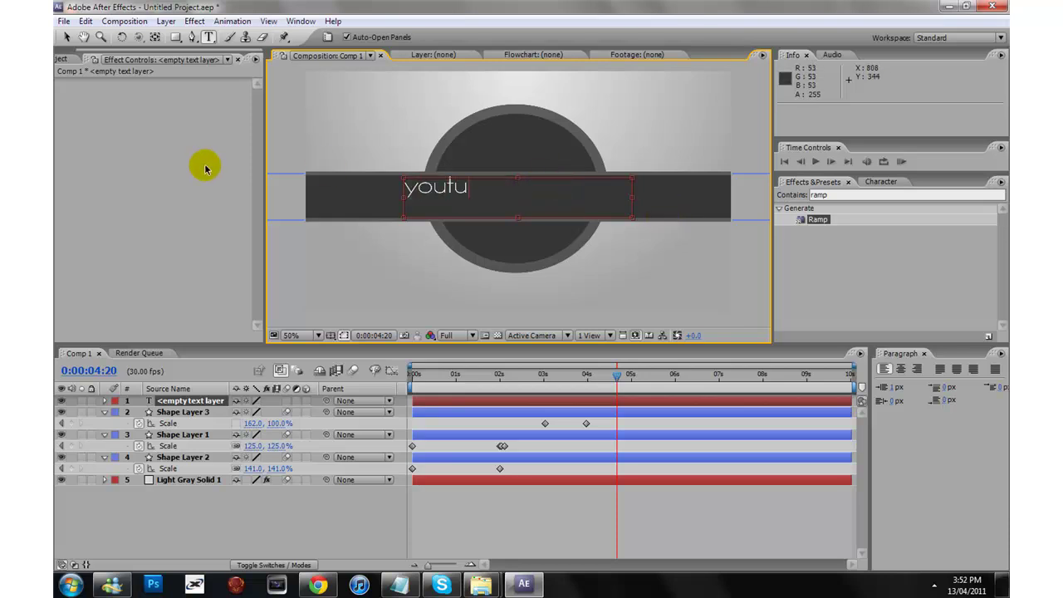
{"action": "left_click", "coordinate": [67, 37]}
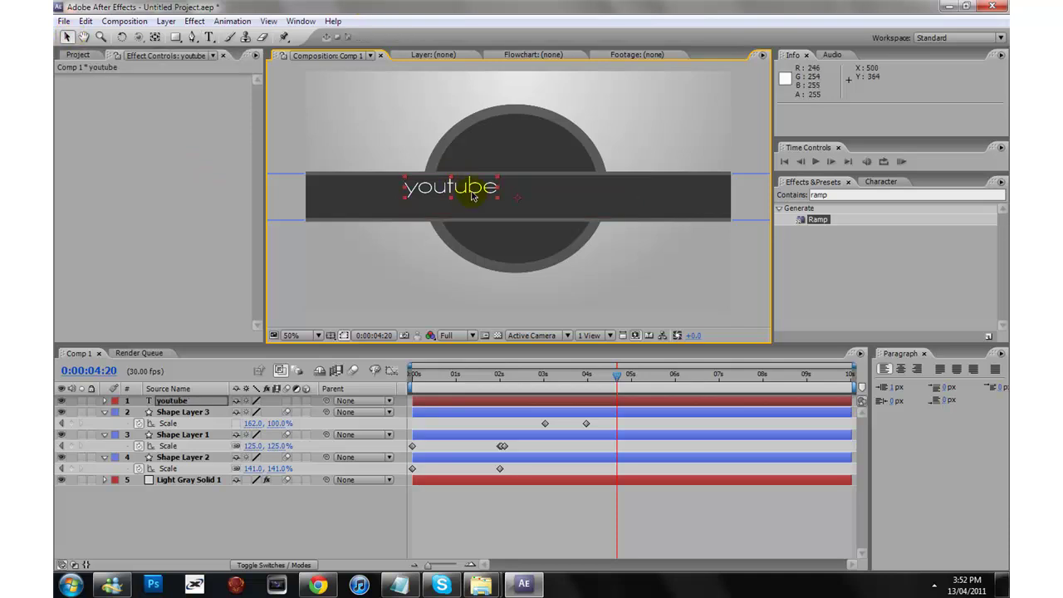
{"action": "left_click_drag", "start_coordinate": [472, 196], "coordinate": [530, 199]}
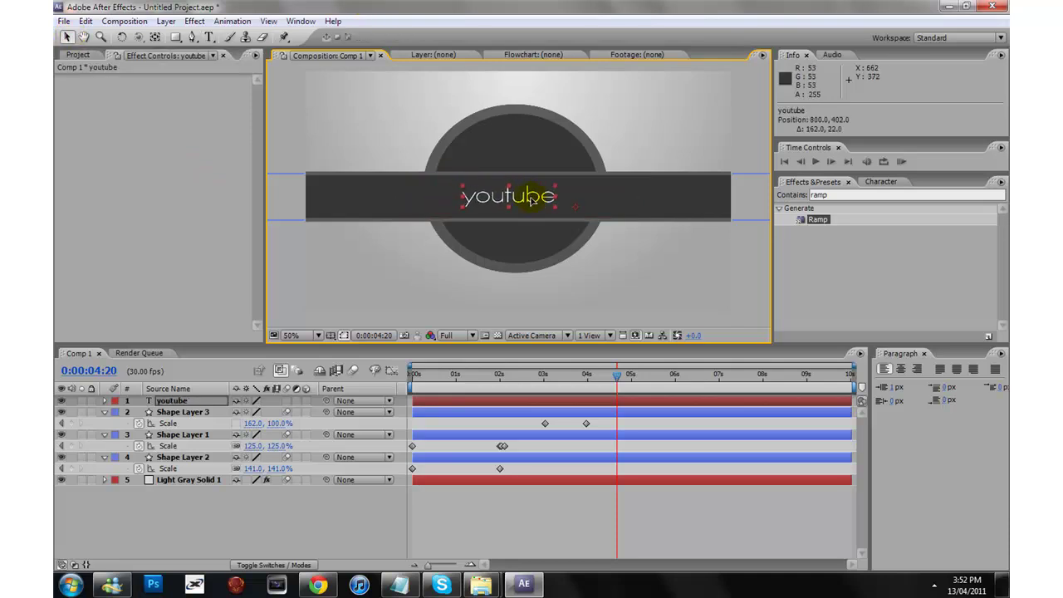
{"action": "left_click", "coordinate": [154, 36]}
{"action": "scroll", "coordinate": [576, 206], "scroll_direction": "up", "scroll_amount": 3}
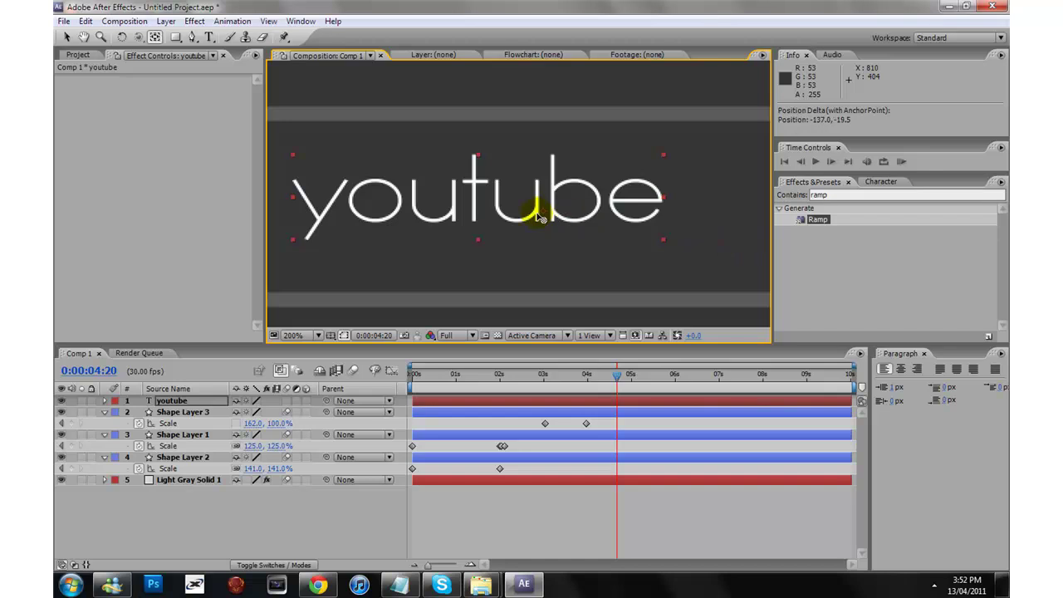
Try OptimusPrinceps and Malgun Gothic as the text's font in the Character panel.
{"action": "scroll", "coordinate": [478, 201], "scroll_direction": "down", "scroll_amount": 3}
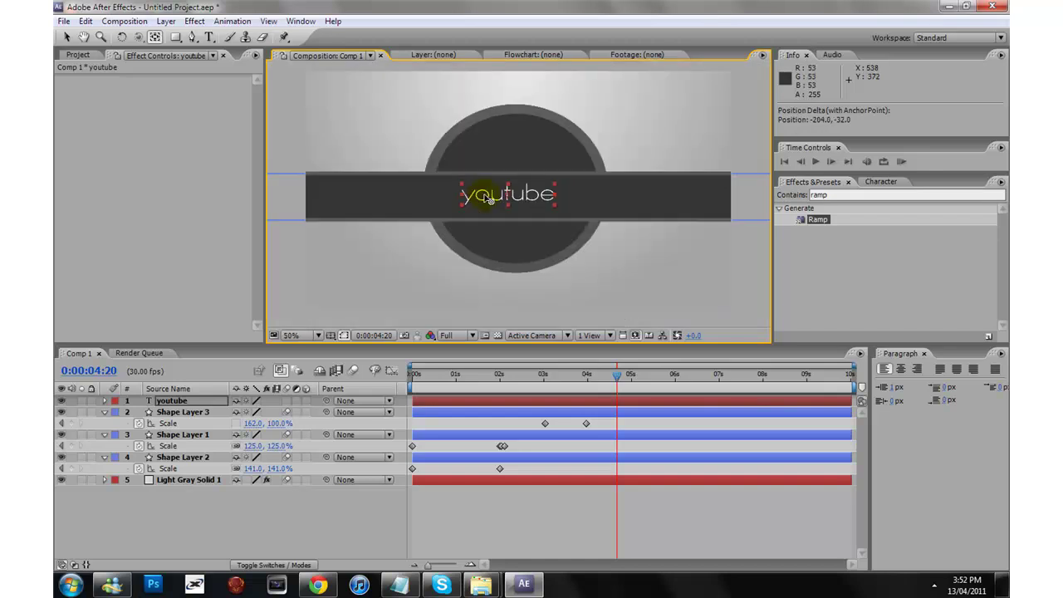
{"action": "left_click", "coordinate": [210, 36]}
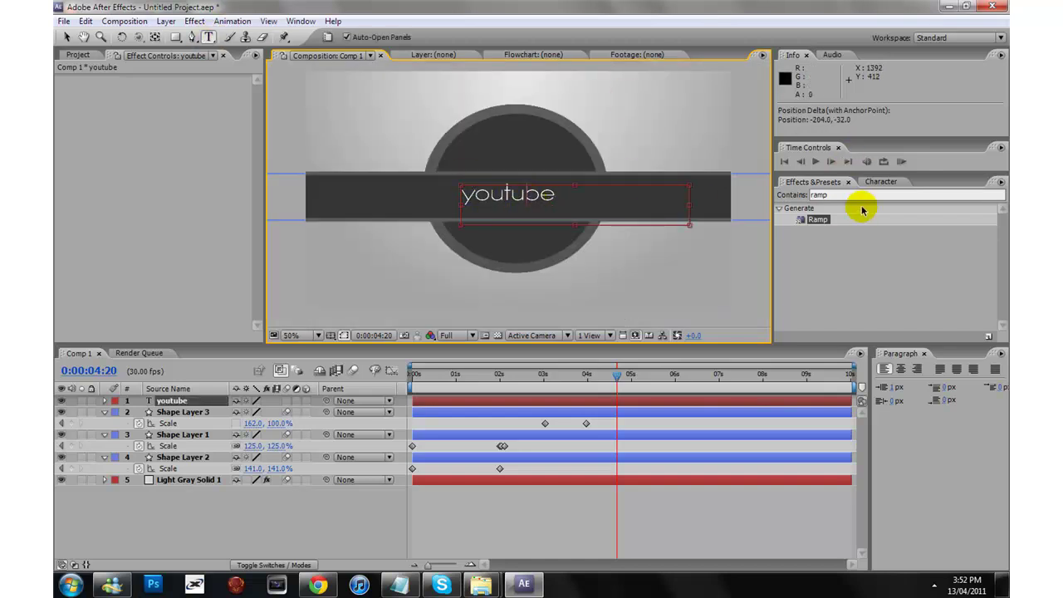
{"action": "left_click", "coordinate": [873, 183]}
{"action": "left_click", "coordinate": [851, 199]}
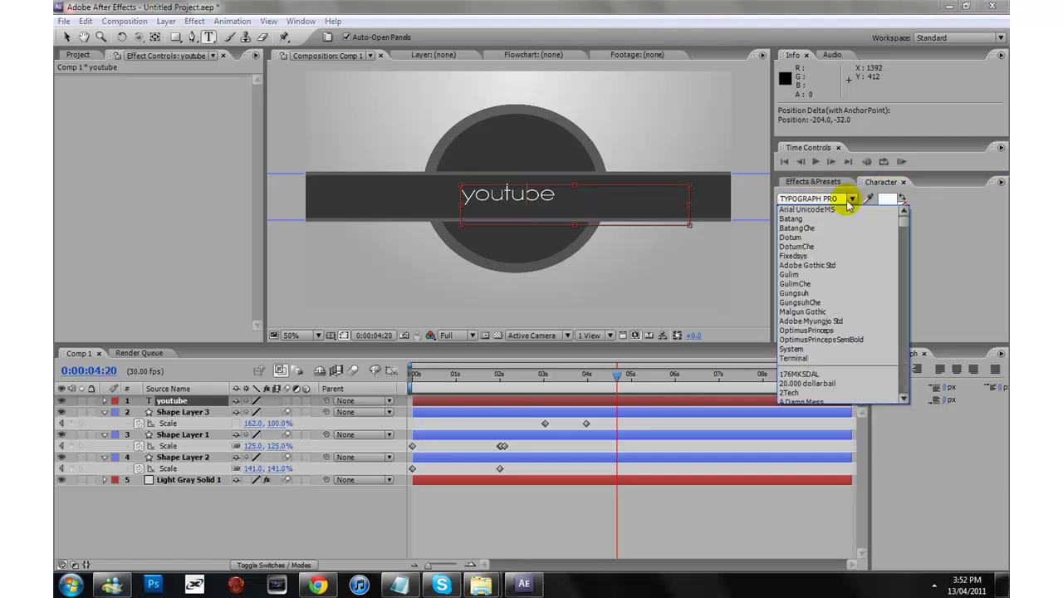
{"action": "left_click", "coordinate": [850, 199]}
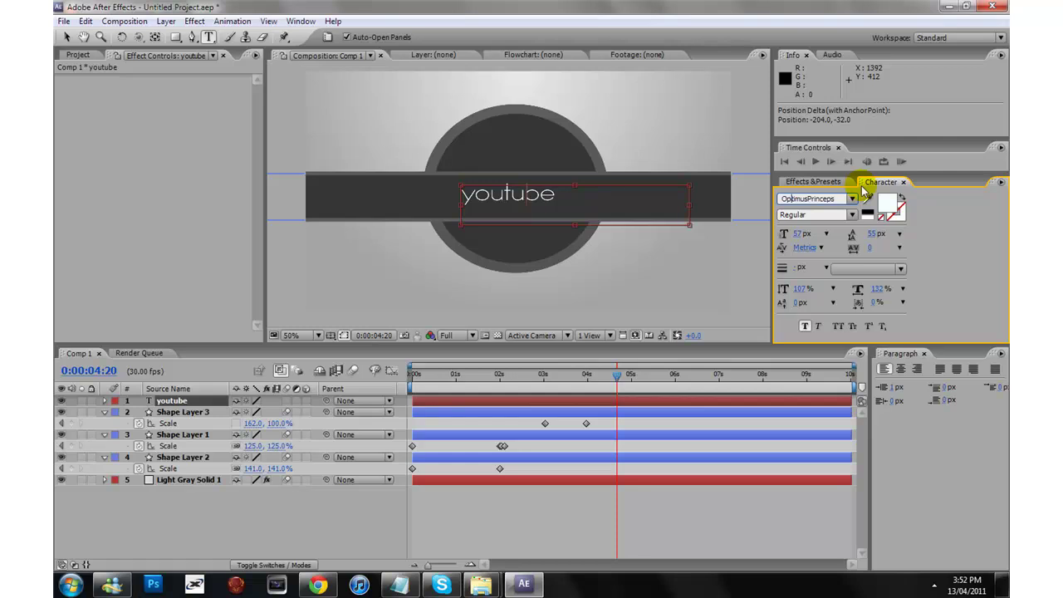
{"action": "key", "text": "Return"}
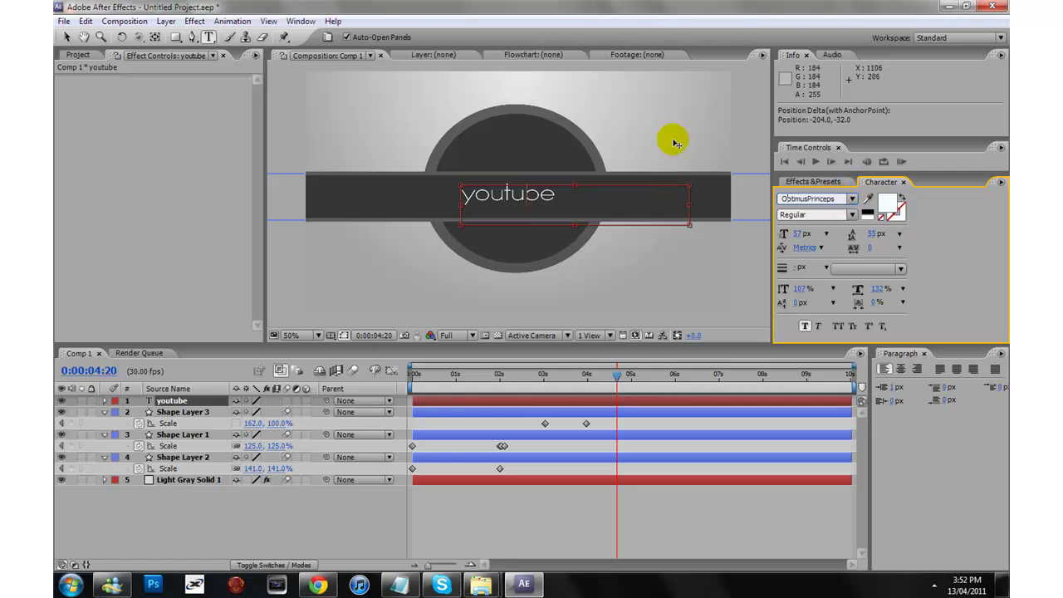
{"action": "left_click", "coordinate": [851, 199]}
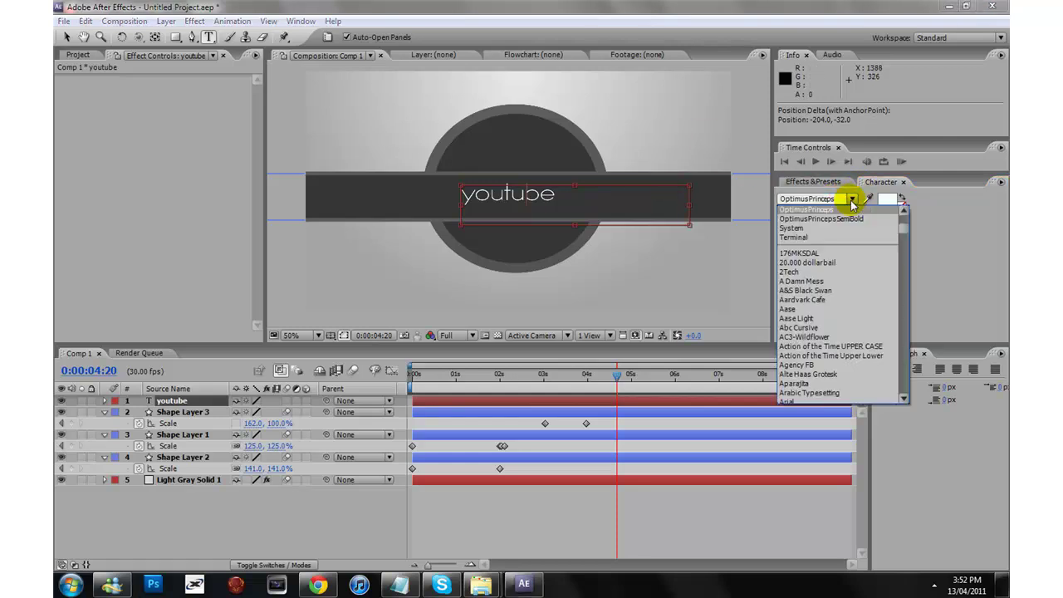
{"action": "scroll", "coordinate": [869, 236], "scroll_direction": "up", "scroll_amount": 2}
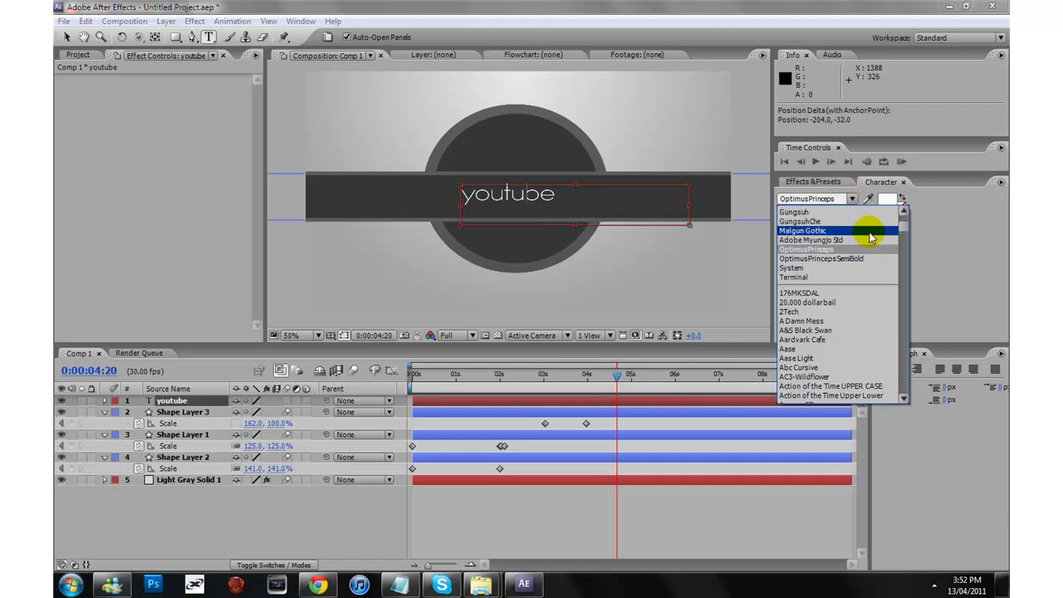
{"action": "left_click", "coordinate": [869, 236]}
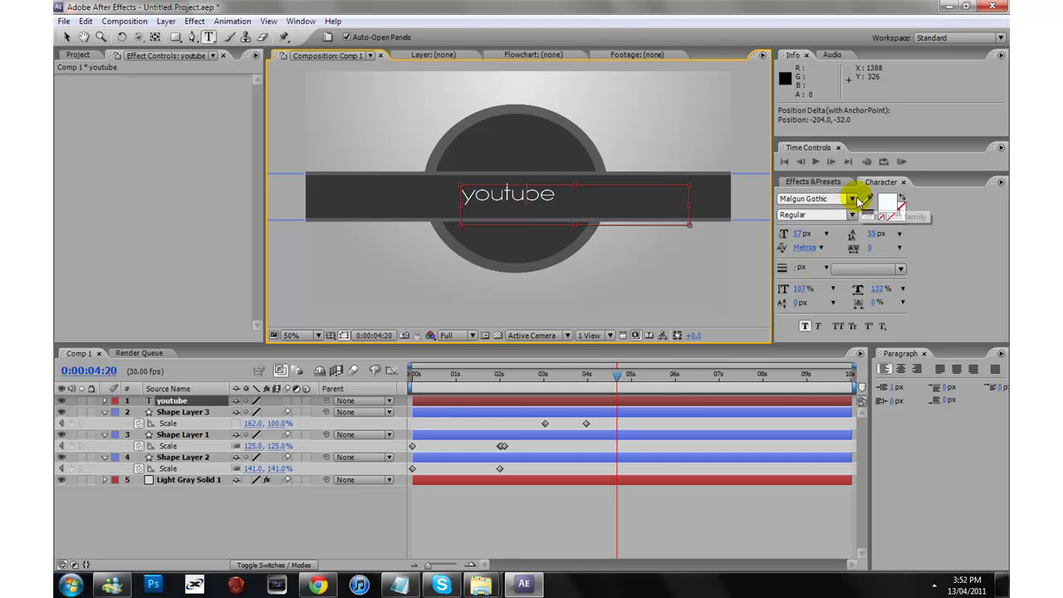
Select all the youtube text and apply the Opifido Regular font.
{"action": "left_click", "coordinate": [850, 199]}
{"action": "left_click_drag", "start_coordinate": [903, 213], "coordinate": [903, 328]}
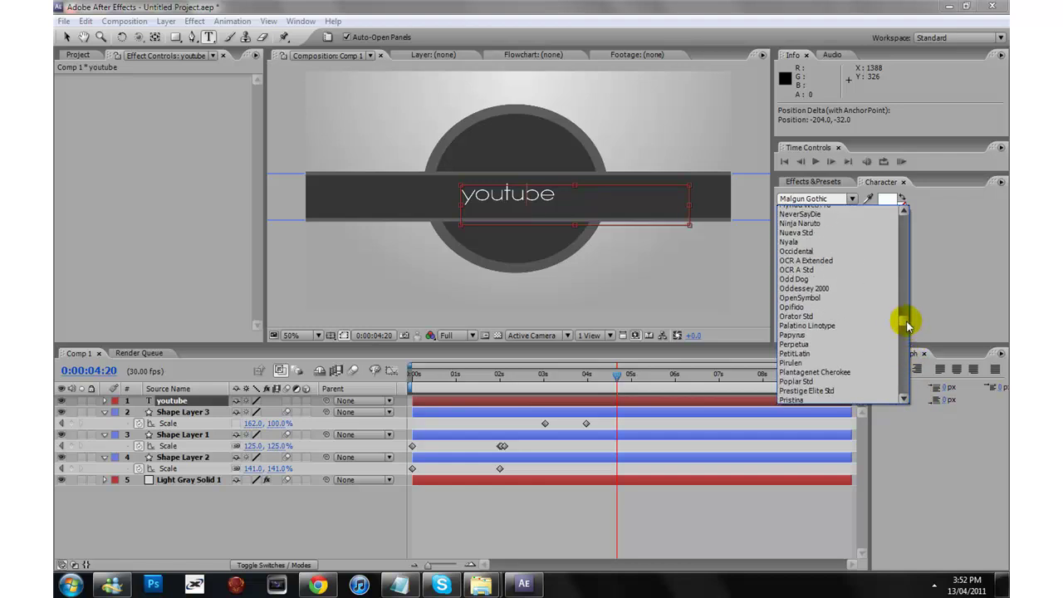
{"action": "left_click", "coordinate": [847, 307]}
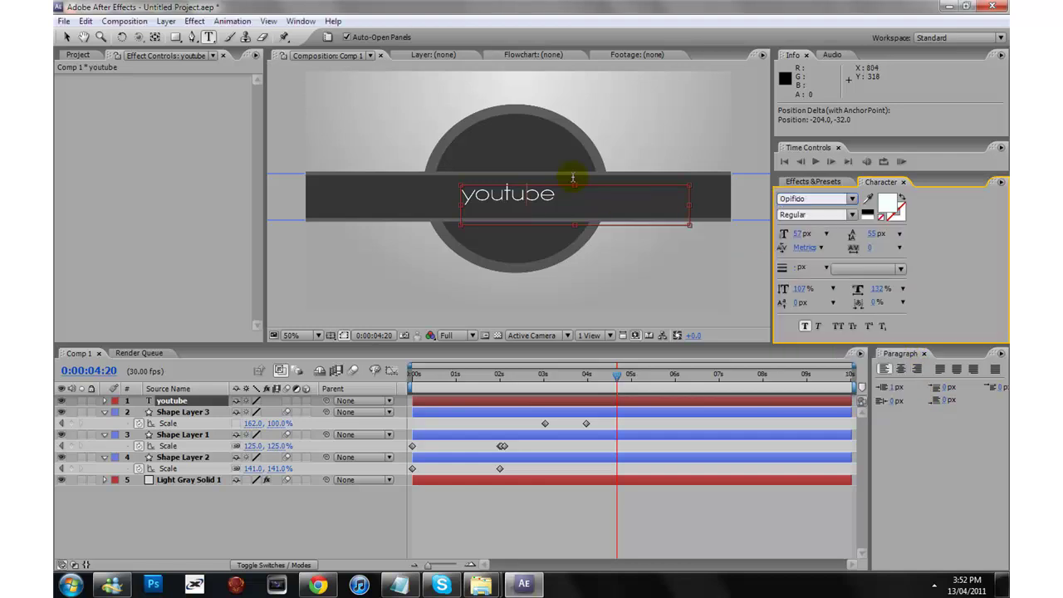
{"action": "left_click_drag", "start_coordinate": [579, 197], "coordinate": [398, 183]}
{"action": "left_click", "coordinate": [853, 198]}
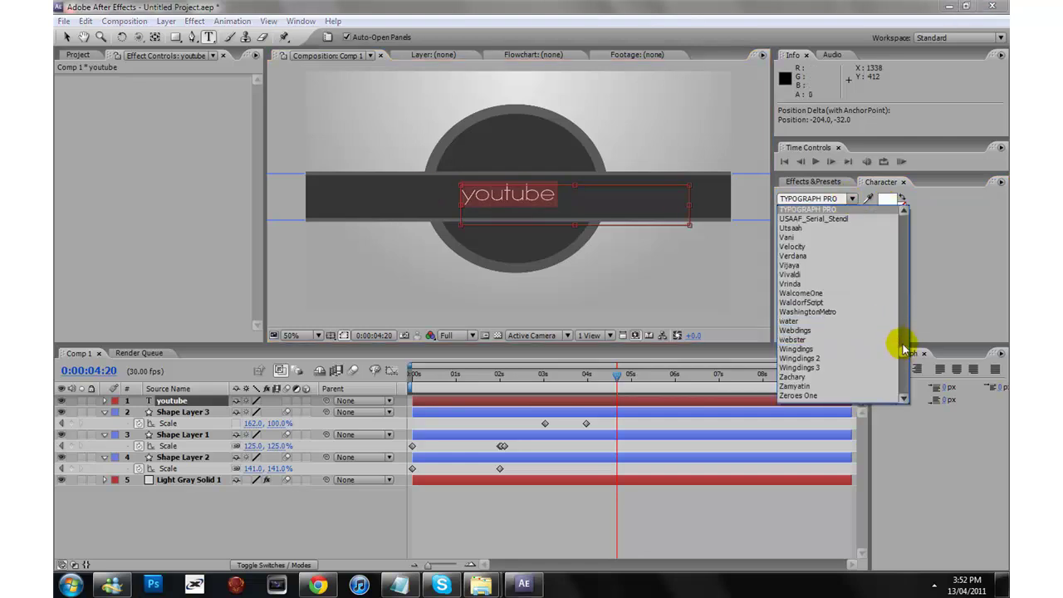
{"action": "scroll", "coordinate": [904, 354], "scroll_direction": "down", "scroll_amount": 10}
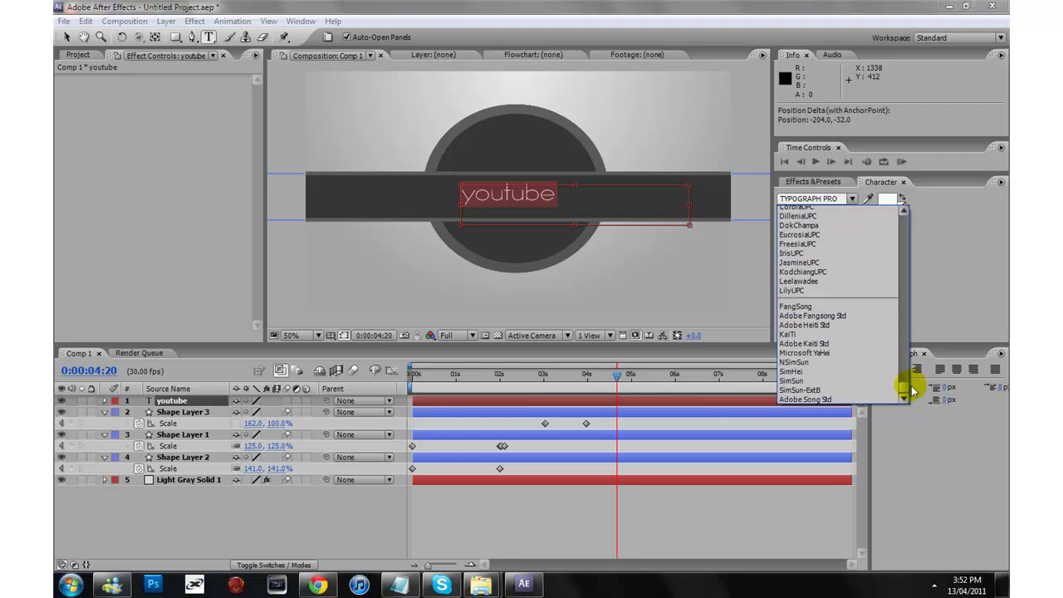
{"action": "left_click", "coordinate": [810, 199]}
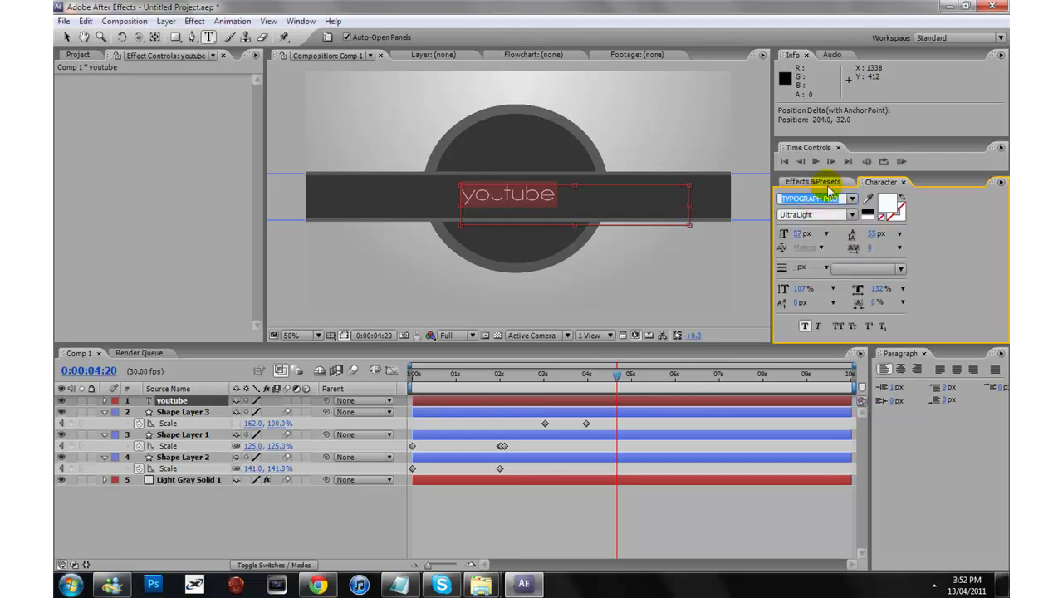
{"action": "type", "text": "OptimusPrinceps"}
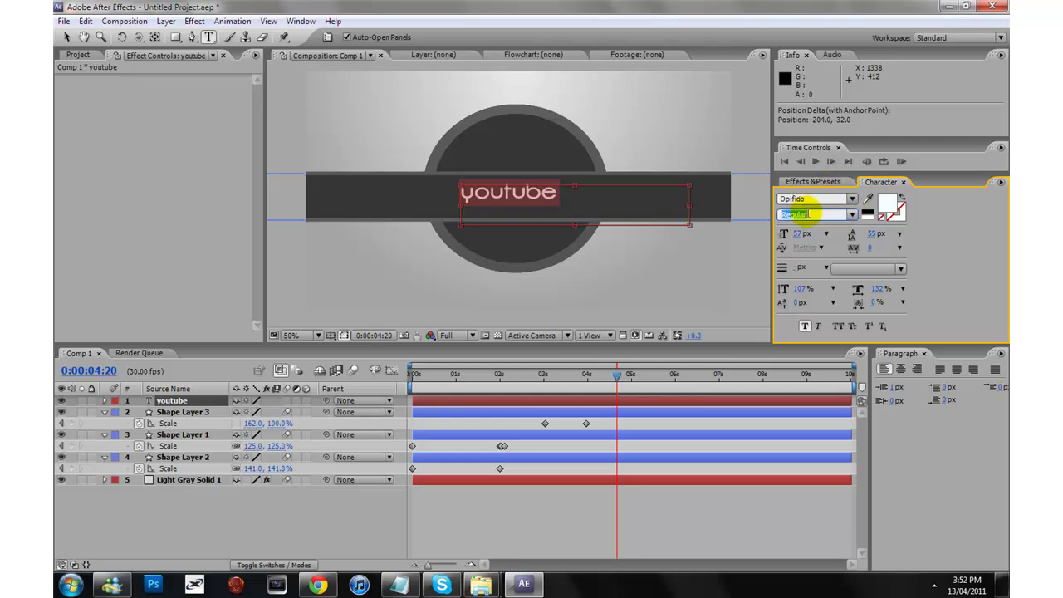
{"action": "left_click", "coordinate": [66, 37]}
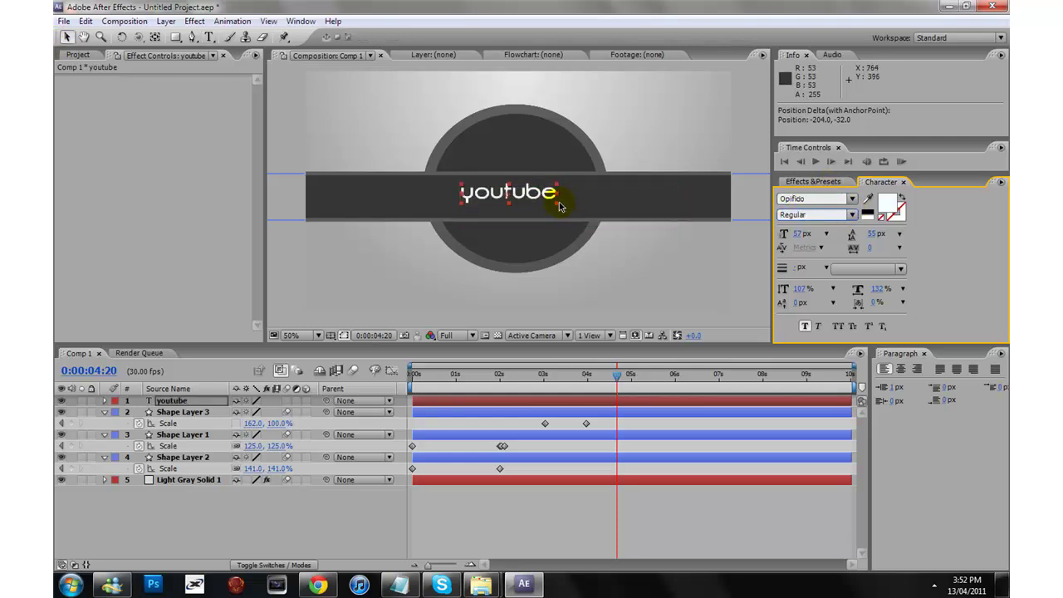
Apply a Ramp gradient effect to the youtube text layer.
{"action": "mouse_move", "coordinate": [558, 208]}
{"action": "left_mouse_down"}
{"action": "mouse_move", "coordinate": [586, 208]}
{"action": "mouse_move", "coordinate": [552, 197]}
{"action": "mouse_move", "coordinate": [562, 200]}
{"action": "left_mouse_up"}
{"action": "key", "text": "comma"}
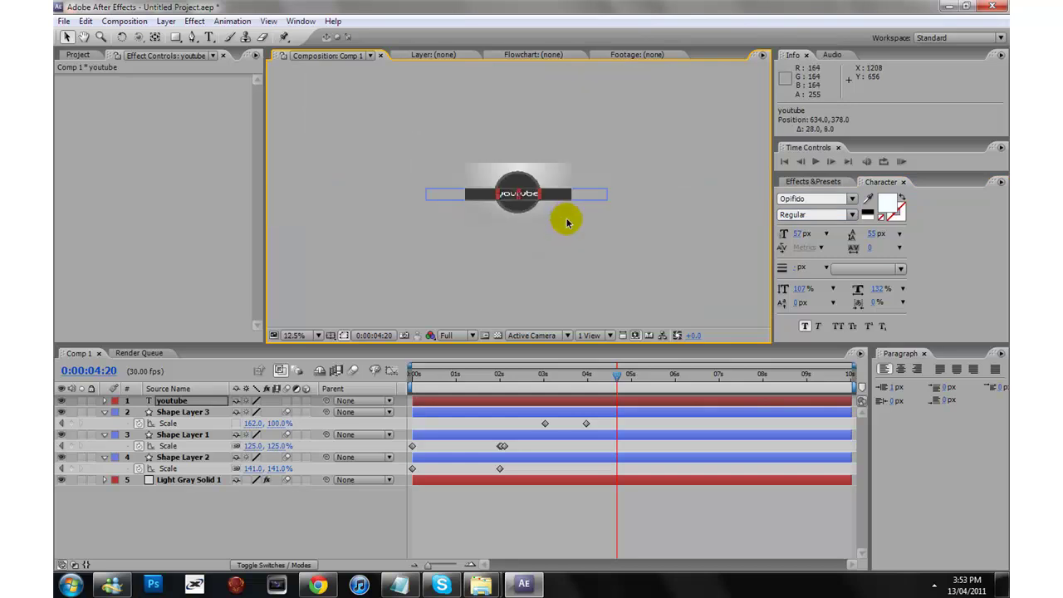
{"action": "left_click", "coordinate": [608, 257]}
{"action": "key", "text": "period"}
{"action": "key", "text": "period"}
{"action": "left_click", "coordinate": [567, 189]}
{"action": "key", "text": "period"}
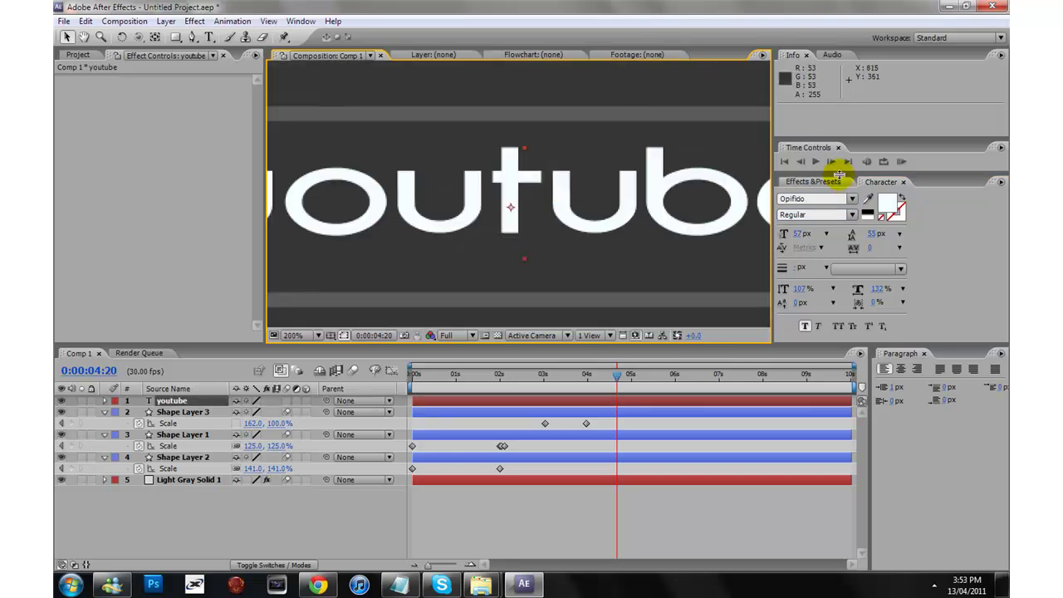
{"action": "left_click", "coordinate": [835, 183]}
{"action": "left_click_drag", "start_coordinate": [818, 220], "coordinate": [617, 177]}
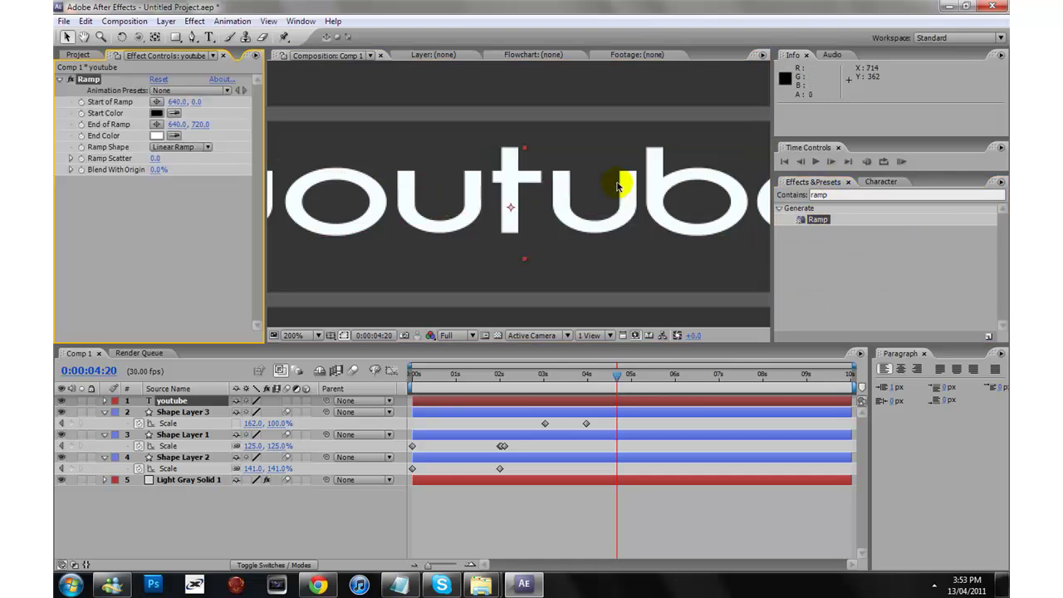
{"action": "key", "text": "comma"}
{"action": "key", "text": "comma"}
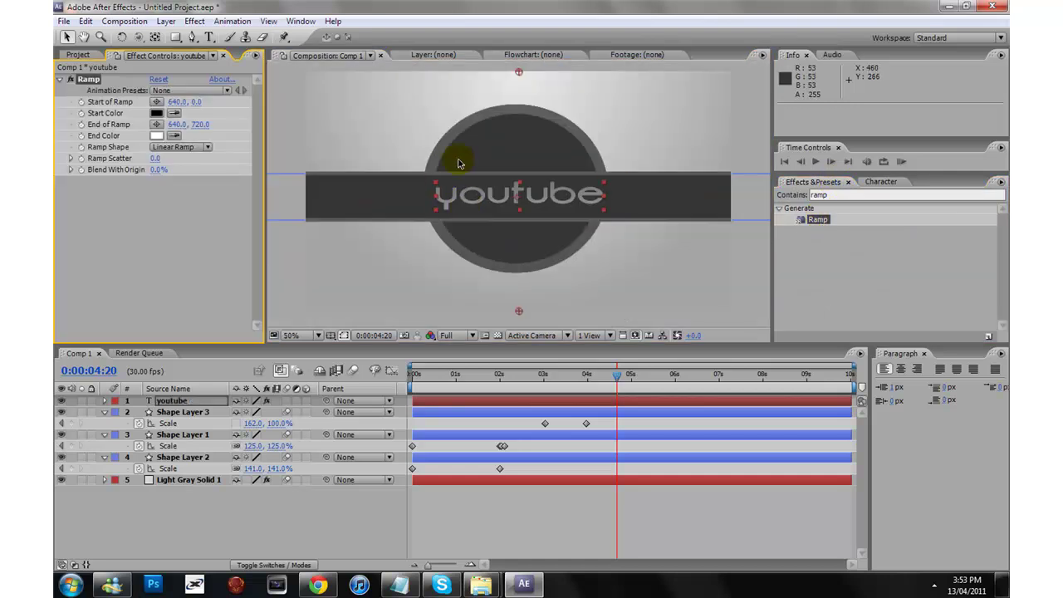
Set the Ramp colours to A1A1A1 at the start and light grey C8C8C8 at the end.
{"action": "left_click", "coordinate": [156, 113]}
{"action": "mouse_move", "coordinate": [457, 370]}
{"action": "left_mouse_down"}
{"action": "mouse_move", "coordinate": [379, 330]}
{"action": "mouse_move", "coordinate": [374, 451]}
{"action": "mouse_move", "coordinate": [553, 344]}
{"action": "mouse_move", "coordinate": [340, 347]}
{"action": "mouse_move", "coordinate": [336, 401]}
{"action": "left_mouse_up"}
{"action": "left_click", "coordinate": [688, 326]}
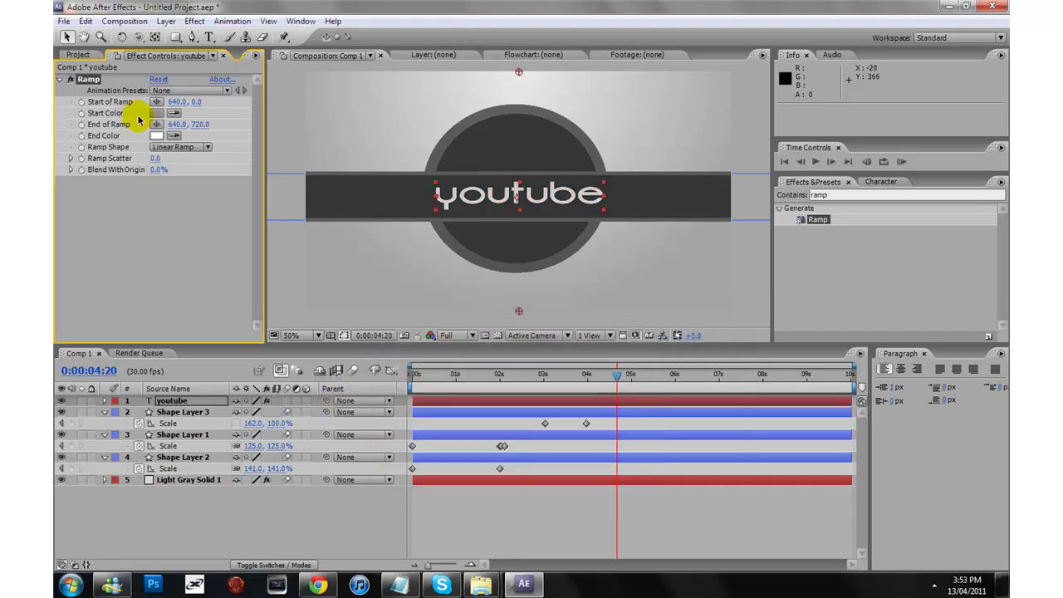
{"action": "left_click", "coordinate": [156, 135]}
{"action": "mouse_move", "coordinate": [402, 448]}
{"action": "left_mouse_down"}
{"action": "mouse_move", "coordinate": [367, 407]}
{"action": "mouse_move", "coordinate": [361, 367]}
{"action": "mouse_move", "coordinate": [365, 390]}
{"action": "mouse_move", "coordinate": [346, 363]}
{"action": "left_mouse_up"}
{"action": "left_click", "coordinate": [412, 381]}
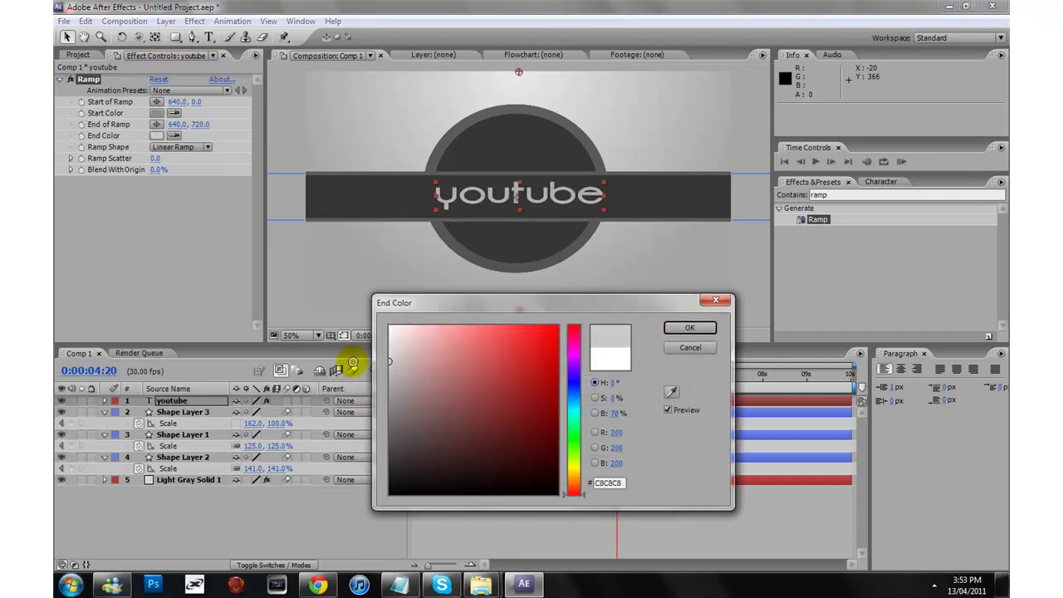
{"action": "left_click", "coordinate": [689, 327]}
Move Light Gray Solid 1 back to position 640, 360 and deselect it.
{"action": "left_click", "coordinate": [689, 312]}
{"action": "scroll", "coordinate": [688, 312], "scroll_direction": "down", "scroll_amount": 2}
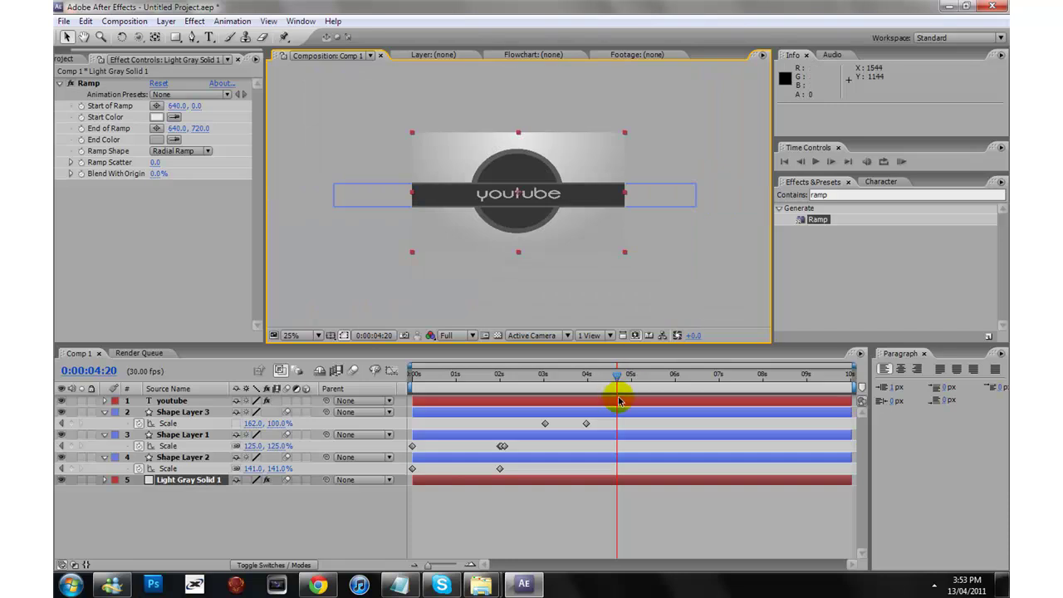
{"action": "left_click_drag", "start_coordinate": [616, 375], "coordinate": [573, 375]}
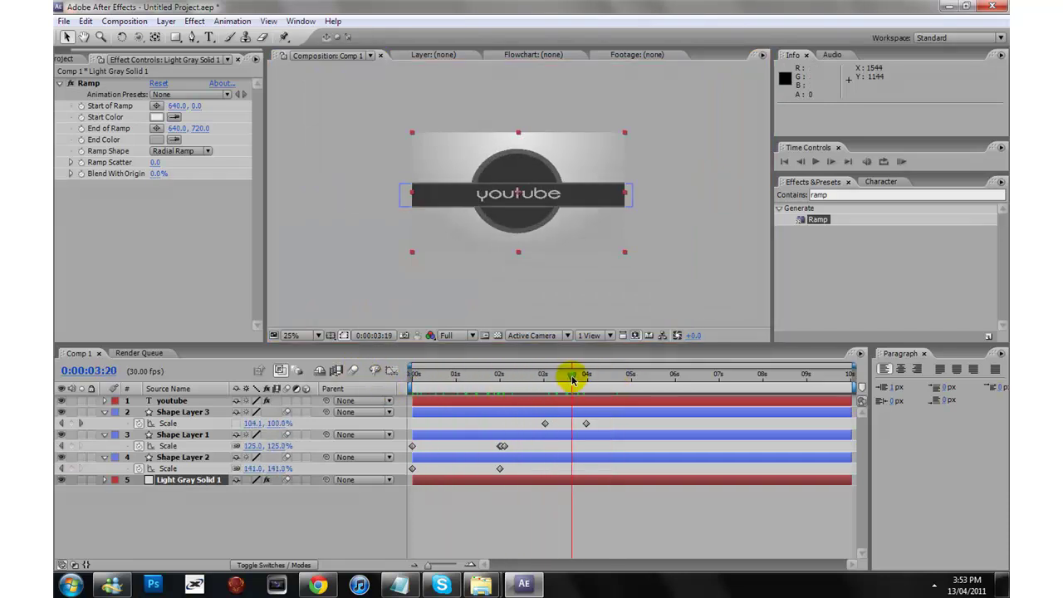
{"action": "scroll", "coordinate": [576, 221], "scroll_direction": "up", "scroll_amount": 2}
{"action": "left_click_drag", "start_coordinate": [582, 212], "coordinate": [579, 214]}
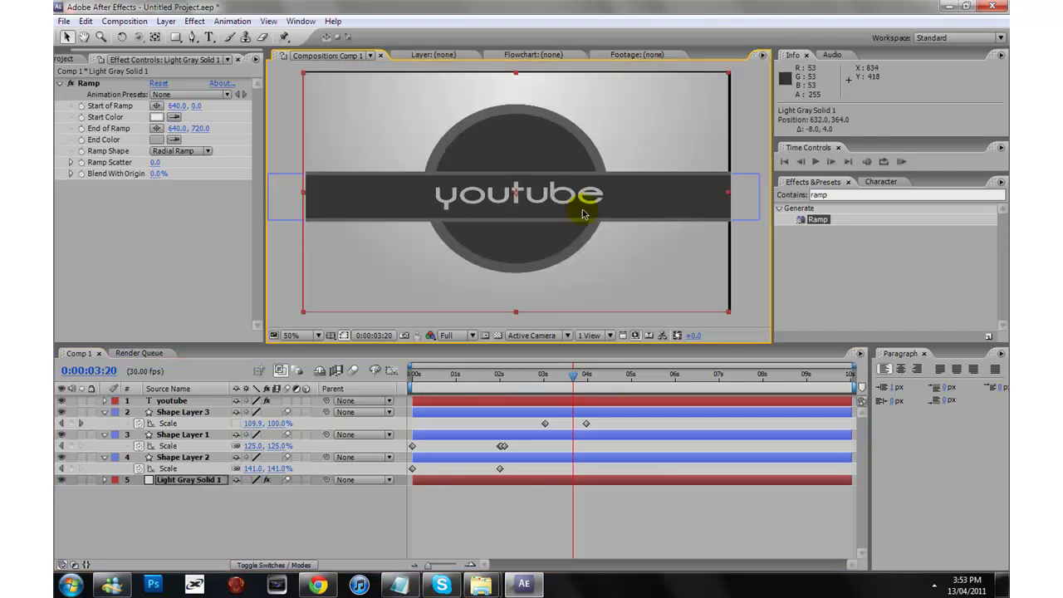
{"action": "left_click_drag", "start_coordinate": [614, 272], "coordinate": [617, 271]}
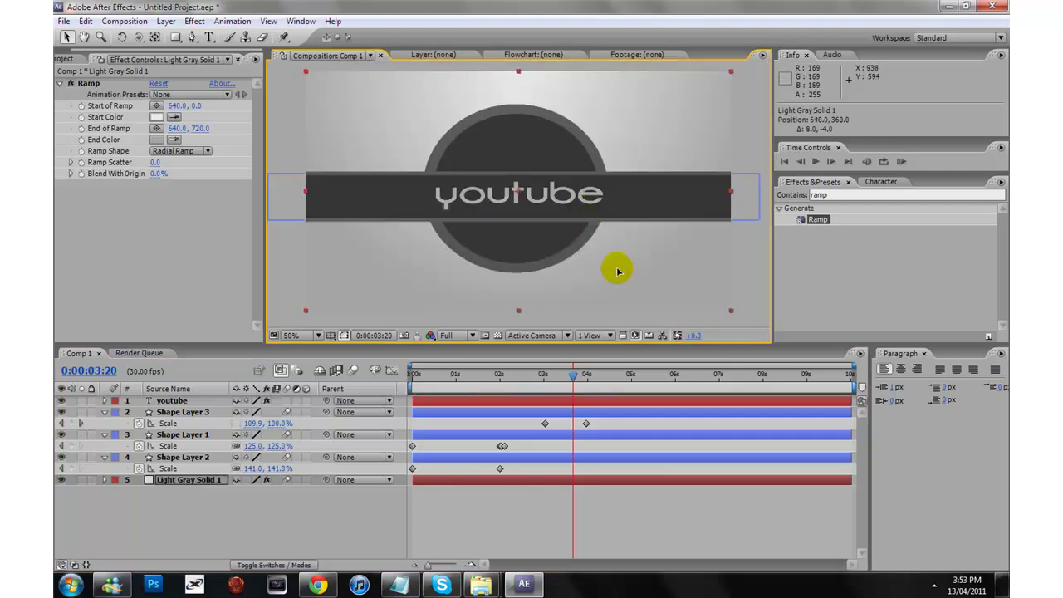
{"action": "key", "text": "F2"}
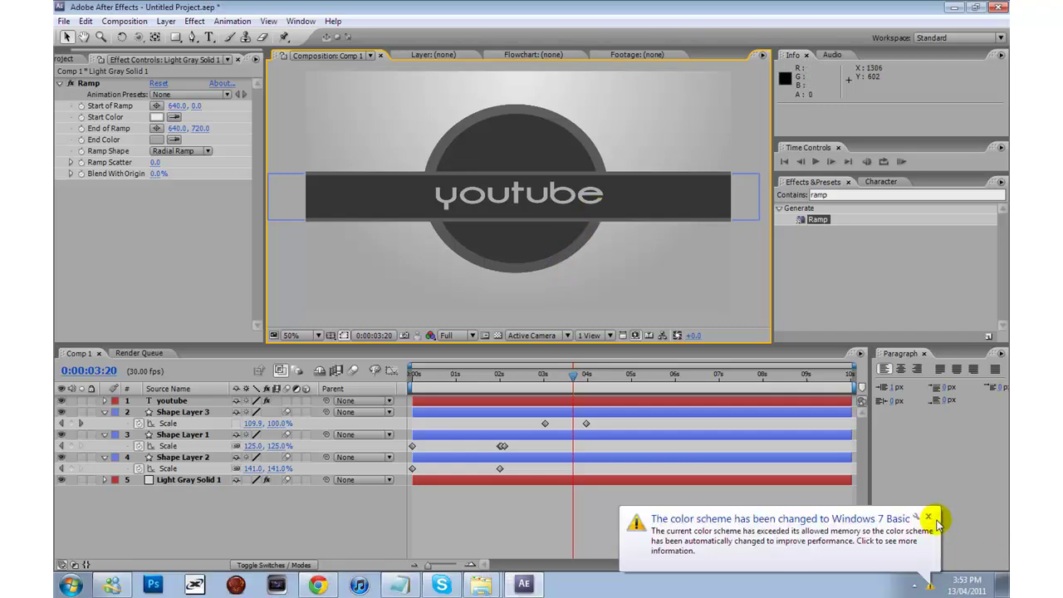
Dismiss the colour scheme notification and help window, then scrub through the animation.
{"action": "left_click", "coordinate": [935, 520]}
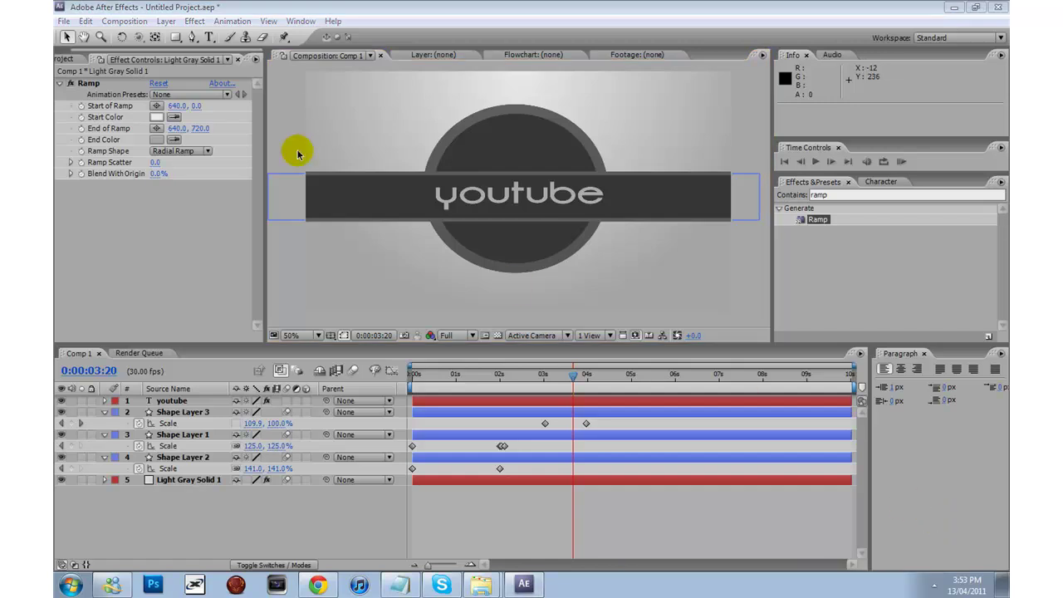
{"action": "left_click", "coordinate": [851, 40]}
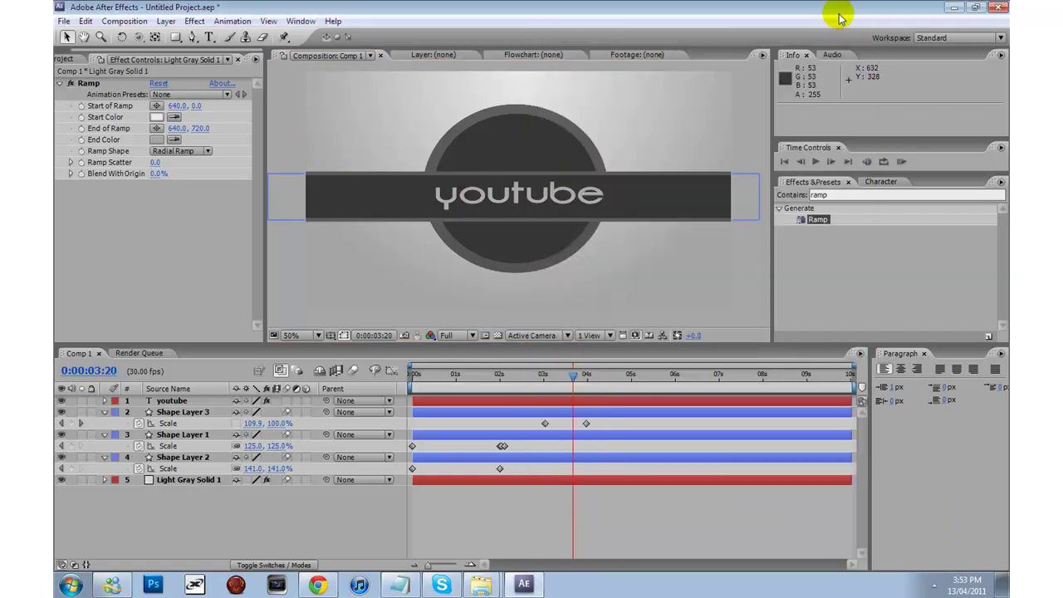
{"action": "scroll", "coordinate": [653, 136], "scroll_direction": "down", "scroll_amount": 2}
{"action": "scroll", "coordinate": [700, 201], "scroll_direction": "up", "scroll_amount": 4}
{"action": "left_click_drag", "start_coordinate": [474, 374], "coordinate": [593, 384]}
Apply the Decoder Fade In preset to the youtube layer and preview the reveal.
{"action": "left_click", "coordinate": [172, 401]}
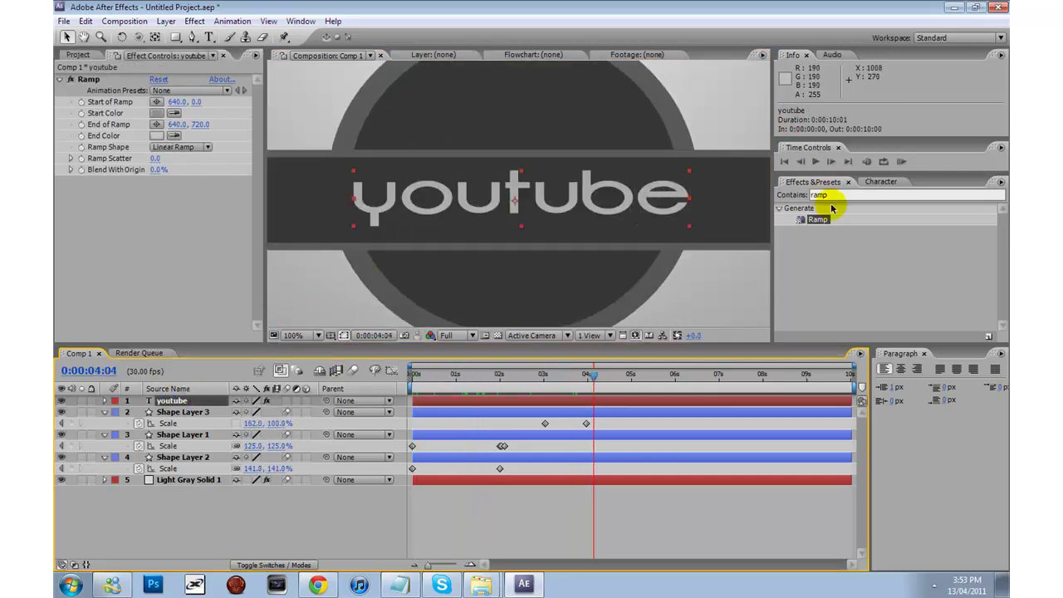
{"action": "left_click", "coordinate": [780, 194]}
{"action": "type", "text": "dec"}
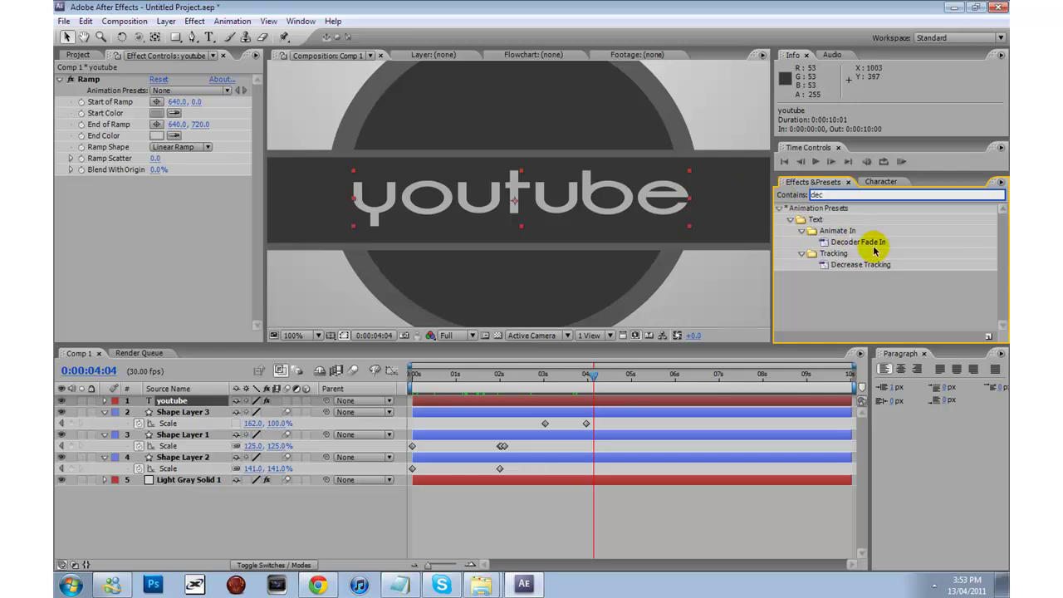
{"action": "left_click_drag", "start_coordinate": [874, 247], "coordinate": [659, 218]}
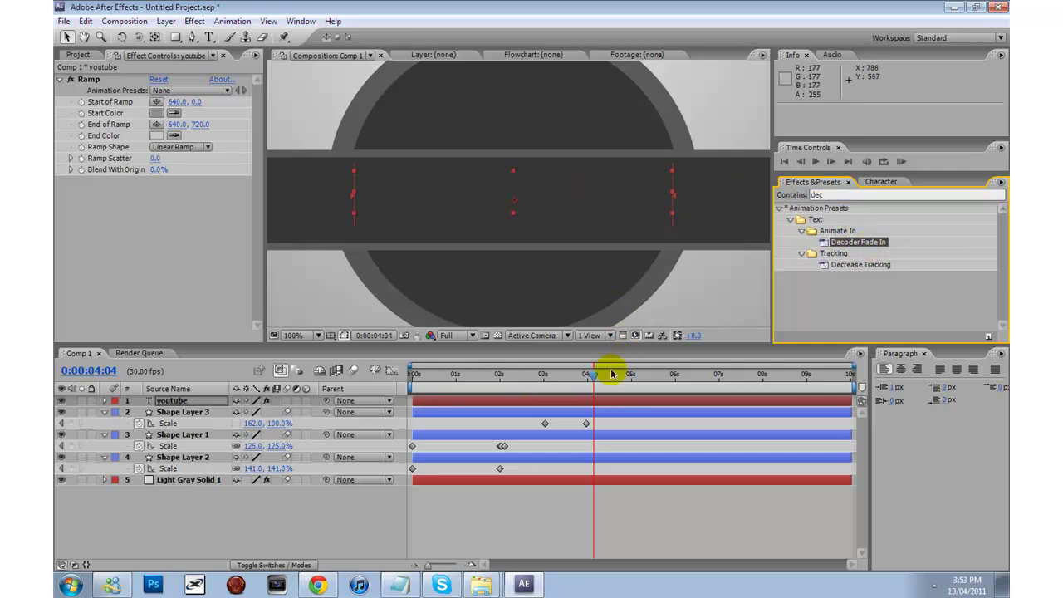
{"action": "left_click", "coordinate": [583, 377]}
{"action": "left_click_drag", "start_coordinate": [561, 387], "coordinate": [773, 331]}
{"action": "scroll", "coordinate": [635, 185], "scroll_direction": "down", "scroll_amount": 6}
{"action": "scroll", "coordinate": [669, 240], "scroll_direction": "up", "scroll_amount": 4}
{"action": "left_click_drag", "start_coordinate": [746, 369], "coordinate": [669, 374]}
Apply Fade Up Characters to the youtube text starting near 4 seconds and preview it.
{"action": "left_click", "coordinate": [857, 194]}
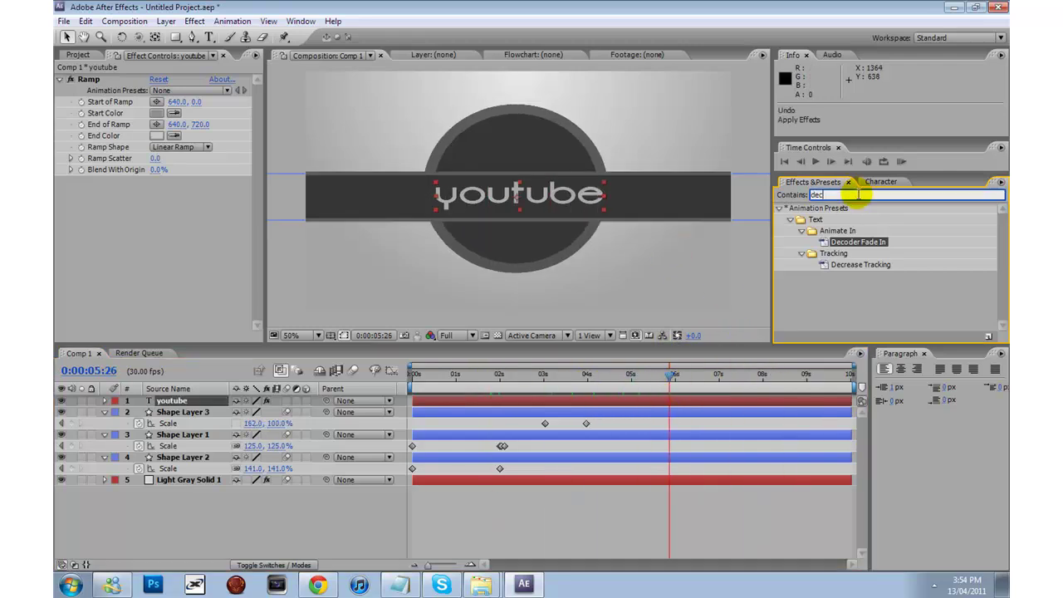
{"action": "type", "text": "fade"}
{"action": "key", "text": "Home"}
{"action": "key", "text": "Delete"}
{"action": "key", "text": "Delete"}
{"action": "key", "text": "Delete"}
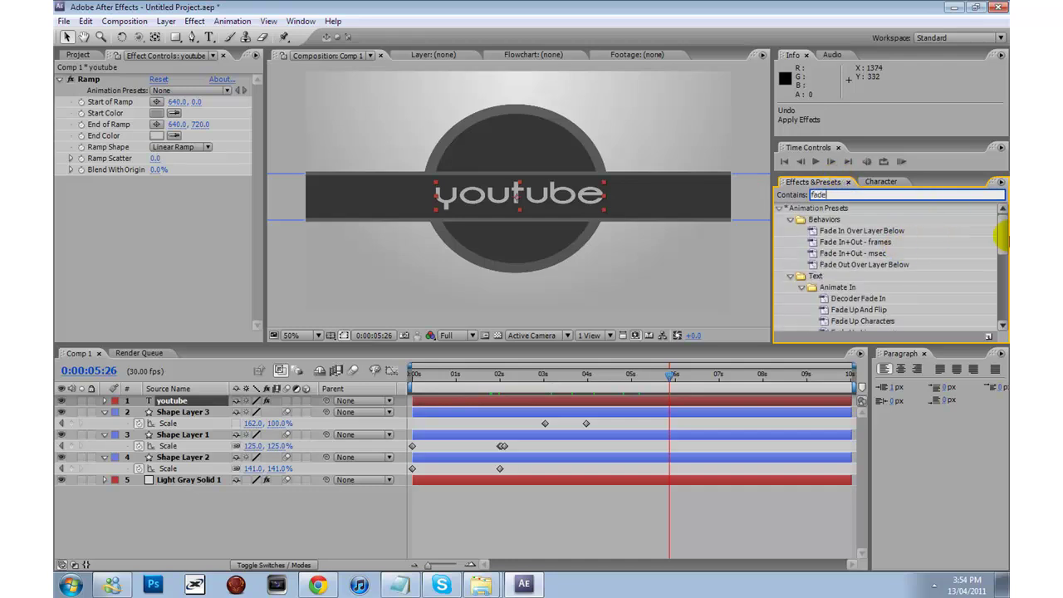
{"action": "left_click_drag", "start_coordinate": [893, 321], "coordinate": [566, 195]}
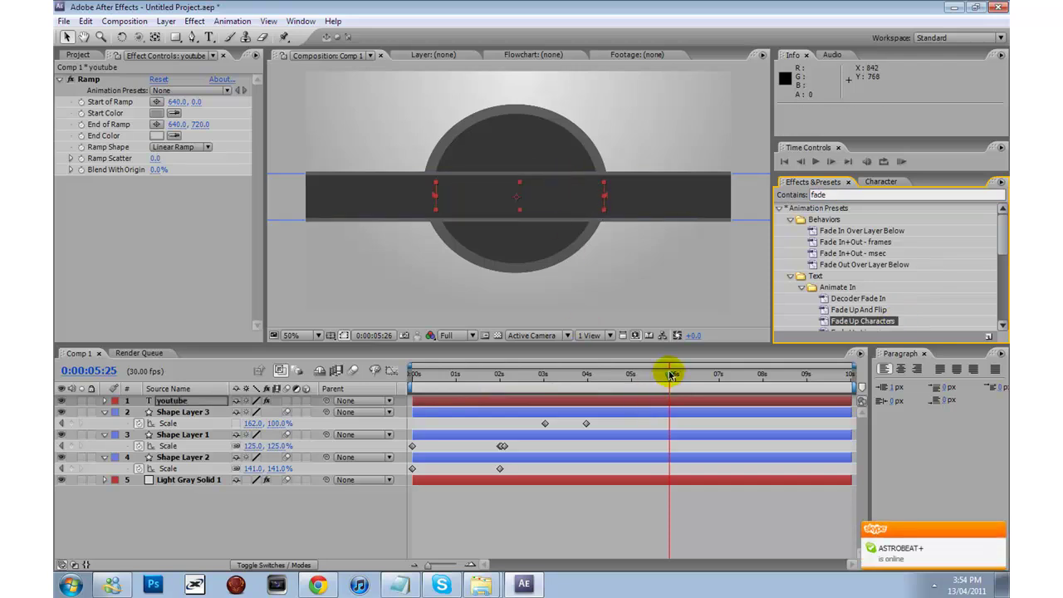
{"action": "left_click_drag", "start_coordinate": [670, 375], "coordinate": [580, 389]}
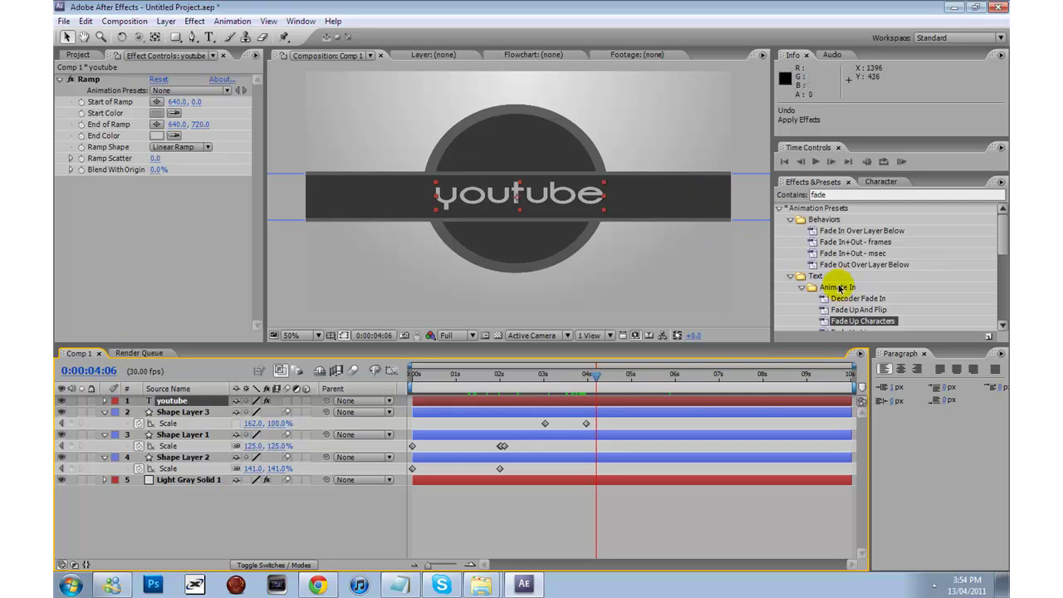
{"action": "left_click_drag", "start_coordinate": [860, 322], "coordinate": [548, 195]}
{"action": "left_click_drag", "start_coordinate": [605, 378], "coordinate": [757, 378]}
{"action": "scroll", "coordinate": [578, 220], "scroll_direction": "down", "scroll_amount": 6}
{"action": "scroll", "coordinate": [579, 220], "scroll_direction": "up", "scroll_amount": 2}
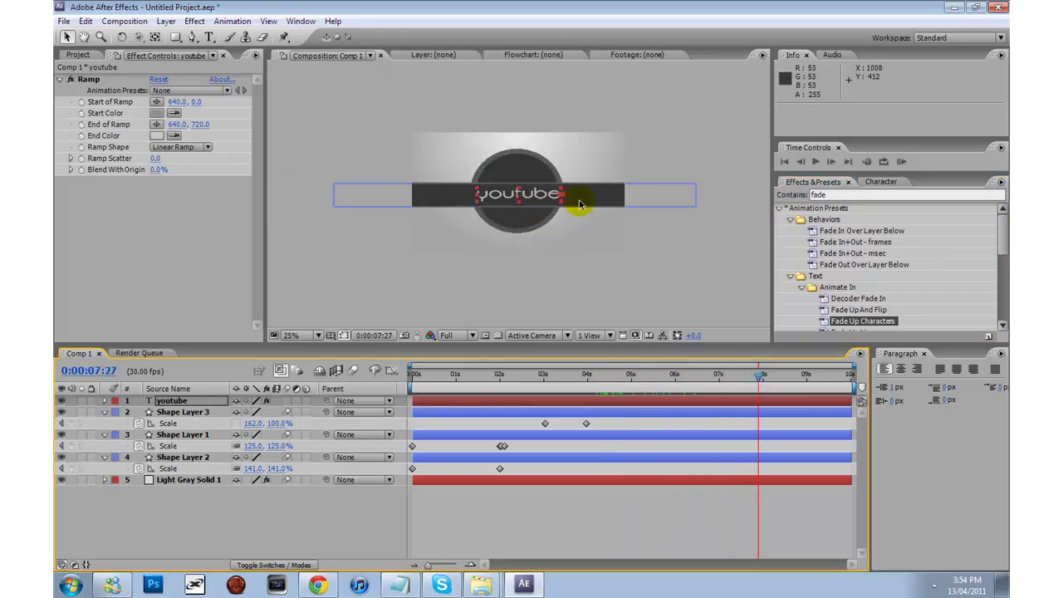
{"action": "left_click", "coordinate": [317, 583]}
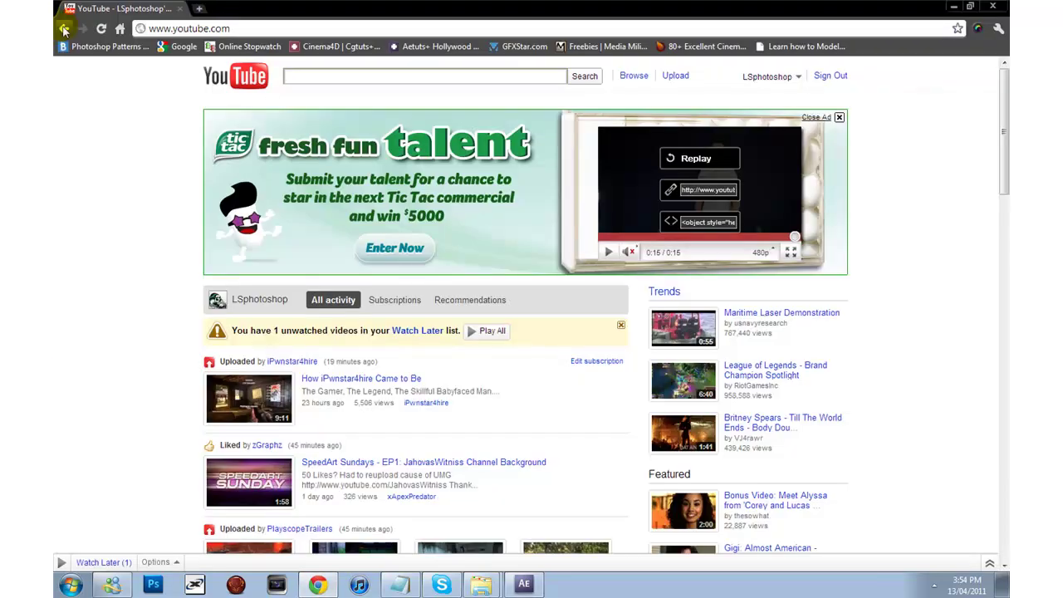
{"action": "left_click", "coordinate": [64, 28]}
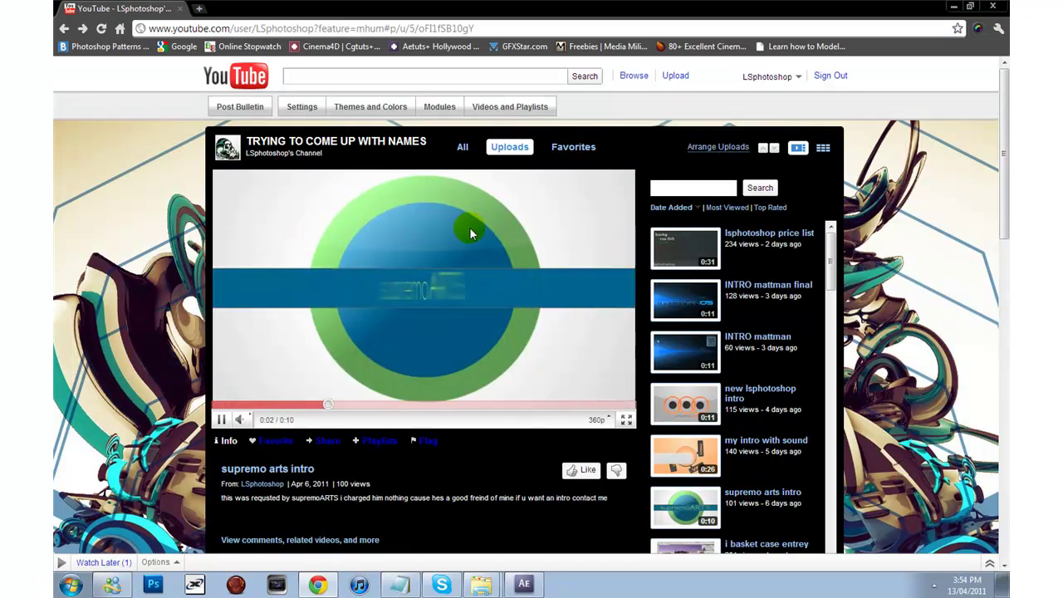
{"action": "left_click", "coordinate": [282, 199]}
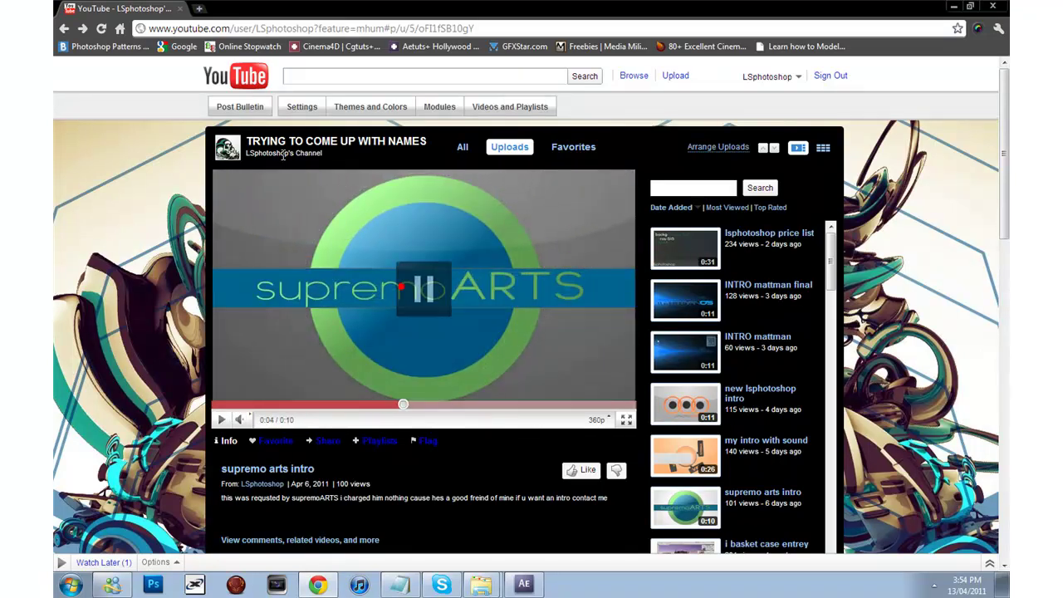
Duplicate Shape Layer 2 to create Shape Layer 4 just below it.
{"action": "left_click", "coordinate": [523, 583]}
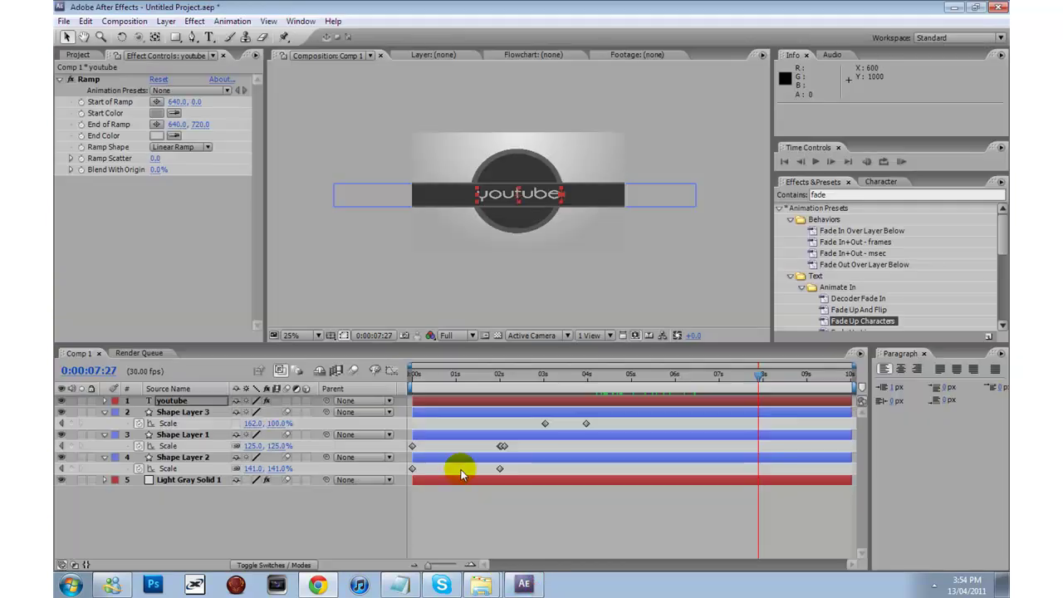
{"action": "key", "text": "comma"}
{"action": "key", "text": "comma"}
{"action": "left_click", "coordinate": [191, 456]}
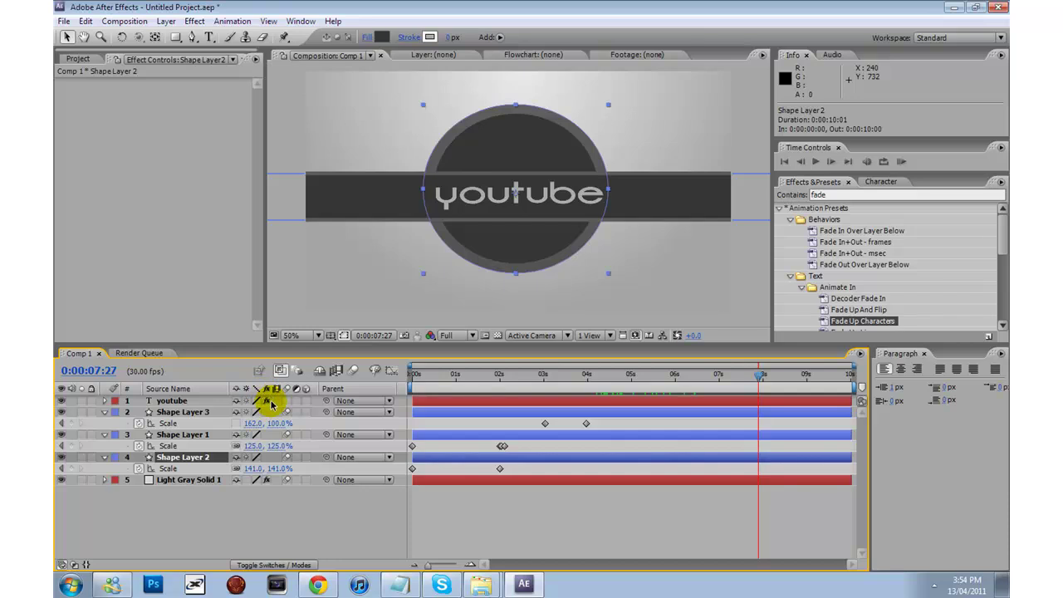
{"action": "key", "text": "ctrl+d"}
{"action": "left_click_drag", "start_coordinate": [194, 463], "coordinate": [194, 492]}
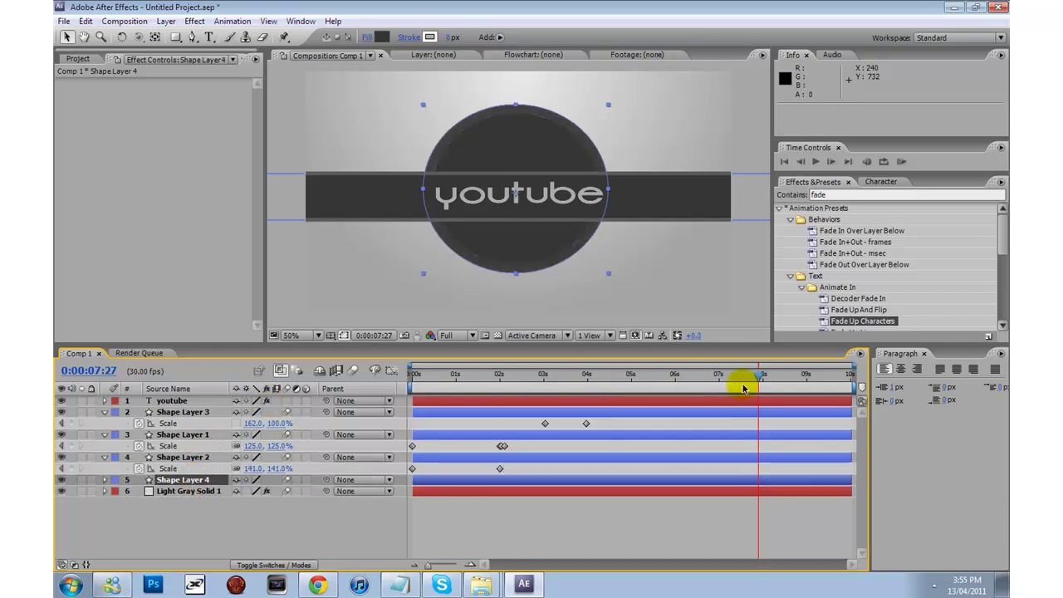
{"action": "left_click_drag", "start_coordinate": [743, 388], "coordinate": [412, 374]}
Shift the copy's first Scale keyframe later and set its Scale to 0%.
{"action": "key", "text": "s"}
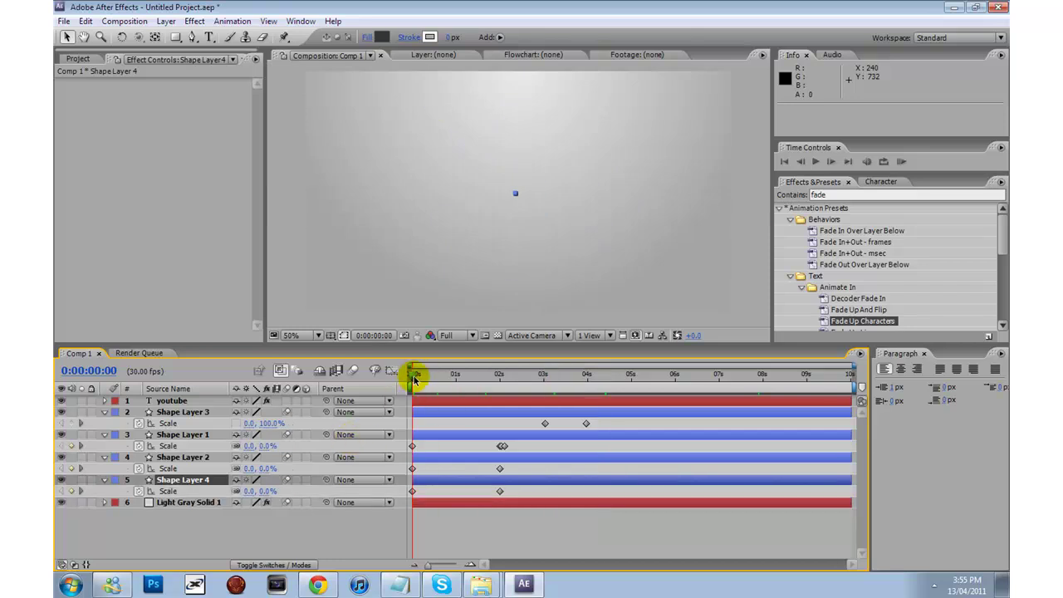
{"action": "left_click_drag", "start_coordinate": [412, 491], "coordinate": [498, 490]}
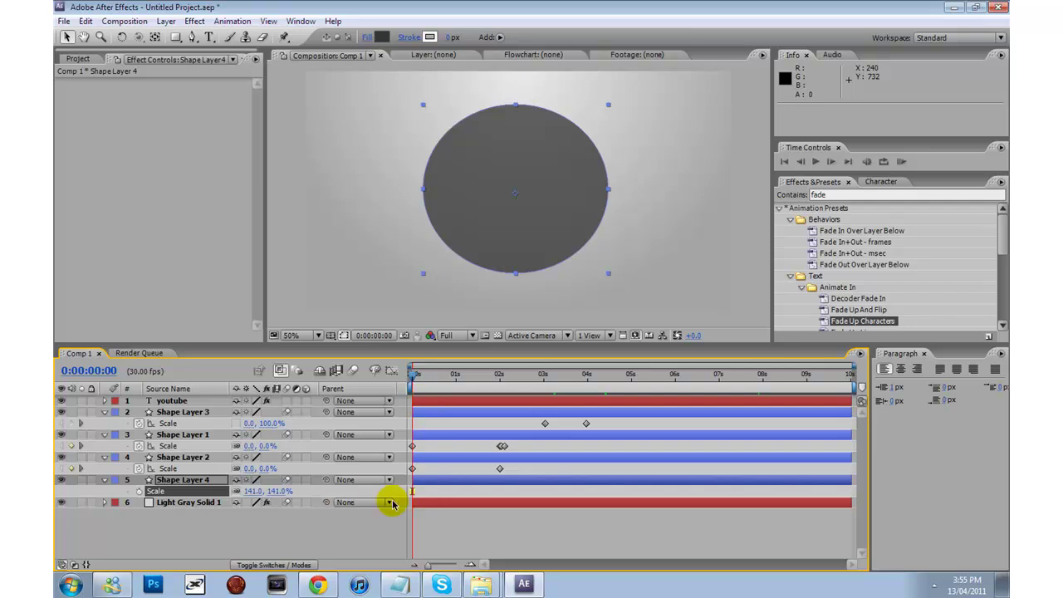
{"action": "left_click_drag", "start_coordinate": [414, 381], "coordinate": [509, 369]}
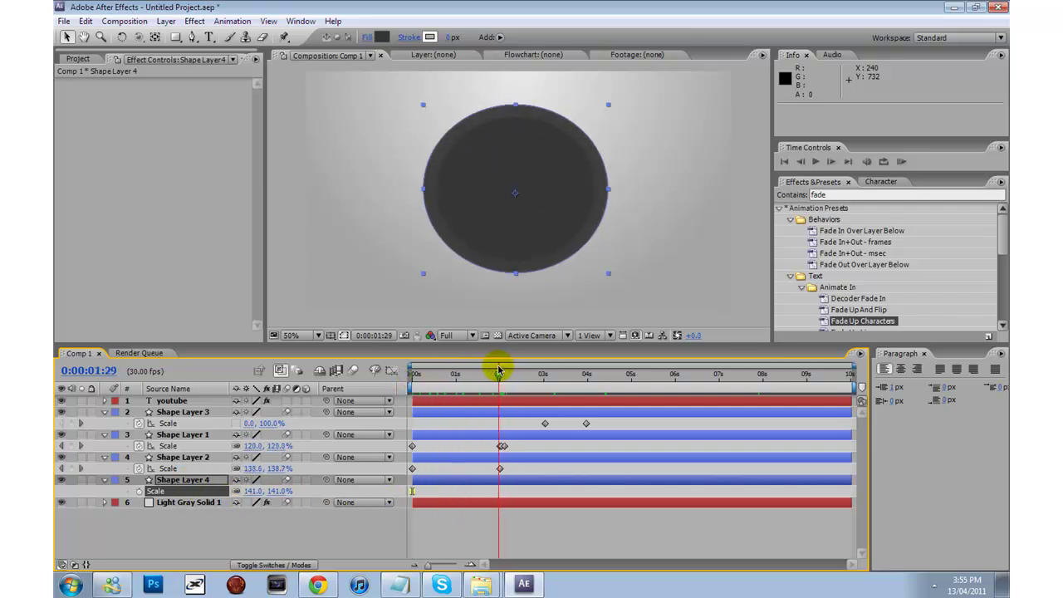
{"action": "left_click", "coordinate": [253, 491]}
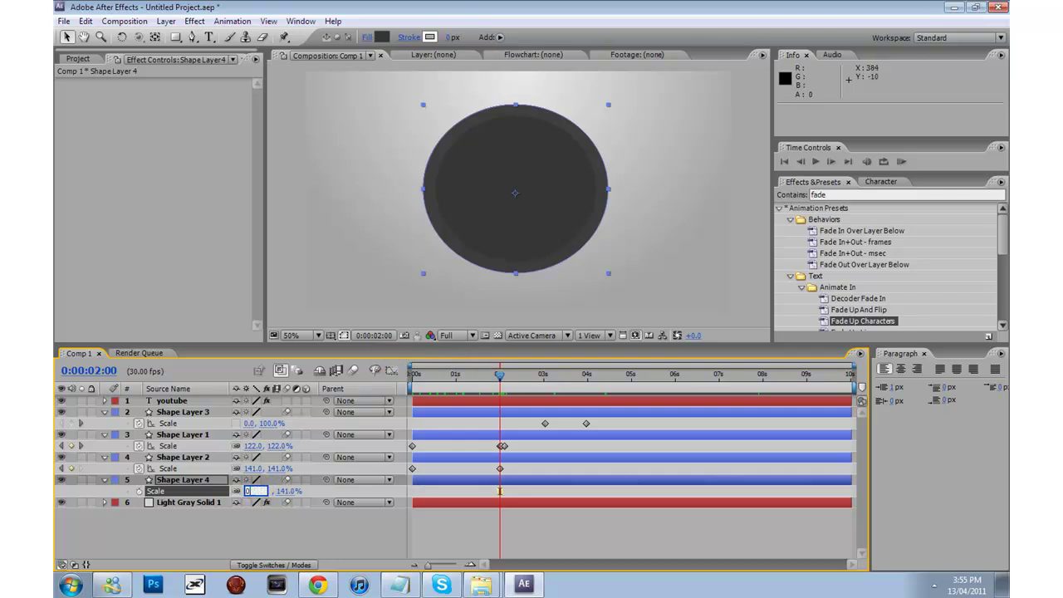
{"action": "type", "text": "0"}
{"action": "left_click", "coordinate": [280, 526]}
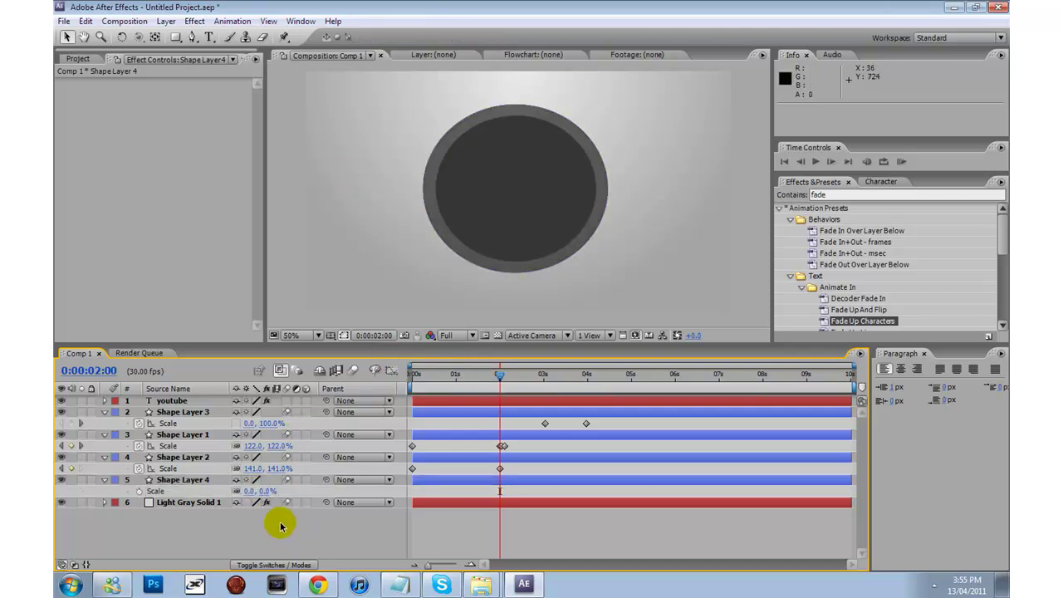
Slide the 0% Scale keyframe later, to just before 6 seconds.
{"action": "left_click", "coordinate": [147, 491]}
{"action": "left_click_drag", "start_coordinate": [506, 381], "coordinate": [600, 380]}
{"action": "left_click_drag", "start_coordinate": [499, 491], "coordinate": [600, 491]}
{"action": "left_click_drag", "start_coordinate": [598, 375], "coordinate": [679, 380]}
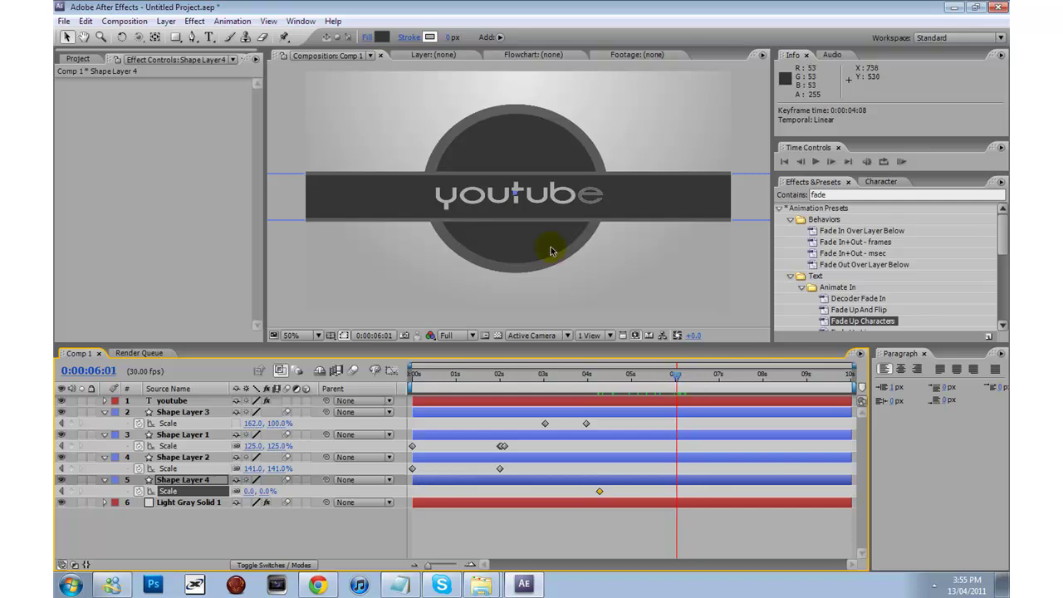
{"action": "left_click_drag", "start_coordinate": [610, 493], "coordinate": [672, 490]}
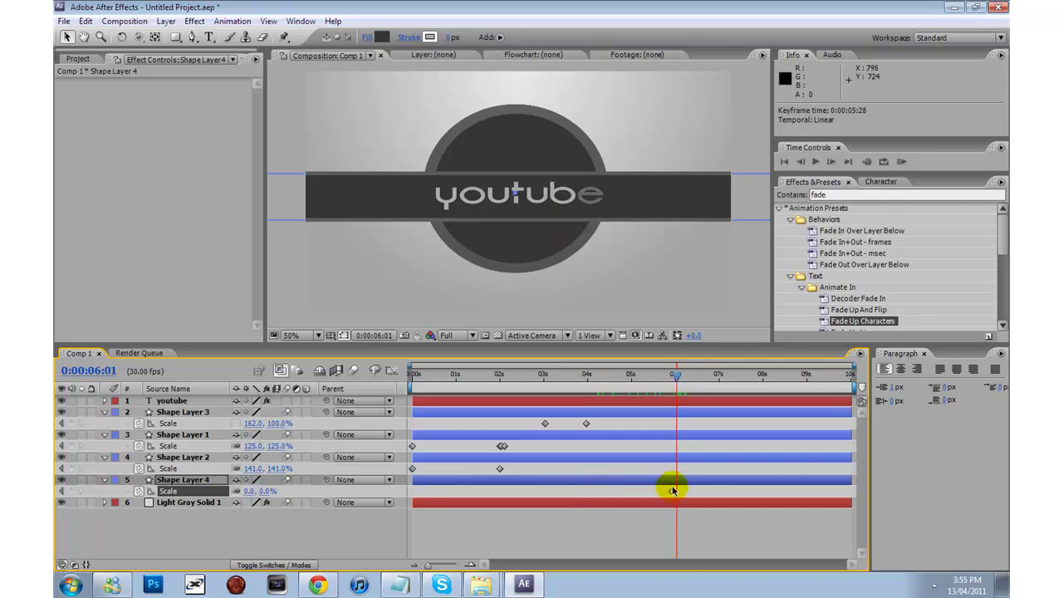
{"action": "left_click_drag", "start_coordinate": [682, 373], "coordinate": [699, 380]}
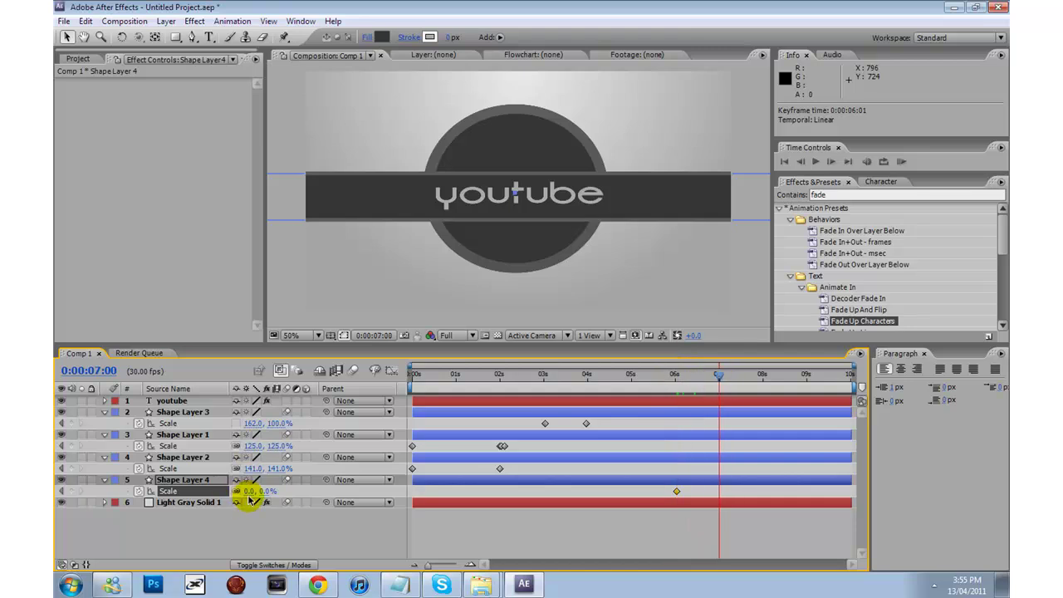
Scrub Shape Layer 4's Scale up to 418% so it fills the frame.
{"action": "left_click_drag", "start_coordinate": [249, 493], "coordinate": [532, 495]}
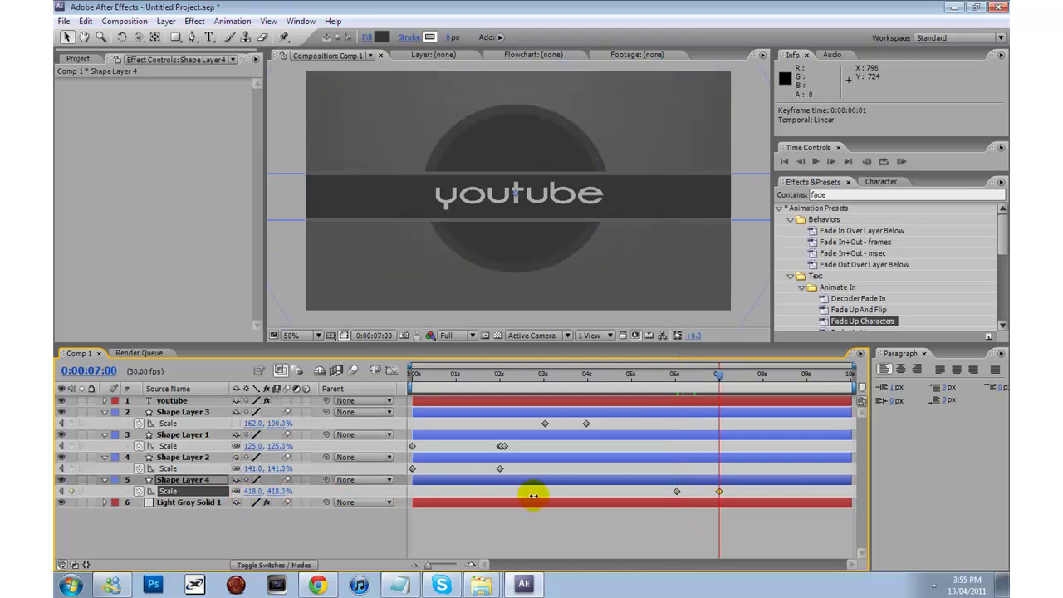
{"action": "scroll", "coordinate": [557, 319], "scroll_direction": "down", "scroll_amount": 1}
{"action": "left_click", "coordinate": [572, 303]}
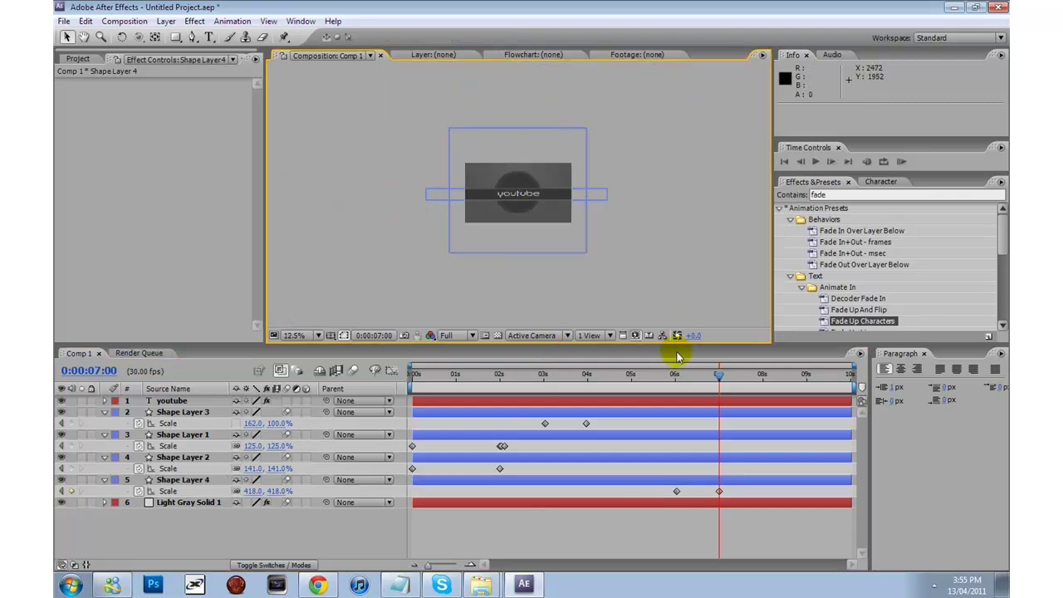
{"action": "left_click", "coordinate": [291, 405]}
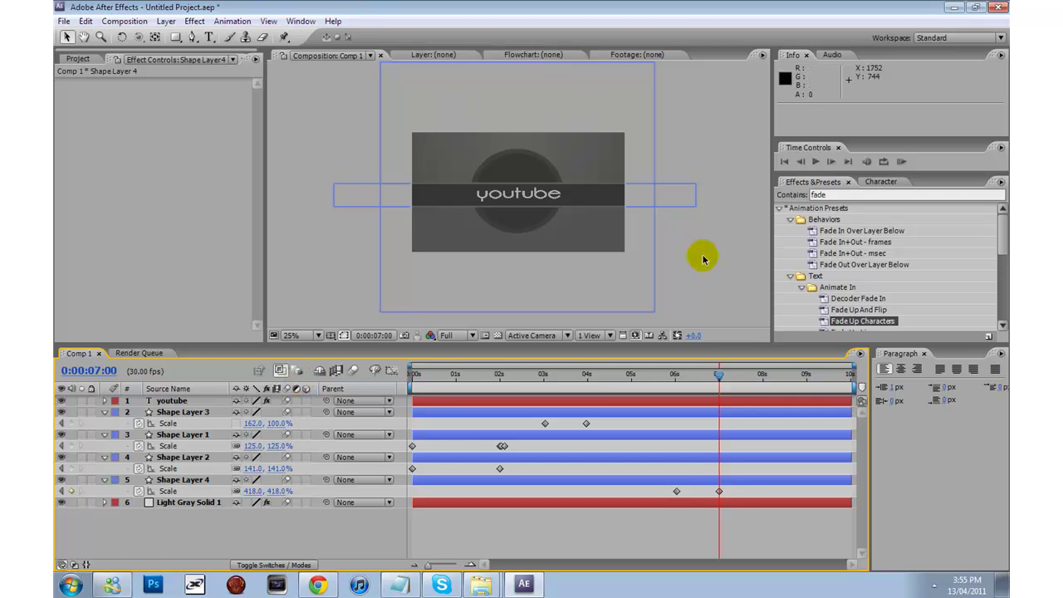
{"action": "left_click_drag", "start_coordinate": [741, 374], "coordinate": [308, 373]}
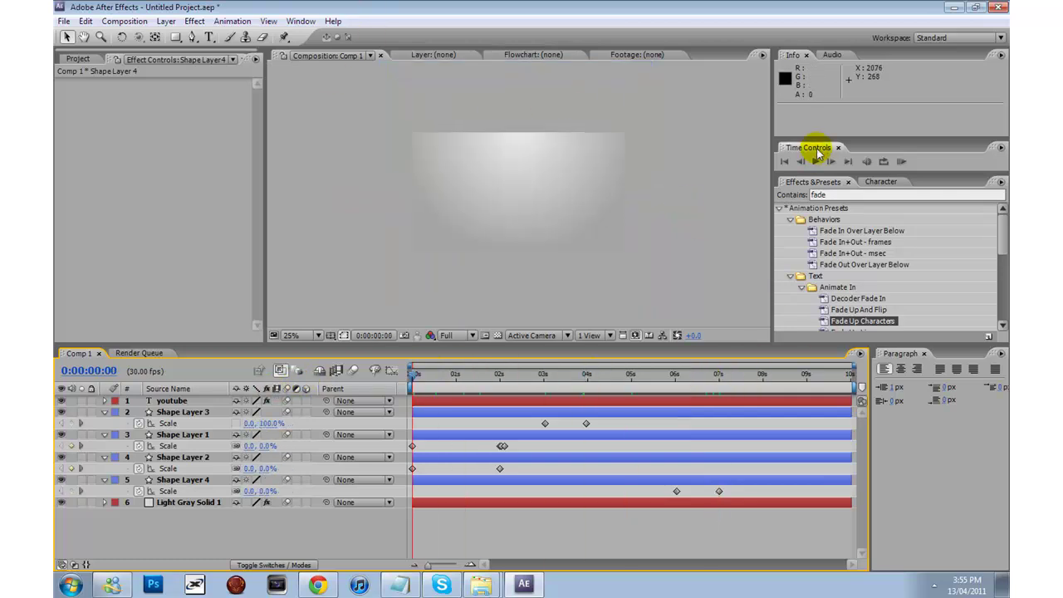
{"action": "left_click", "coordinate": [899, 161]}
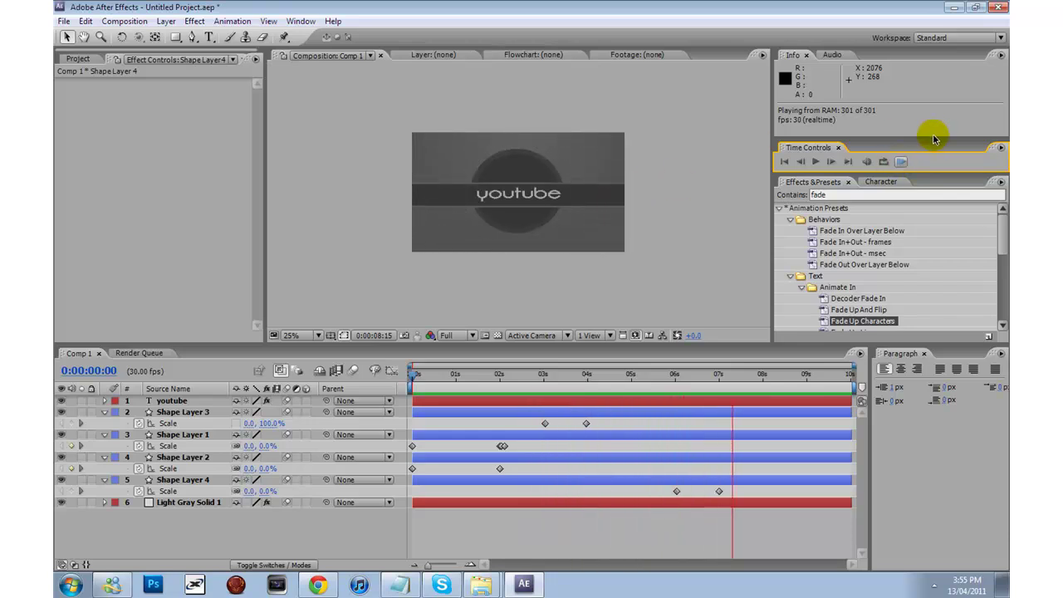
{"action": "left_click_drag", "start_coordinate": [783, 374], "coordinate": [795, 432]}
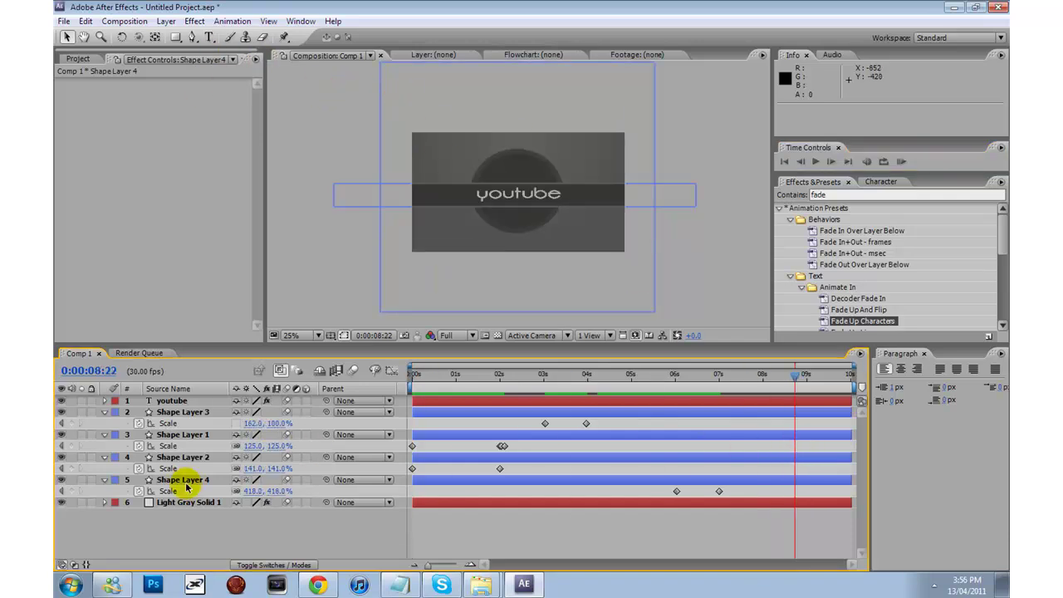
Draw a wide white-filled ellipse across the top of the frame.
{"action": "left_click", "coordinate": [175, 37]}
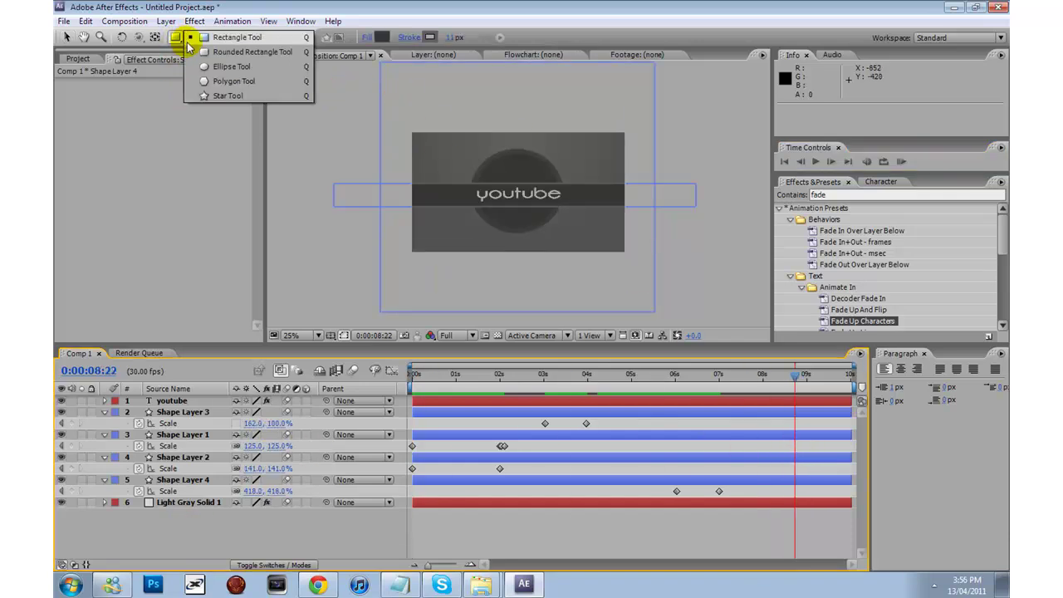
{"action": "left_click", "coordinate": [243, 69]}
{"action": "left_click_drag", "start_coordinate": [366, 79], "coordinate": [700, 186]}
{"action": "left_click", "coordinate": [381, 37]}
{"action": "left_click", "coordinate": [391, 317]}
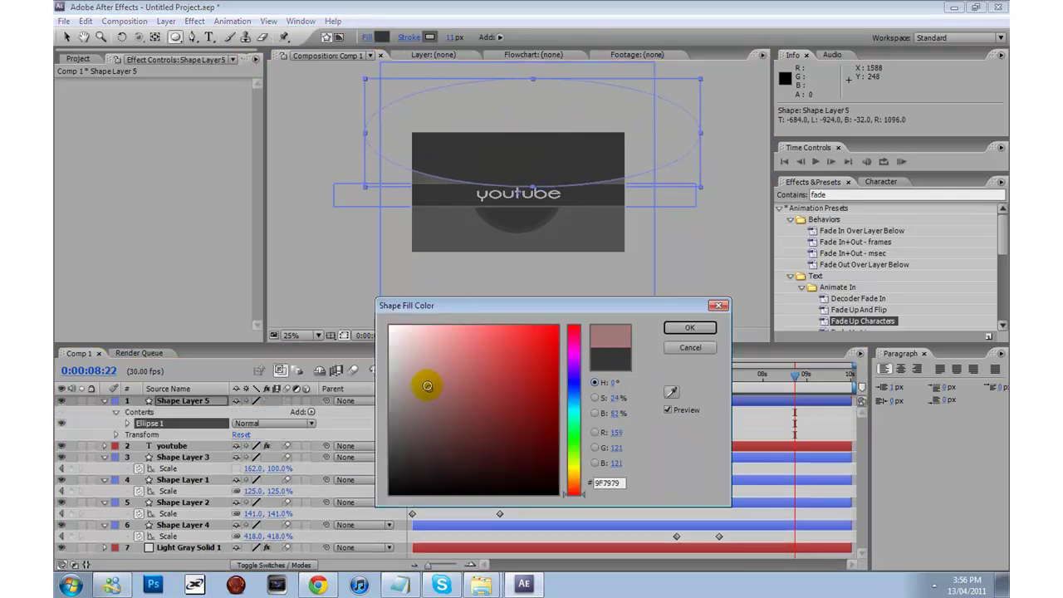
{"action": "left_click", "coordinate": [675, 312]}
Lower the ellipse layer's opacity to about 29%.
{"action": "key", "text": "t"}
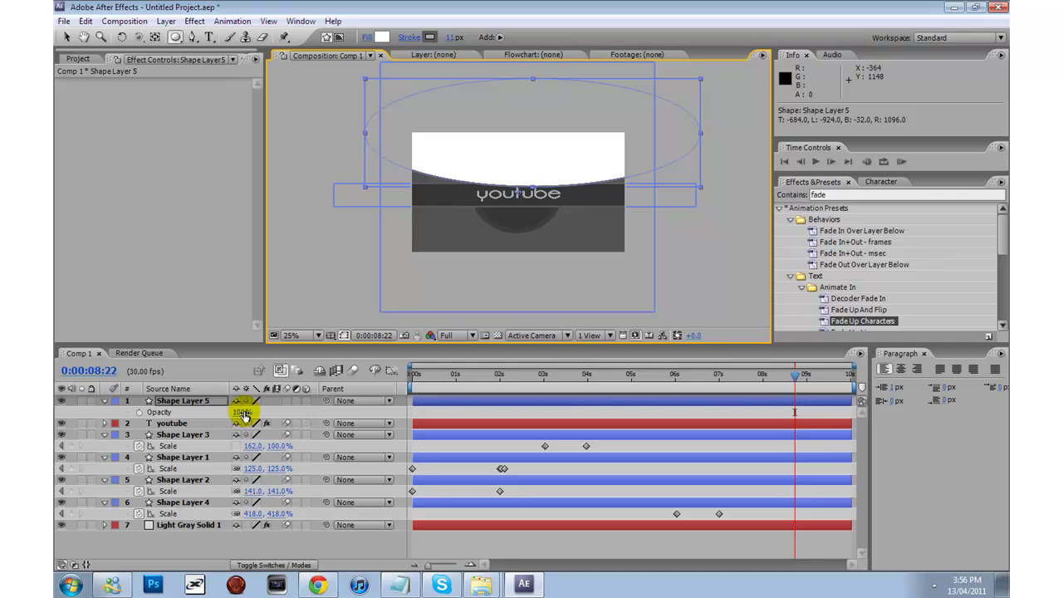
{"action": "left_click_drag", "start_coordinate": [243, 412], "coordinate": [191, 408]}
{"action": "double_click", "coordinate": [332, 199]}
{"action": "scroll", "coordinate": [379, 233], "scroll_direction": "down", "scroll_amount": 1}
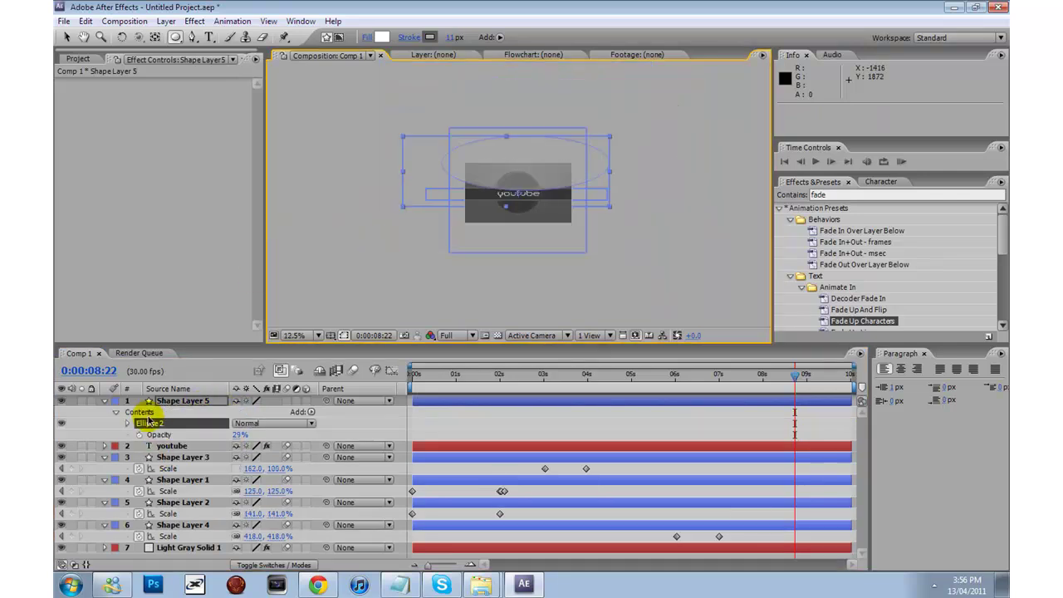
{"action": "left_click", "coordinate": [104, 400]}
{"action": "left_click", "coordinate": [201, 526]}
{"action": "scroll", "coordinate": [404, 199], "scroll_direction": "up", "scroll_amount": 1}
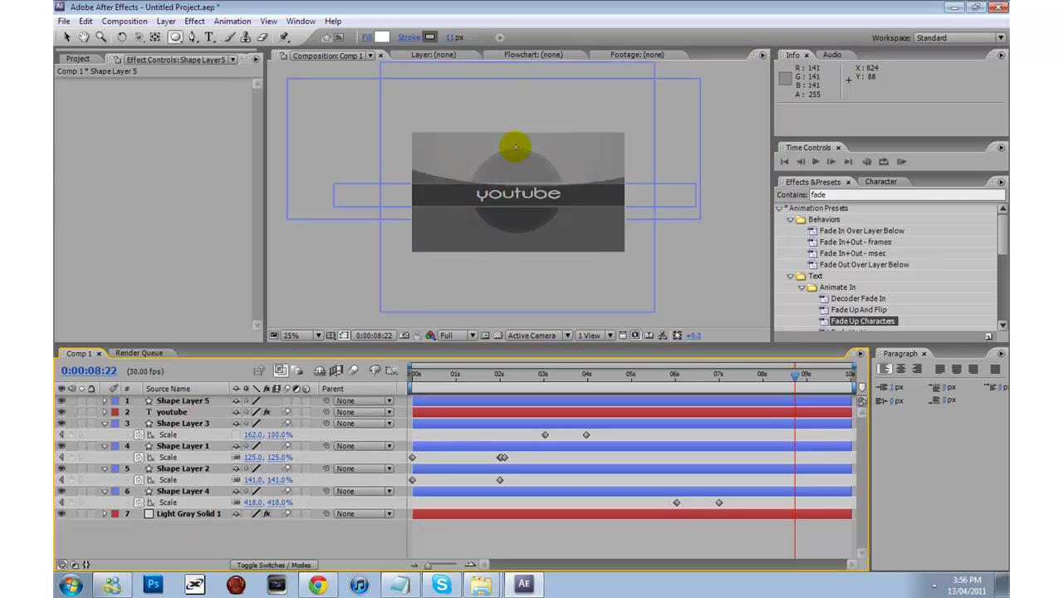
{"action": "scroll", "coordinate": [514, 147], "scroll_direction": "up", "scroll_amount": 1}
{"action": "left_click", "coordinate": [611, 158]}
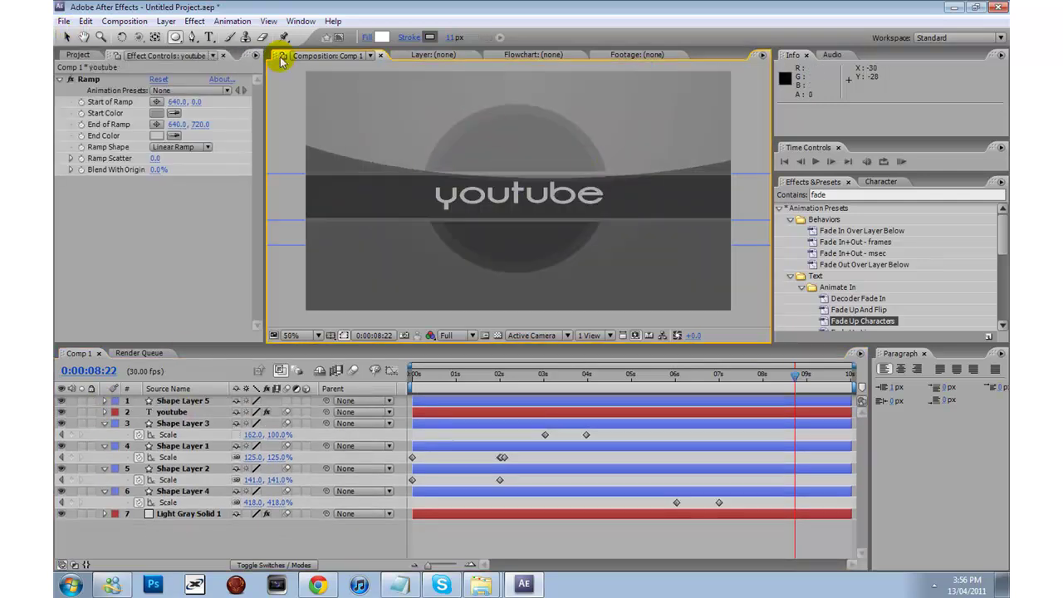
Move Shape Layer 5 up so its lower arc crosses the top of the frame.
{"action": "left_click", "coordinate": [66, 38]}
{"action": "left_click", "coordinate": [183, 401]}
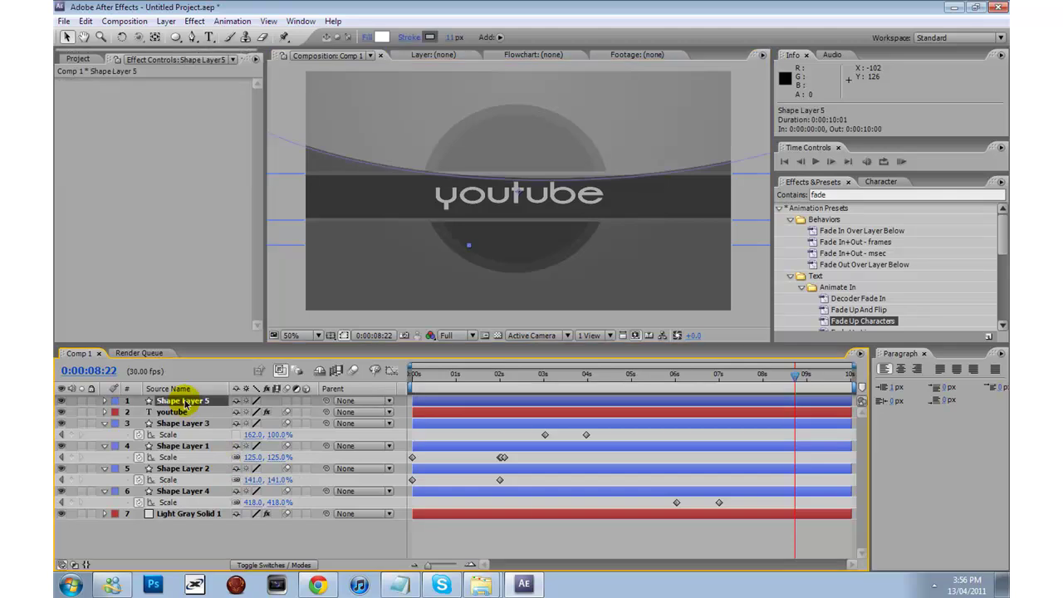
{"action": "left_click_drag", "start_coordinate": [577, 136], "coordinate": [578, 93]}
{"action": "scroll", "coordinate": [623, 166], "scroll_direction": "down", "scroll_amount": 2}
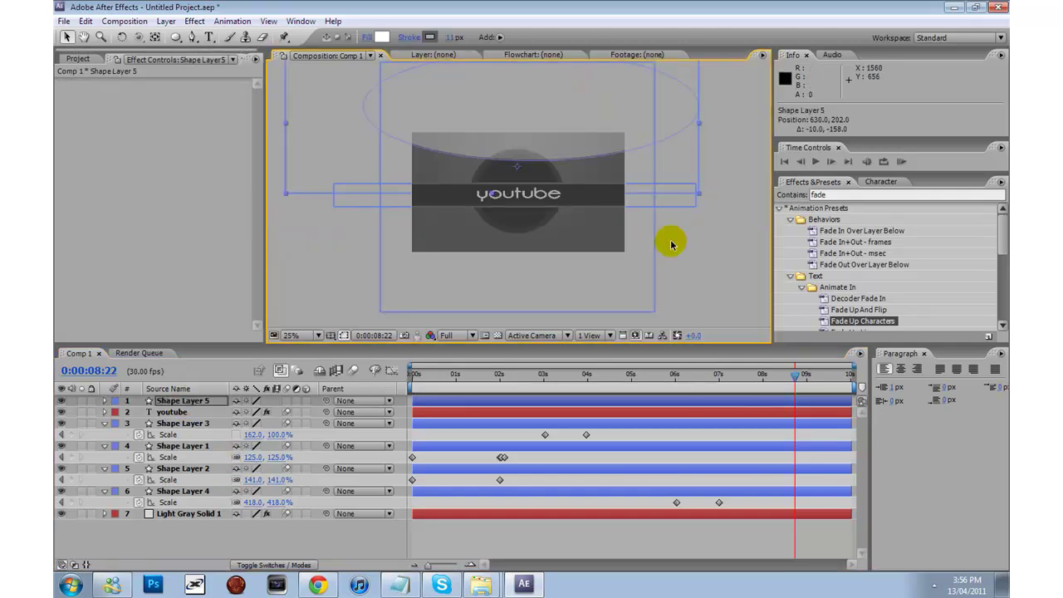
{"action": "left_click", "coordinate": [748, 264]}
{"action": "scroll", "coordinate": [746, 264], "scroll_direction": "down", "scroll_amount": 1}
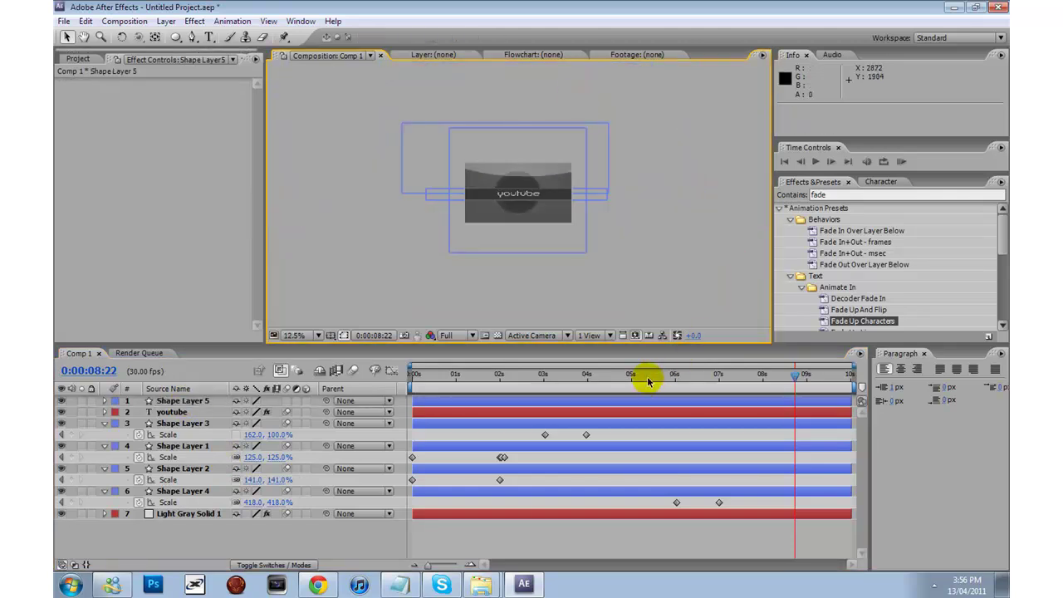
Scrub through the opening to check the soft highlight.
{"action": "left_click_drag", "start_coordinate": [655, 373], "coordinate": [348, 370]}
{"action": "scroll", "coordinate": [498, 190], "scroll_direction": "up", "scroll_amount": 2}
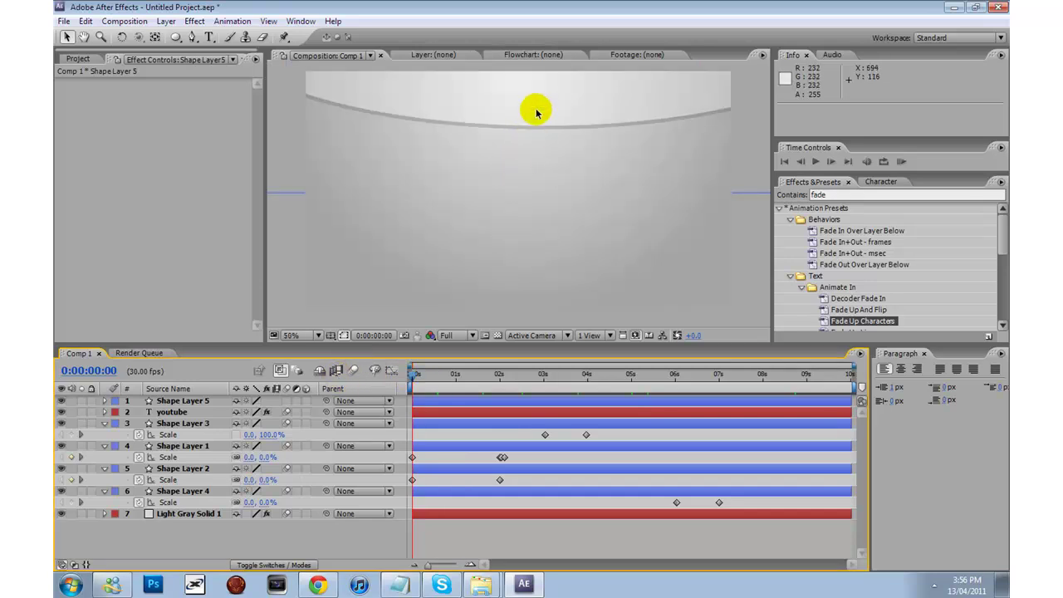
{"action": "left_click", "coordinate": [536, 109]}
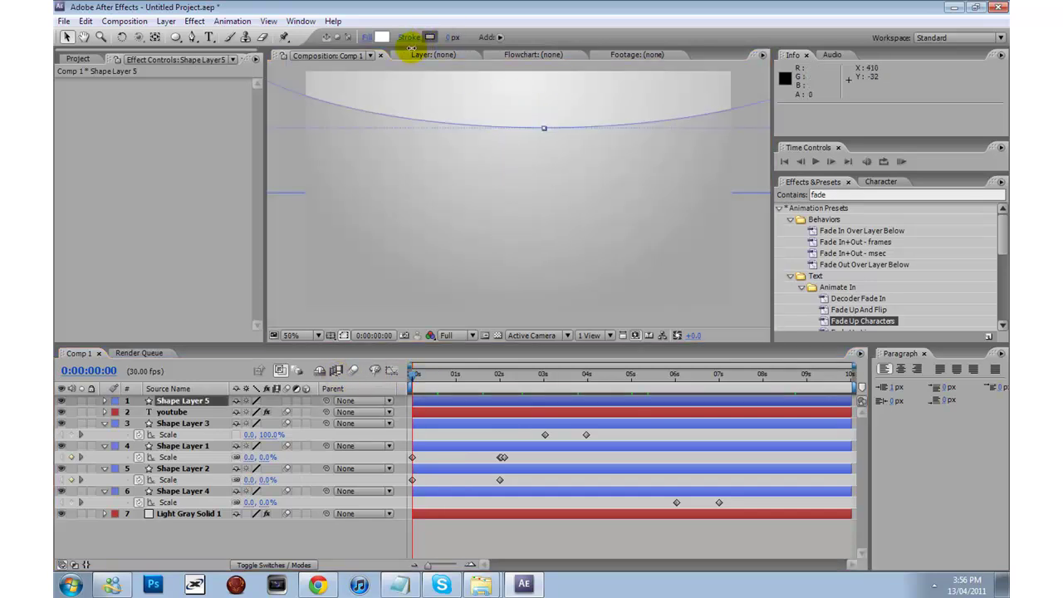
{"action": "scroll", "coordinate": [479, 91], "scroll_direction": "down", "scroll_amount": 1}
{"action": "scroll", "coordinate": [624, 267], "scroll_direction": "down", "scroll_amount": 1}
{"action": "left_click", "coordinate": [625, 267]}
{"action": "left_click_drag", "start_coordinate": [540, 373], "coordinate": [860, 363]}
{"action": "scroll", "coordinate": [673, 288], "scroll_direction": "up", "scroll_amount": 2}
{"action": "scroll", "coordinate": [515, 202], "scroll_direction": "down", "scroll_amount": 2}
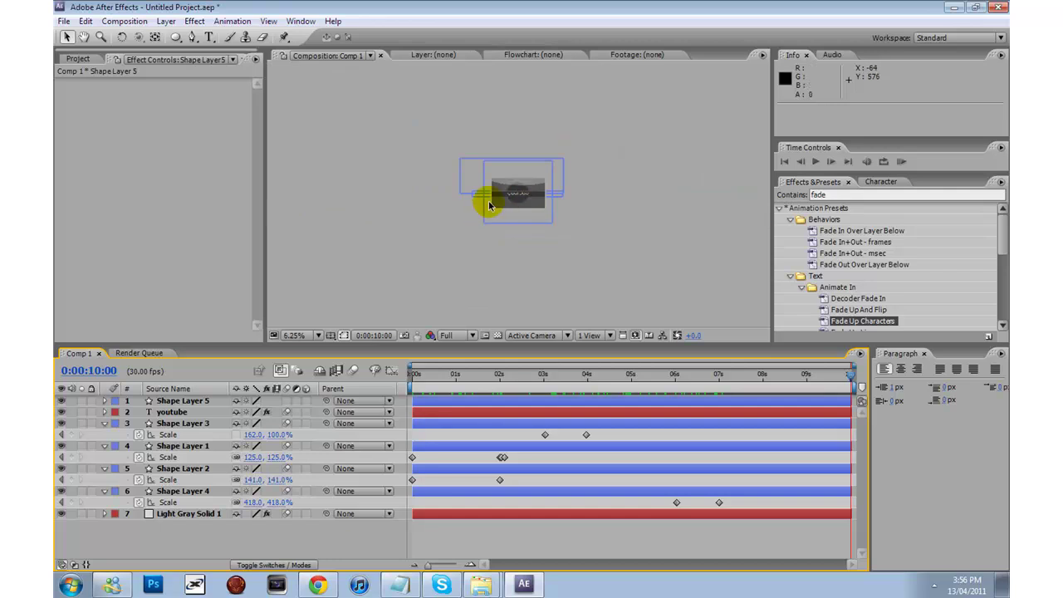
{"action": "scroll", "coordinate": [491, 193], "scroll_direction": "up", "scroll_amount": 1}
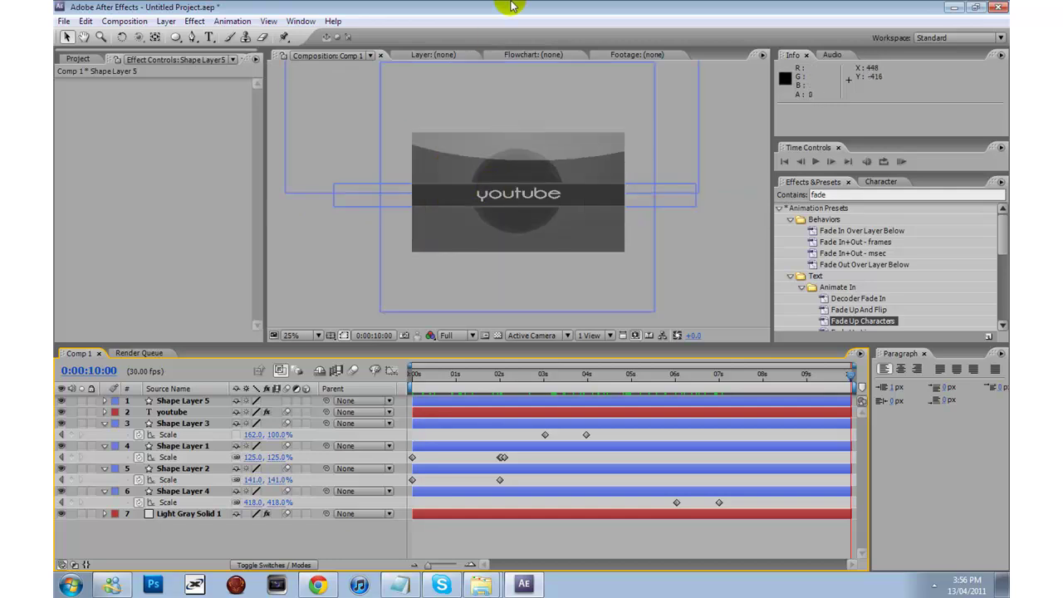
Start a new dark grey solid layer, then cancel it.
{"action": "right_click", "coordinate": [212, 521]}
{"action": "mouse_move", "coordinate": [245, 501]}
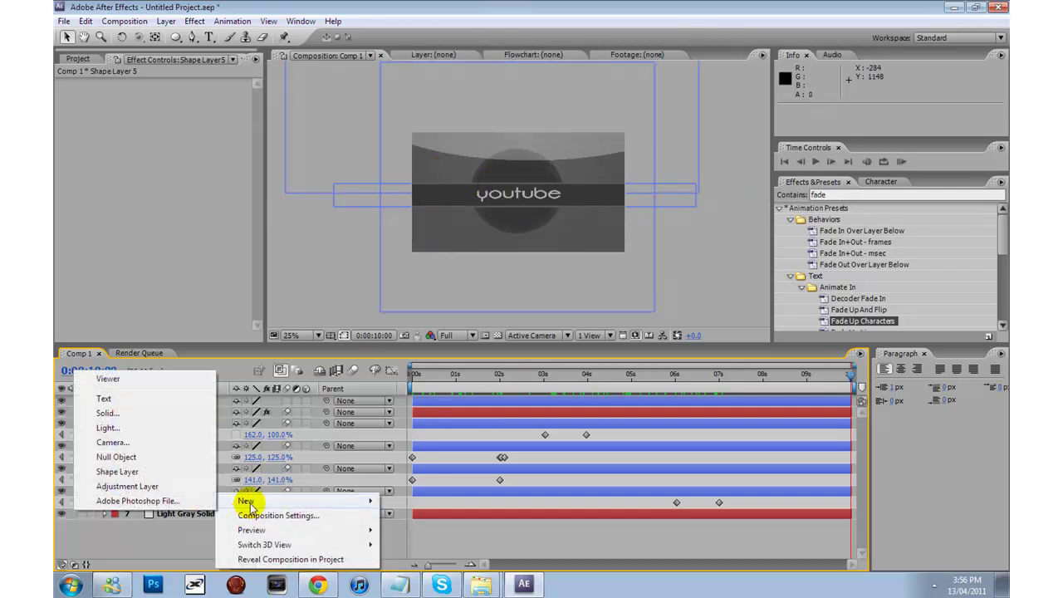
{"action": "left_click", "coordinate": [129, 420]}
{"action": "left_click", "coordinate": [419, 427]}
{"action": "left_click", "coordinate": [394, 456]}
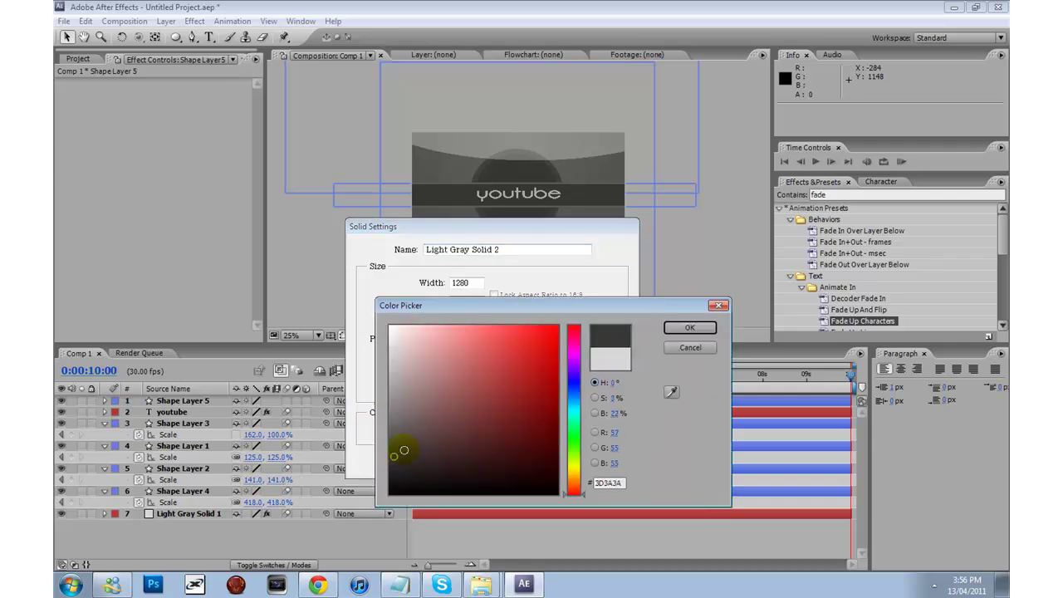
{"action": "left_click", "coordinate": [690, 347]}
{"action": "left_click", "coordinate": [609, 458]}
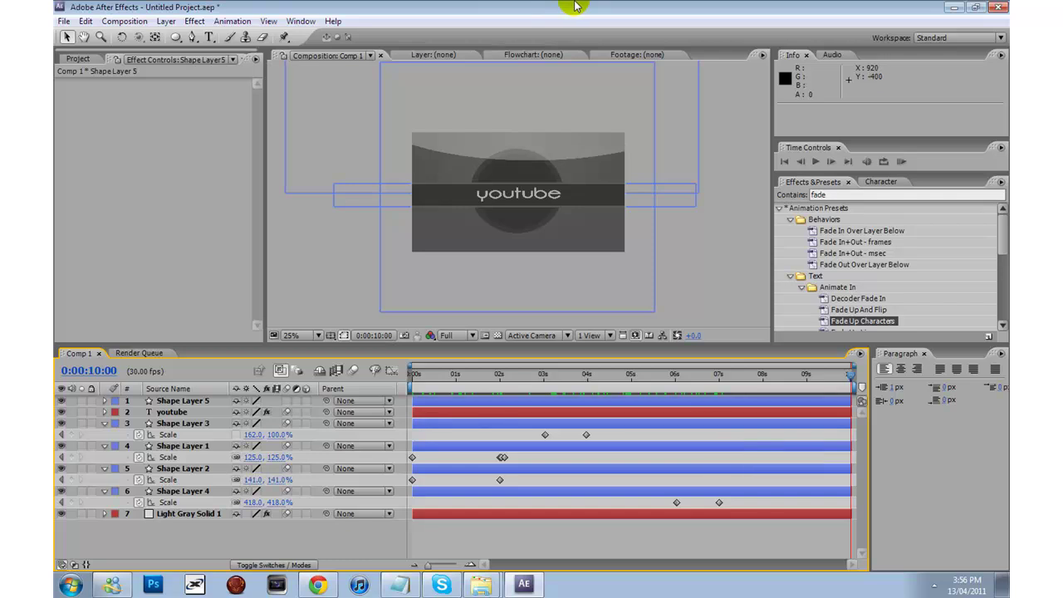
Create a new black solid layer, Black Solid 1.
{"action": "right_click", "coordinate": [257, 495]}
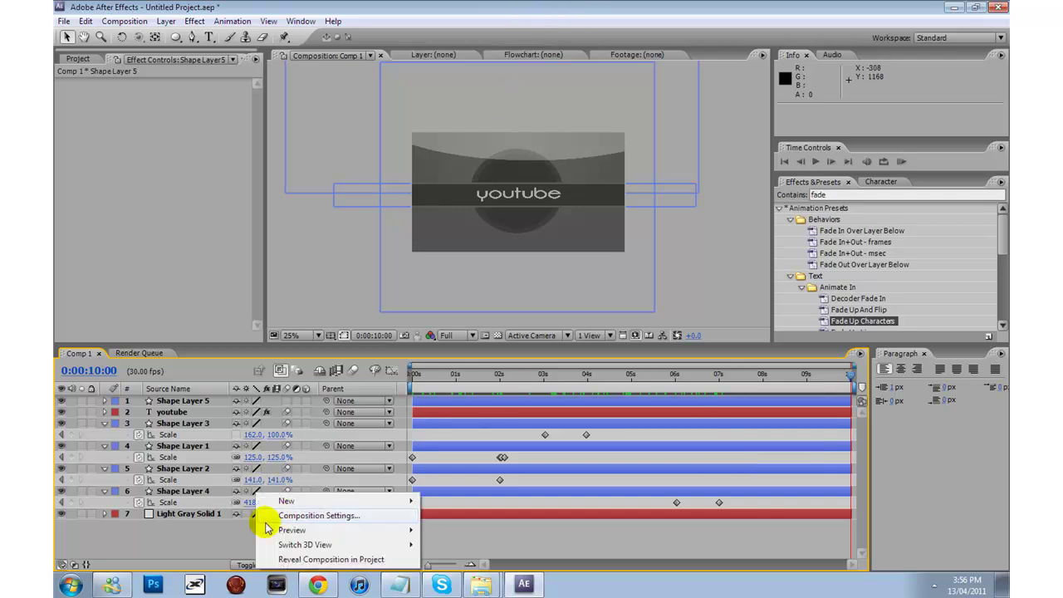
{"action": "mouse_move", "coordinate": [284, 506]}
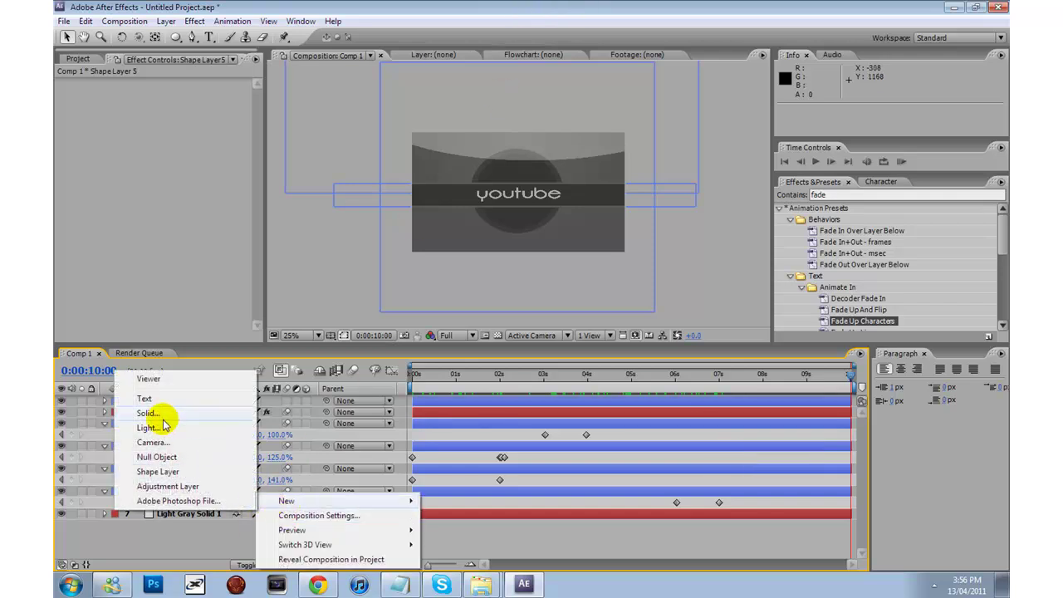
{"action": "left_click", "coordinate": [149, 412]}
{"action": "left_click", "coordinate": [413, 434]}
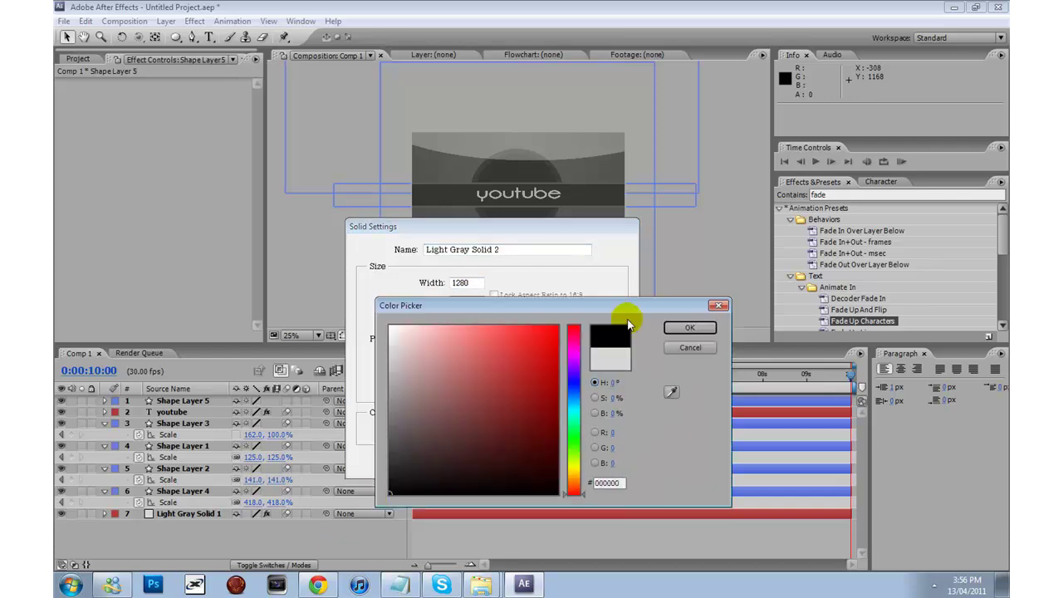
{"action": "left_click", "coordinate": [689, 327]}
{"action": "left_click", "coordinate": [535, 454]}
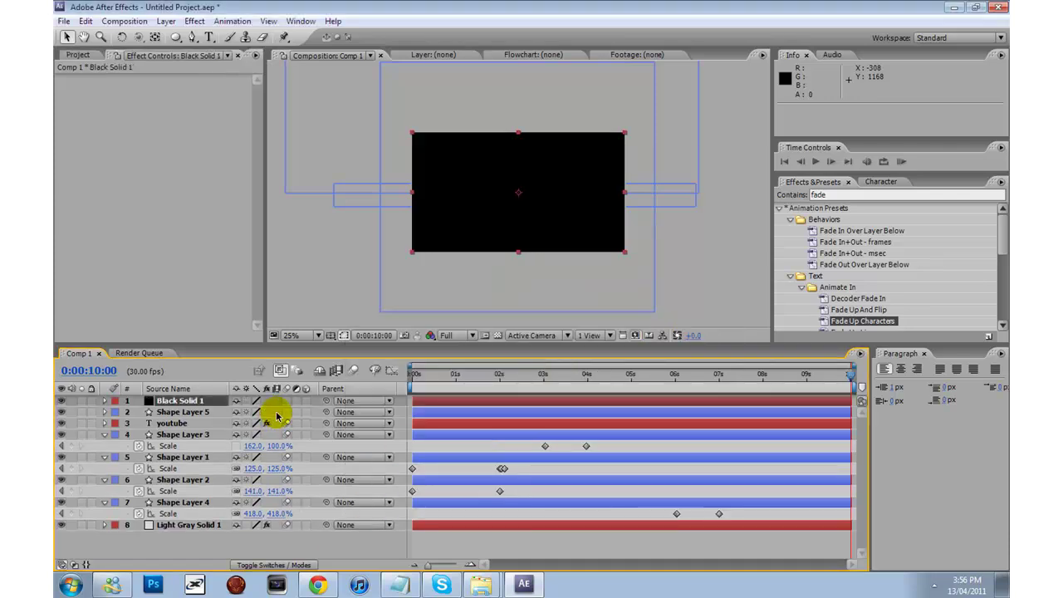
Keyframe Black Solid 1's opacity at 0% near 7:23.
{"action": "key", "text": "t"}
{"action": "left_click_drag", "start_coordinate": [446, 377], "coordinate": [713, 380]}
{"action": "left_click_drag", "start_coordinate": [240, 417], "coordinate": [174, 417]}
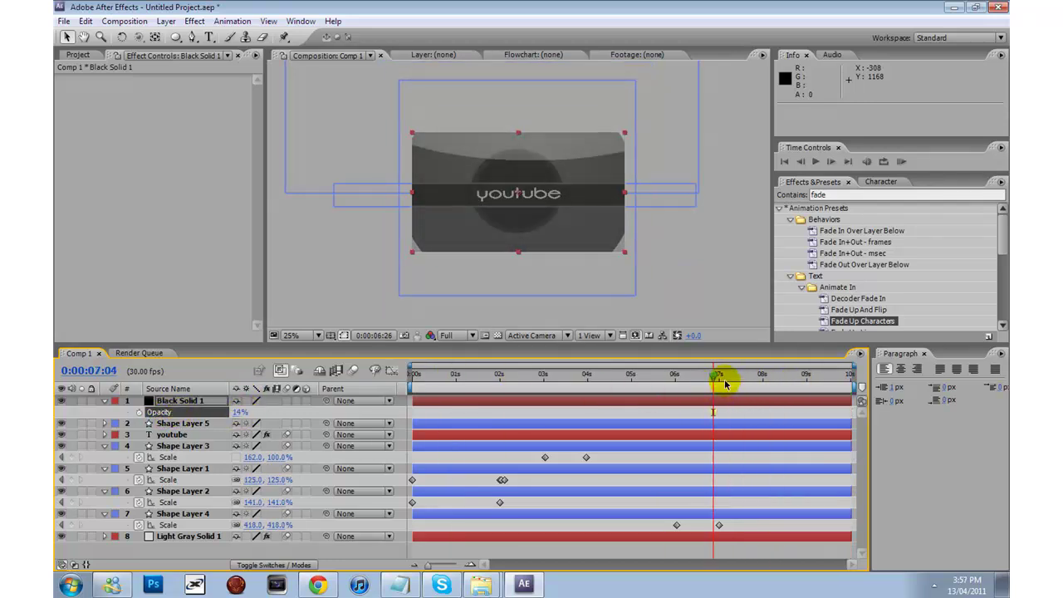
{"action": "left_click_drag", "start_coordinate": [725, 383], "coordinate": [753, 383]}
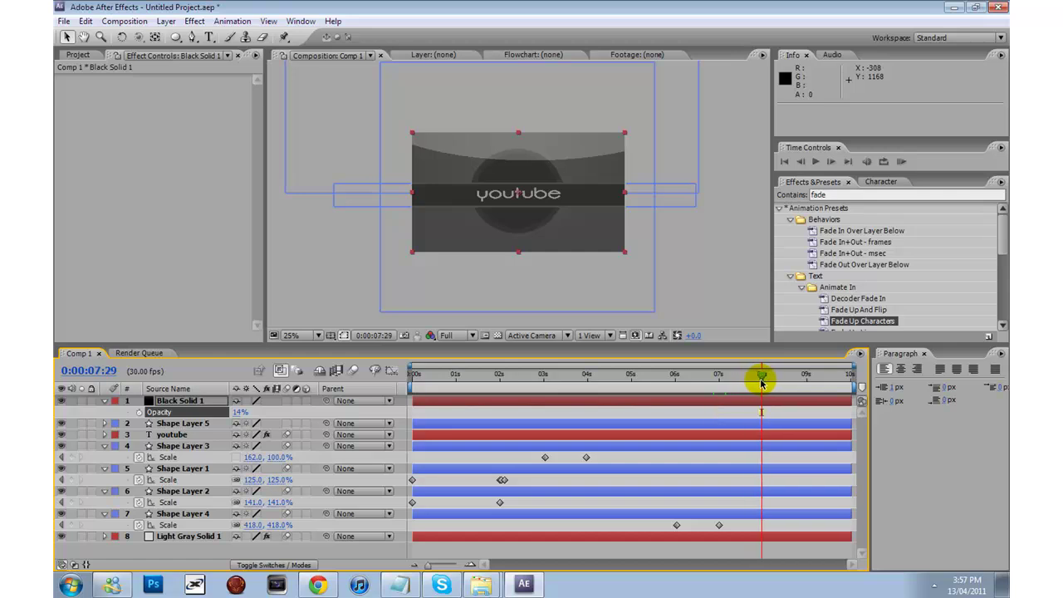
{"action": "left_click", "coordinate": [172, 413]}
{"action": "left_click_drag", "start_coordinate": [239, 417], "coordinate": [192, 411]}
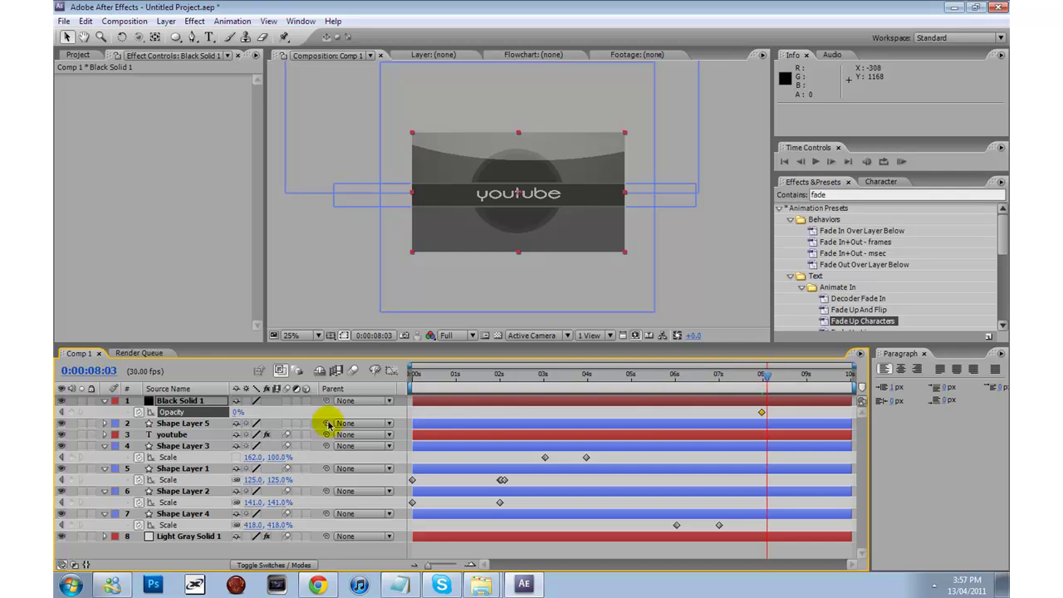
Raise Black Solid 1's opacity to 40% a few frames later.
{"action": "left_click_drag", "start_coordinate": [237, 417], "coordinate": [287, 417]}
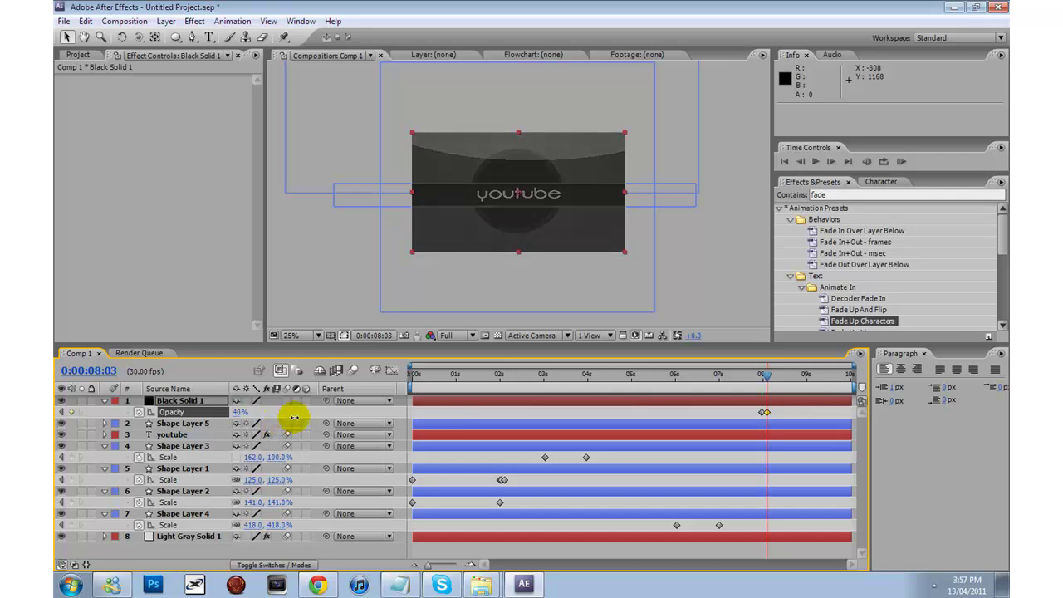
{"action": "left_click", "coordinate": [239, 411]}
{"action": "type", "text": "40"}
{"action": "left_click", "coordinate": [116, 112]}
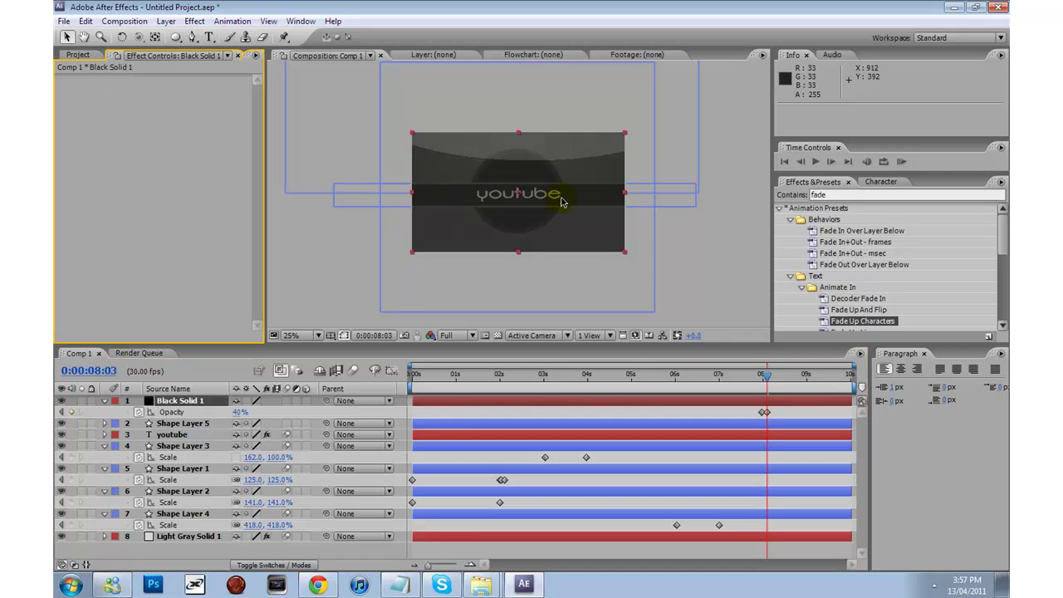
{"action": "scroll", "coordinate": [562, 199], "scroll_direction": "up", "scroll_amount": 2}
Add the channel's YouTube URL as text over the logo and centre it on the dark bar.
{"action": "left_click", "coordinate": [209, 37]}
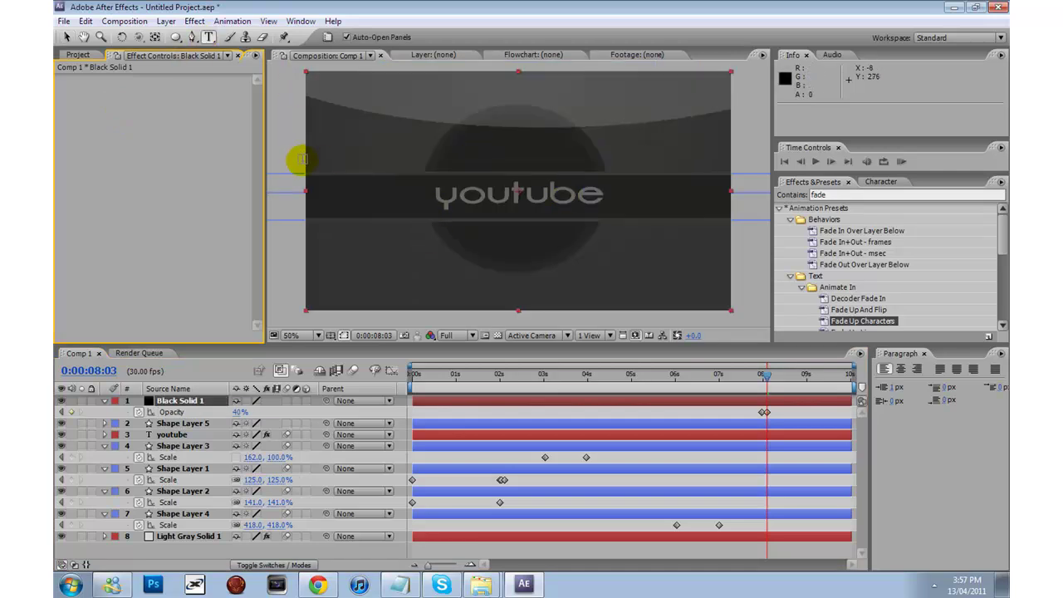
{"action": "left_click_drag", "start_coordinate": [332, 176], "coordinate": [688, 207]}
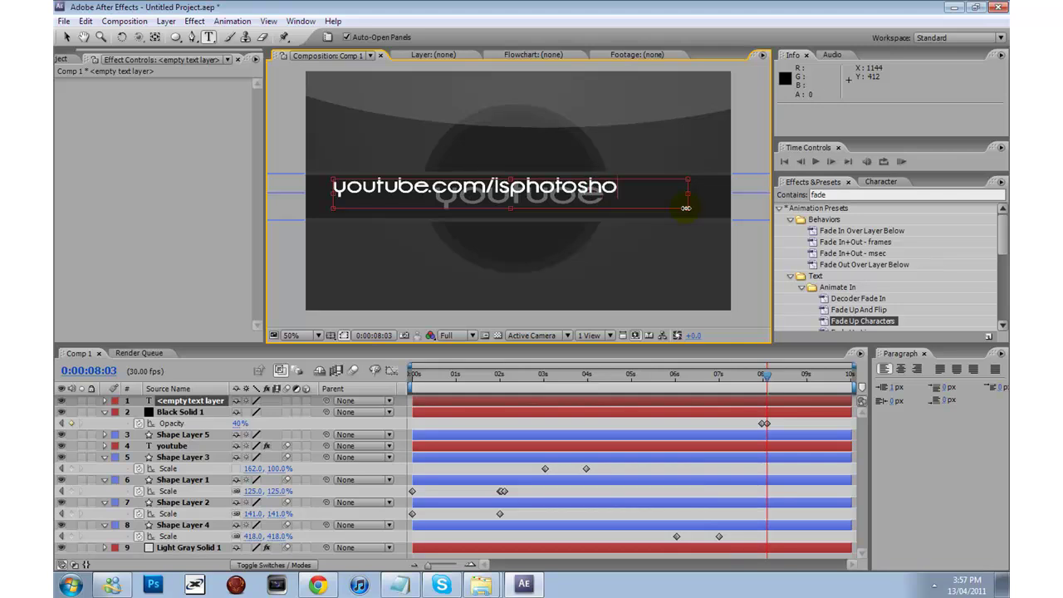
{"action": "left_click", "coordinate": [66, 36]}
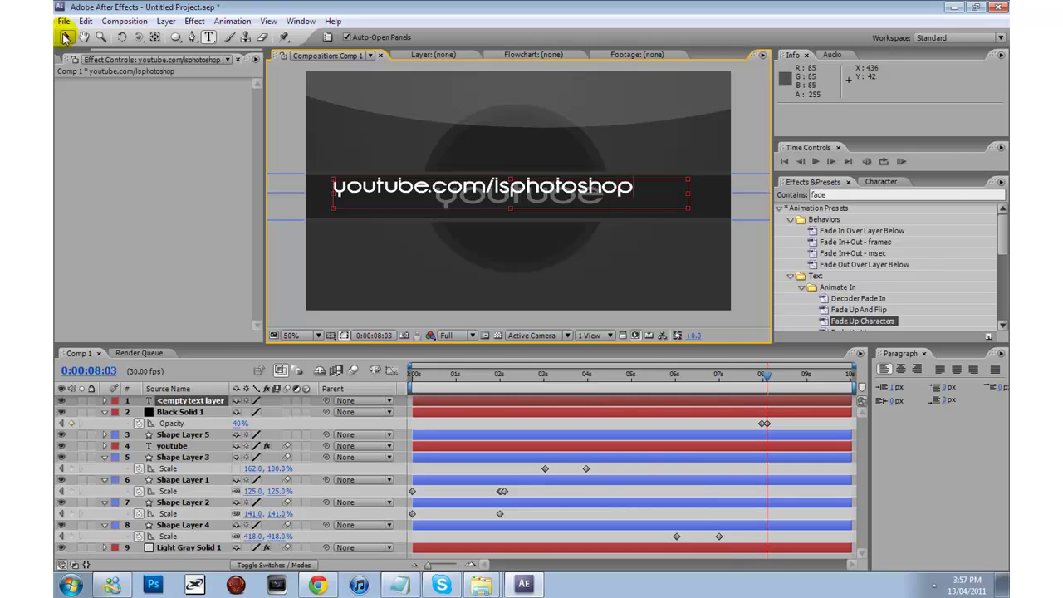
{"action": "left_click_drag", "start_coordinate": [568, 189], "coordinate": [596, 196]}
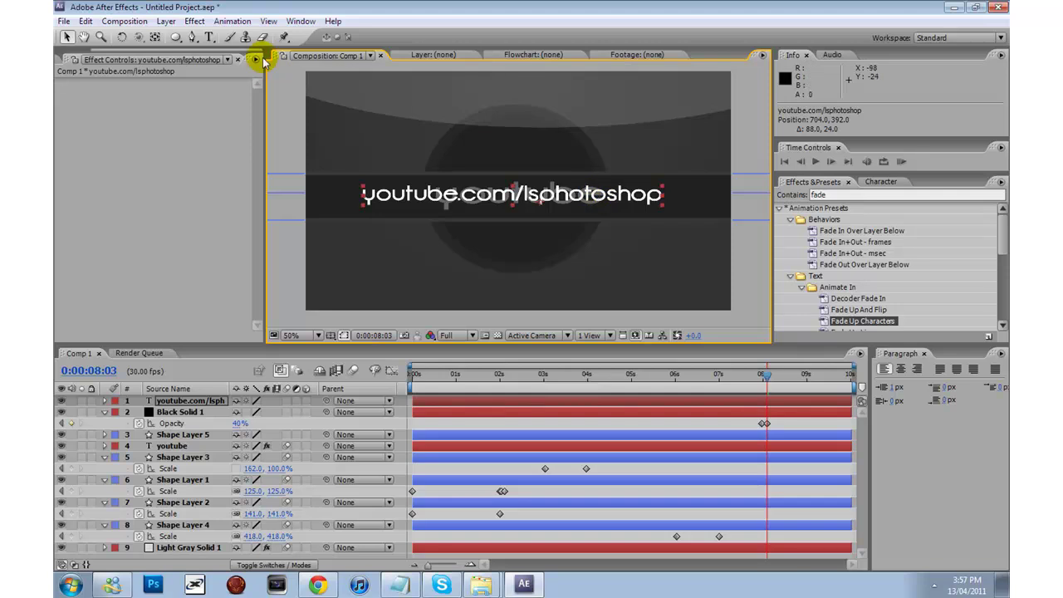
{"action": "left_click", "coordinate": [209, 36]}
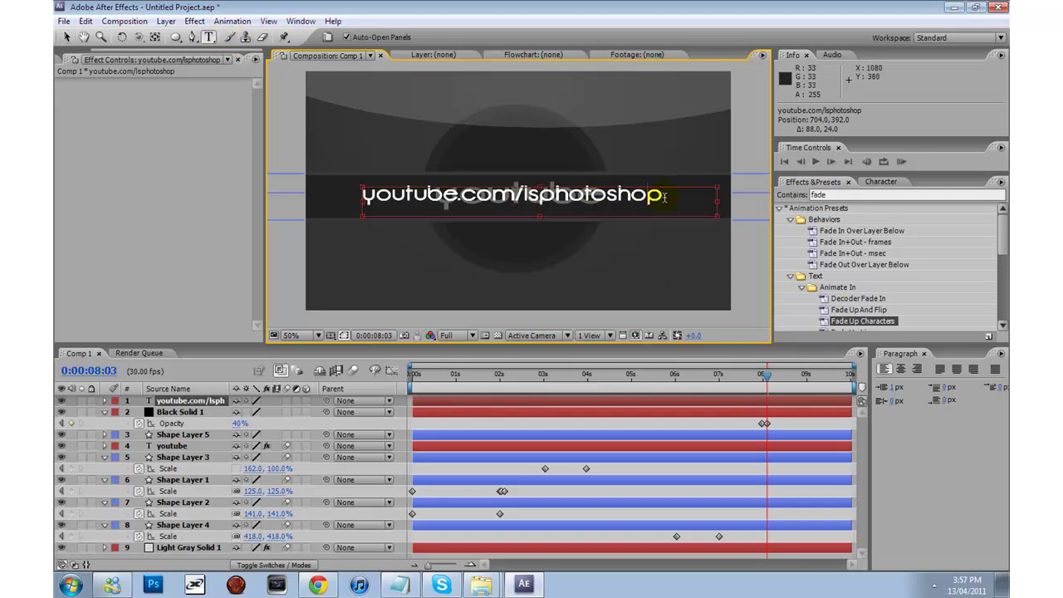
Set Black Solid 1's opacity to 60%.
{"action": "left_click_drag", "start_coordinate": [664, 197], "coordinate": [537, 208]}
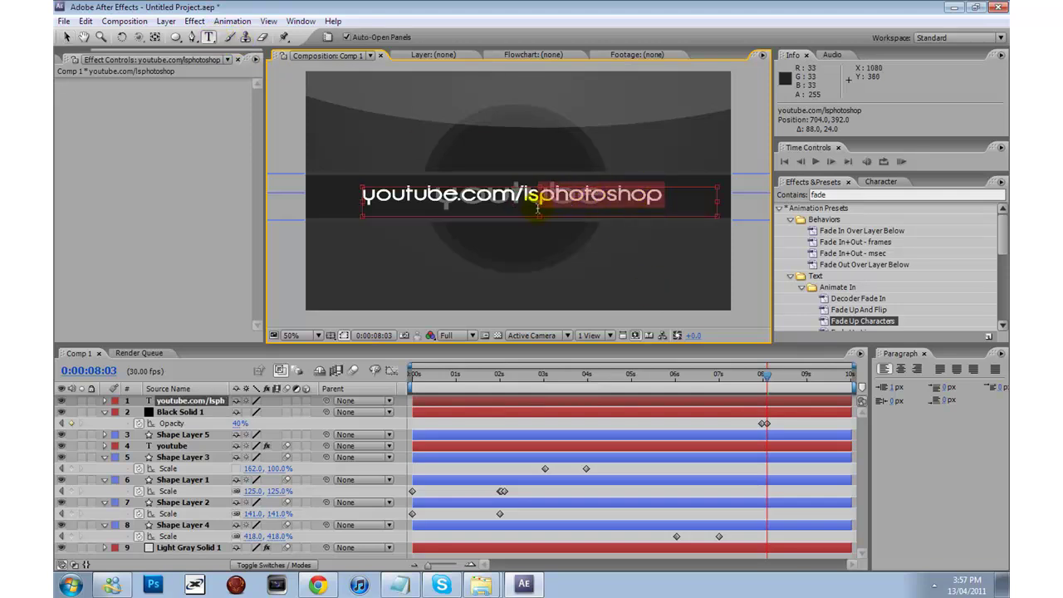
{"action": "left_click", "coordinate": [239, 422]}
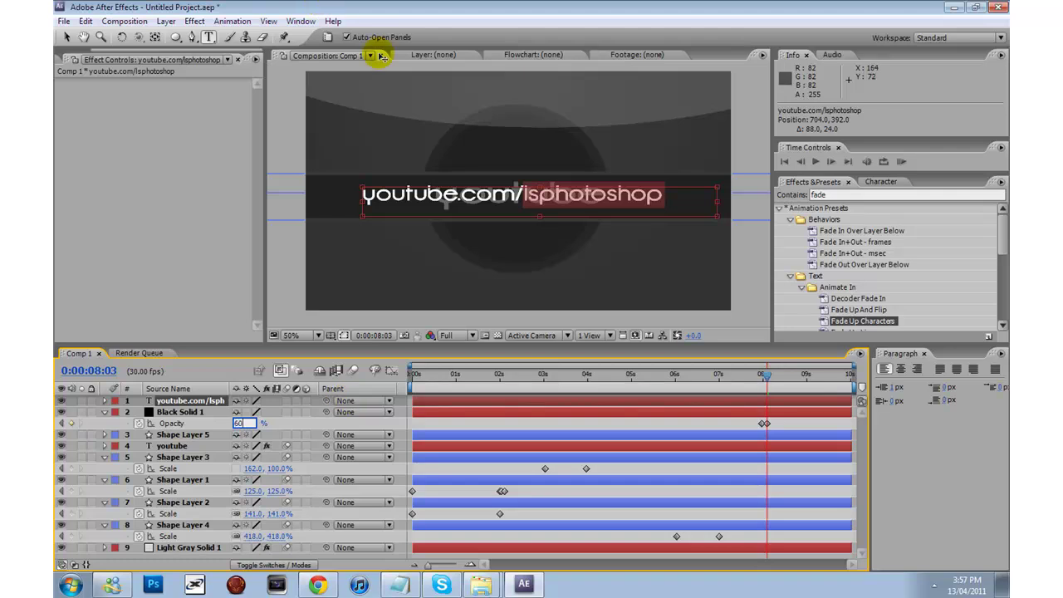
{"action": "type", "text": "60"}
{"action": "left_click", "coordinate": [213, 218]}
{"action": "scroll", "coordinate": [583, 183], "scroll_direction": "down", "scroll_amount": 1}
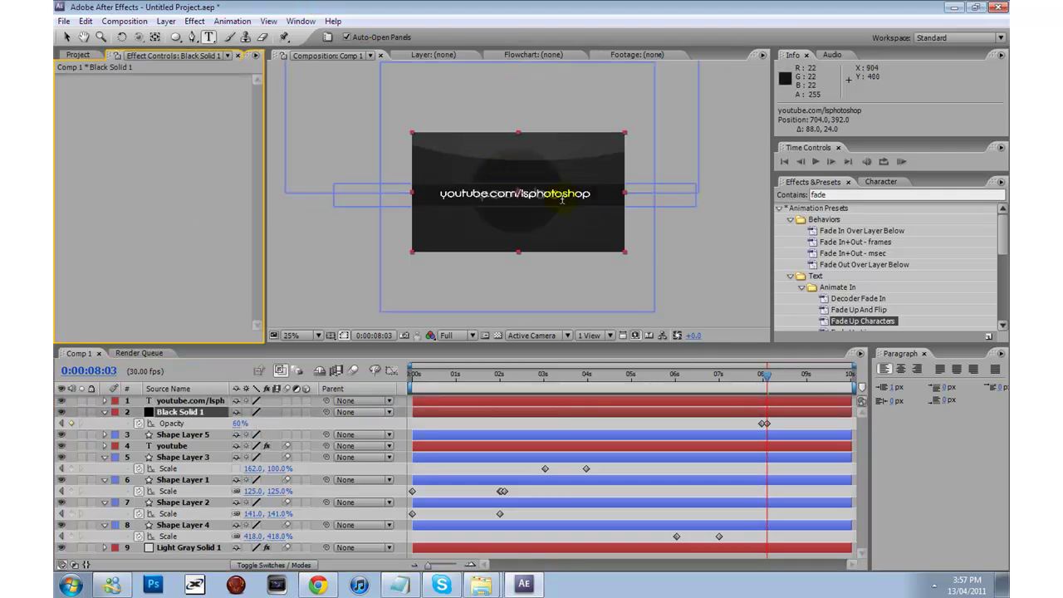
{"action": "scroll", "coordinate": [562, 200], "scroll_direction": "up", "scroll_amount": 4}
Colour the 'lsphotoshop' letters of the URL cyan.
{"action": "left_click", "coordinate": [570, 199]}
{"action": "scroll", "coordinate": [573, 199], "scroll_direction": "down", "scroll_amount": 2}
{"action": "left_click_drag", "start_coordinate": [664, 200], "coordinate": [528, 207]}
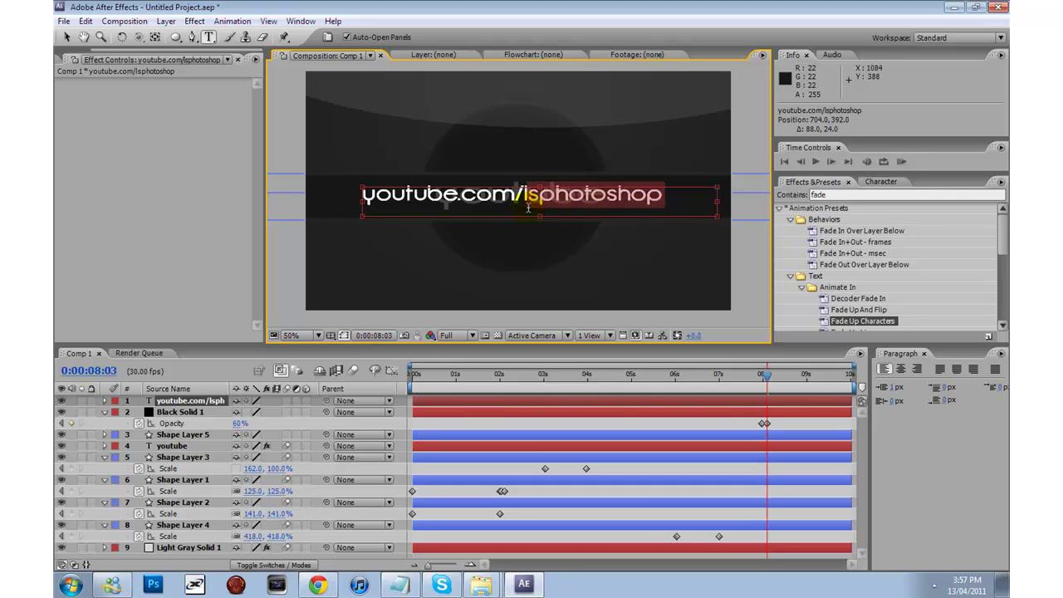
{"action": "left_click", "coordinate": [883, 181]}
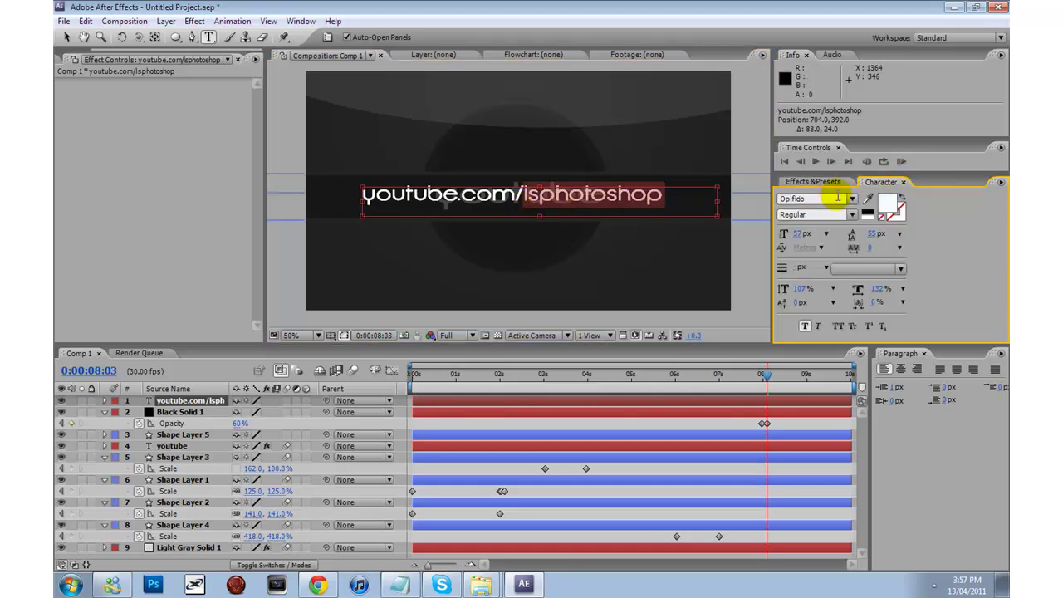
{"action": "left_click", "coordinate": [885, 204]}
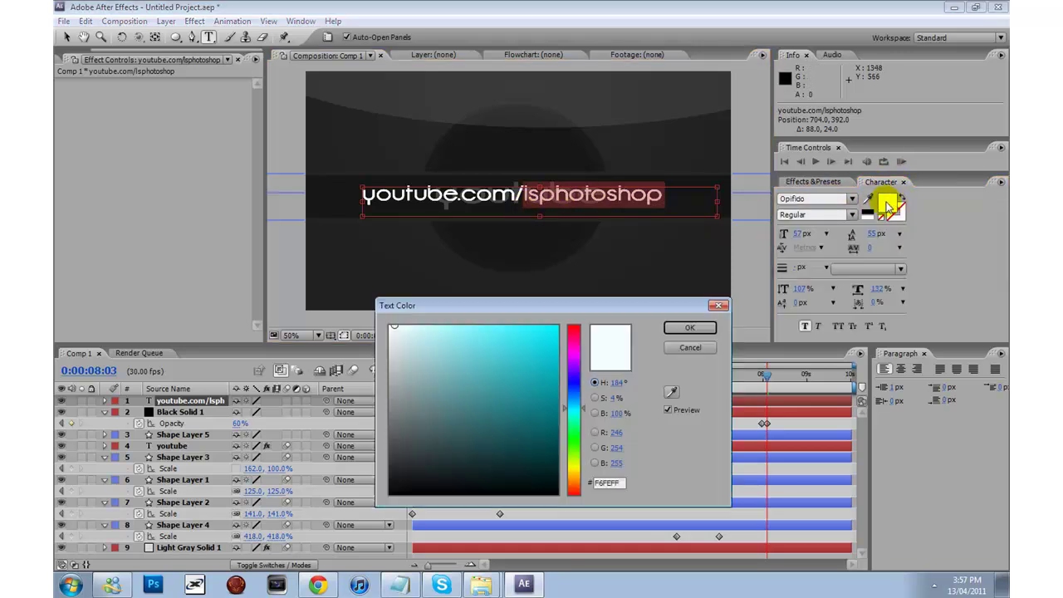
{"action": "left_click_drag", "start_coordinate": [500, 360], "coordinate": [607, 337]}
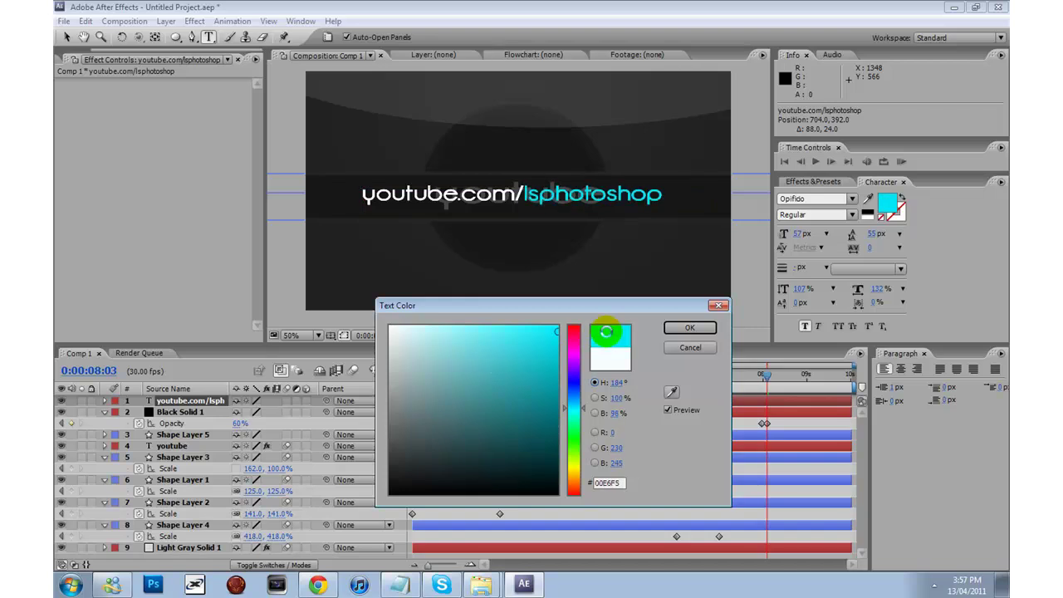
{"action": "left_click", "coordinate": [706, 329]}
Nudge the URL text slightly right and review the animation.
{"action": "left_click", "coordinate": [66, 36]}
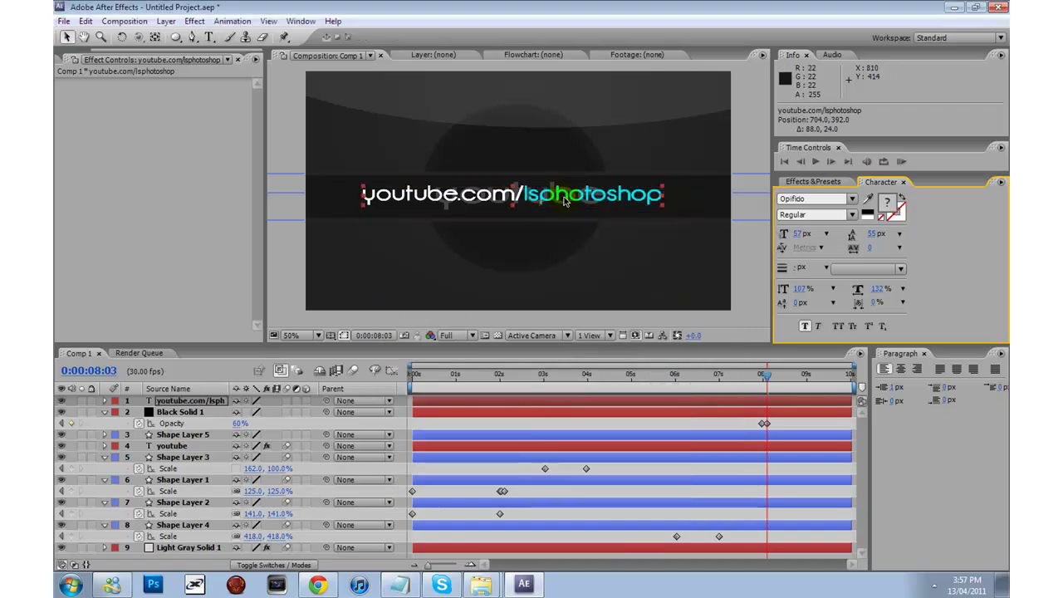
{"action": "left_click_drag", "start_coordinate": [595, 202], "coordinate": [610, 202]}
{"action": "key", "text": "comma"}
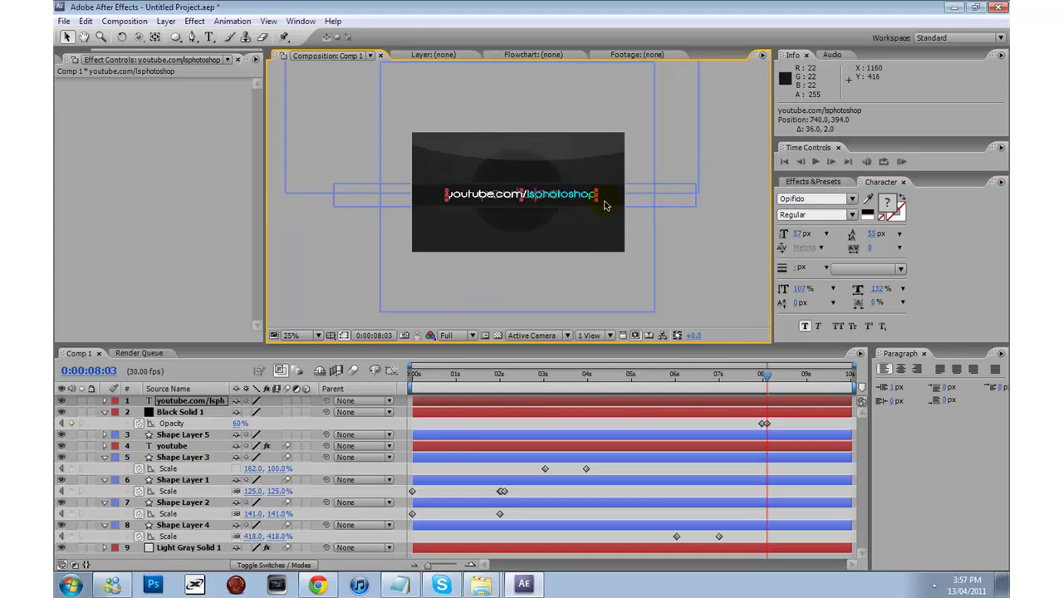
{"action": "left_click", "coordinate": [714, 243]}
{"action": "key", "text": "period"}
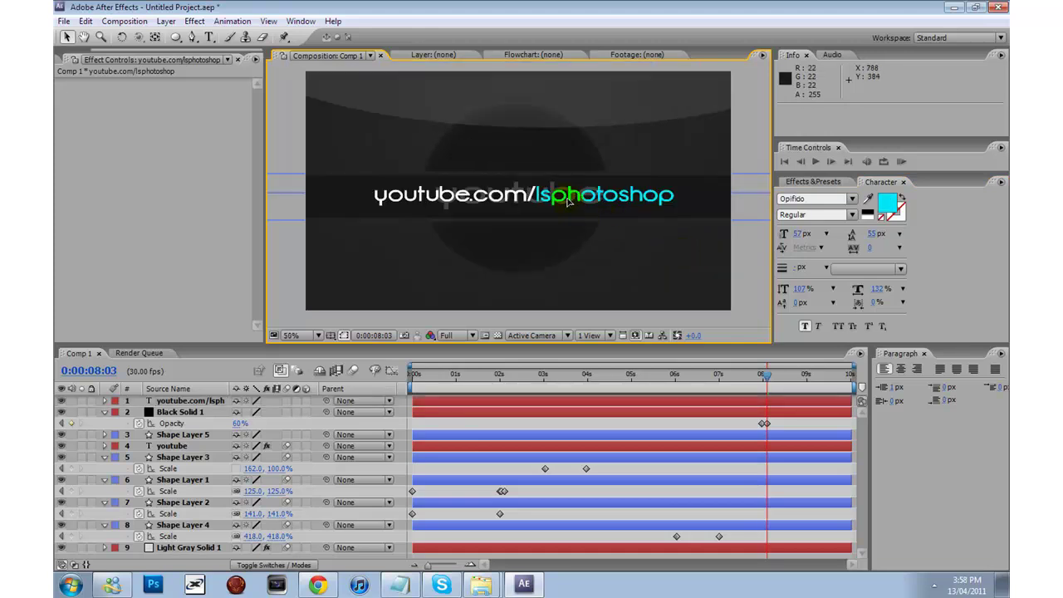
{"action": "left_click", "coordinate": [568, 201]}
{"action": "left_click_drag", "start_coordinate": [767, 375], "coordinate": [508, 375]}
{"action": "left_click", "coordinate": [814, 162]}
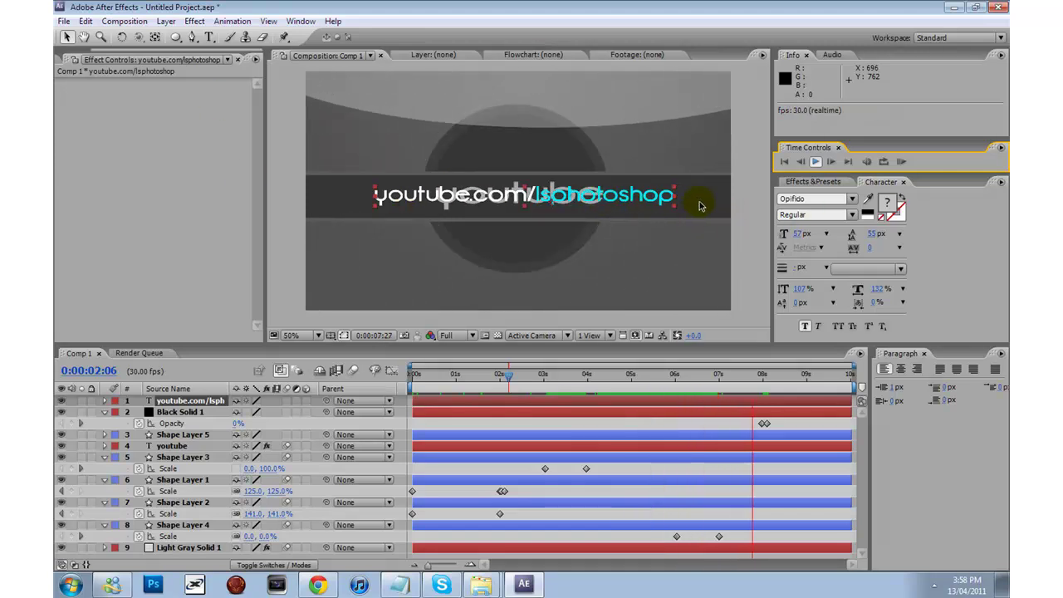
{"action": "left_click", "coordinate": [799, 161]}
{"action": "left_click", "coordinate": [813, 162]}
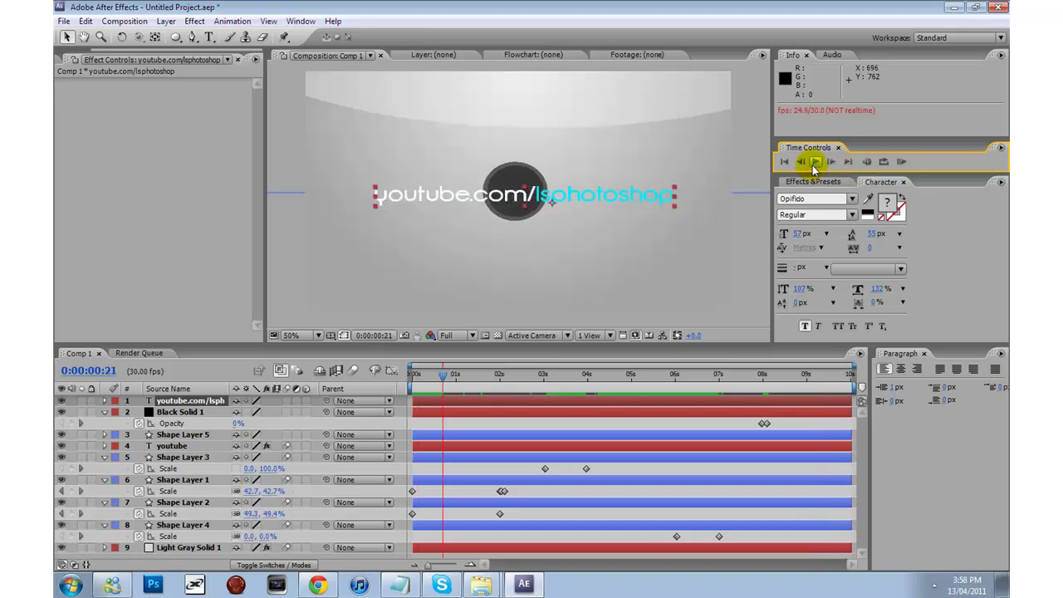
{"action": "left_click", "coordinate": [904, 163]}
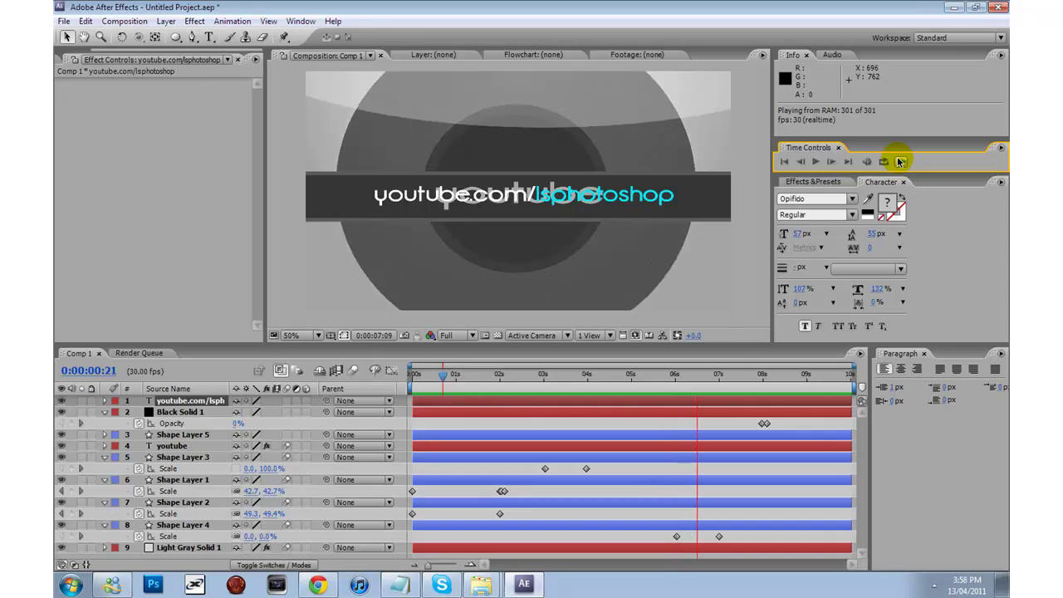
Move Shape Layer 1 and 2's Scale keyframes earlier to about 1 second.
{"action": "left_click", "coordinate": [813, 161]}
{"action": "left_click", "coordinate": [175, 480]}
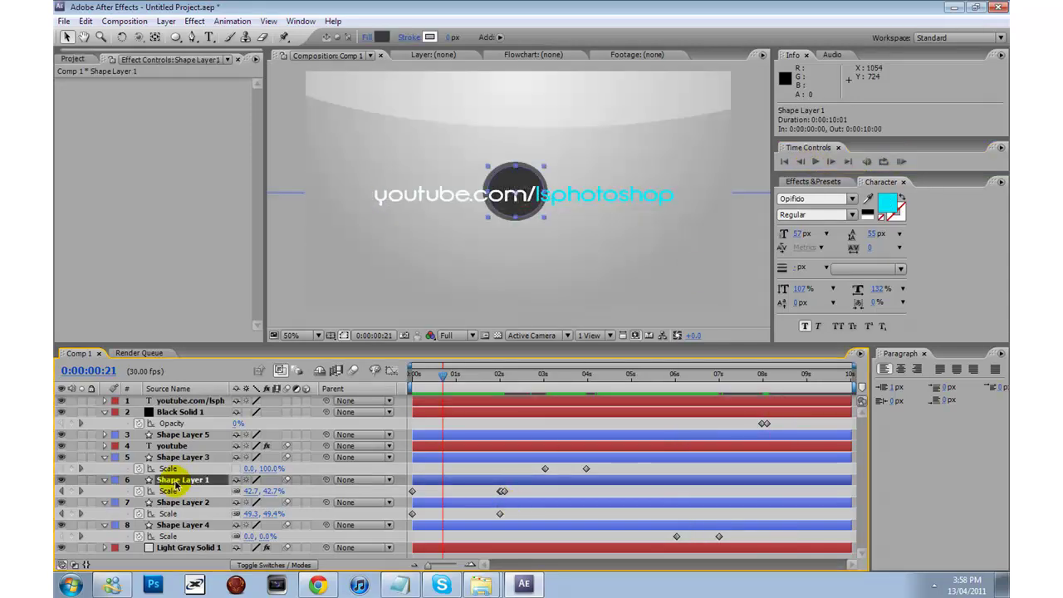
{"action": "left_click", "coordinate": [200, 506], "text": "ctrl"}
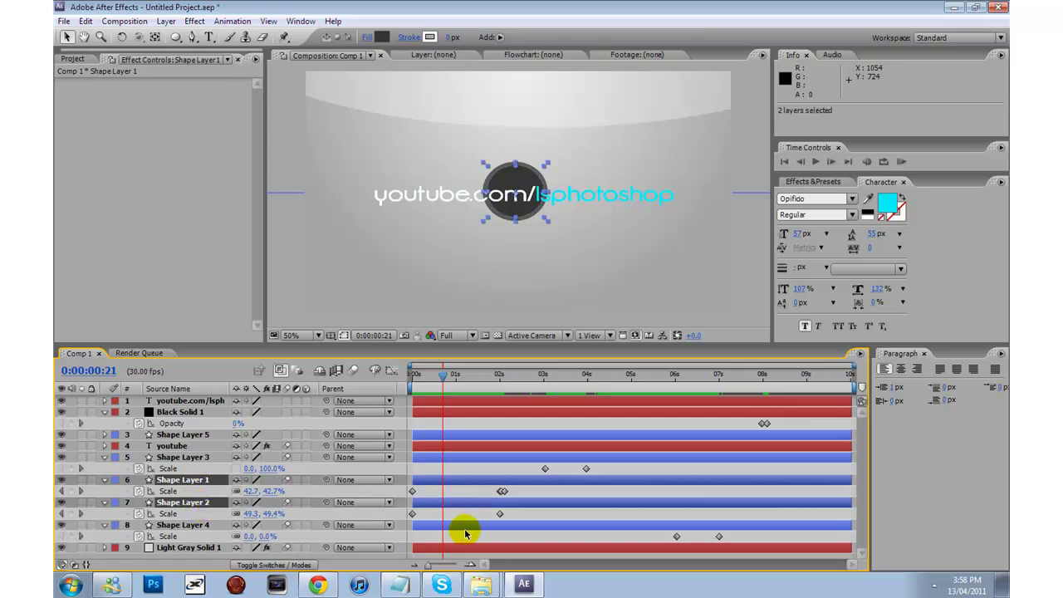
{"action": "left_click", "coordinate": [503, 492]}
{"action": "left_click", "coordinate": [496, 511], "text": "shift"}
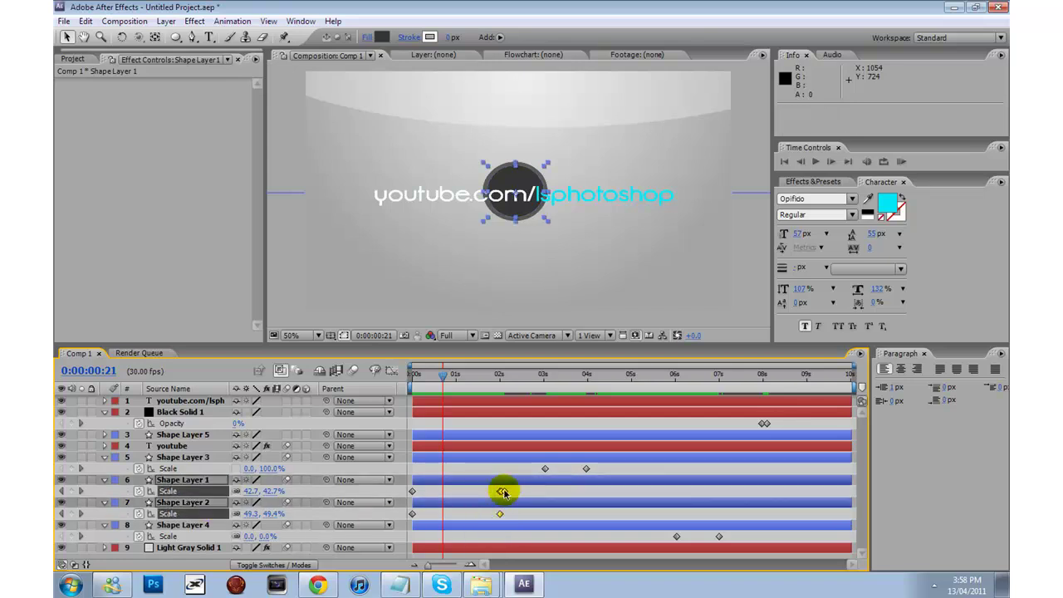
{"action": "left_click_drag", "start_coordinate": [501, 495], "coordinate": [467, 499]}
{"action": "left_click_drag", "start_coordinate": [444, 379], "coordinate": [486, 426]}
Shift Shape Layer 3's Scale keyframes earlier, to roughly 2s and 3:01.
{"action": "left_click_drag", "start_coordinate": [603, 469], "coordinate": [545, 469]}
{"action": "left_click_drag", "start_coordinate": [495, 379], "coordinate": [450, 427]}
{"action": "left_click_drag", "start_coordinate": [515, 426], "coordinate": [731, 455]}
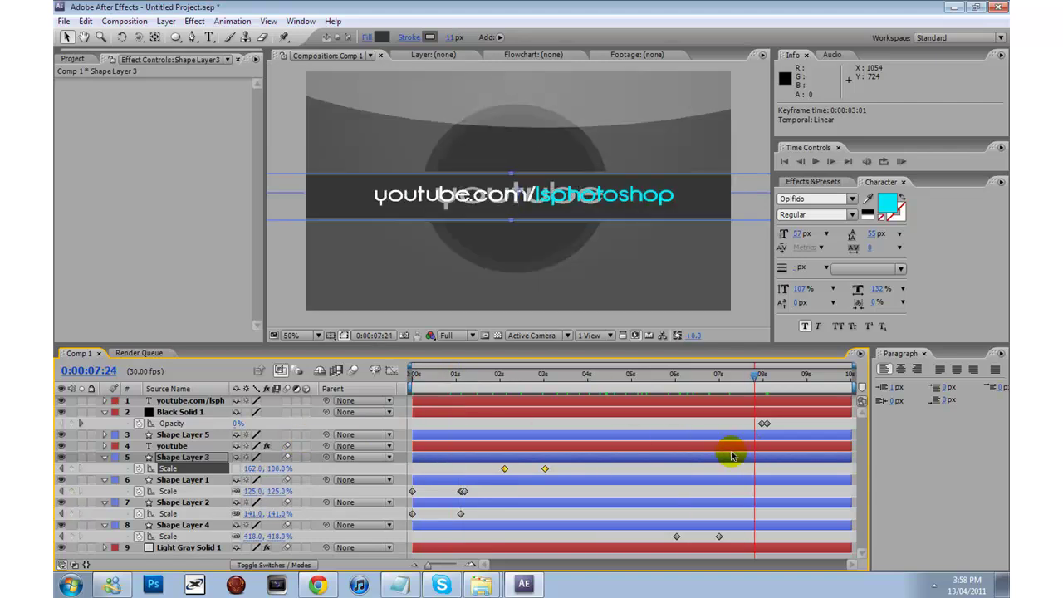
{"action": "left_click", "coordinate": [180, 403]}
{"action": "mouse_move", "coordinate": [756, 383]}
{"action": "left_mouse_down"}
{"action": "mouse_move", "coordinate": [789, 382]}
{"action": "mouse_move", "coordinate": [764, 387]}
{"action": "left_mouse_up"}
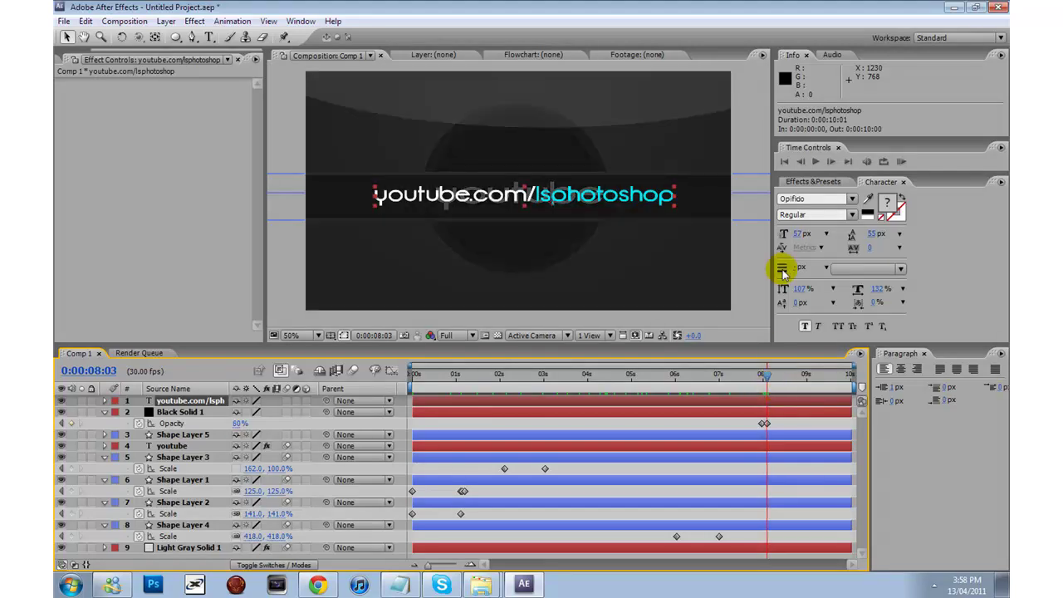
Move the URL text's anchor point toward the slash.
{"action": "left_click", "coordinate": [801, 181]}
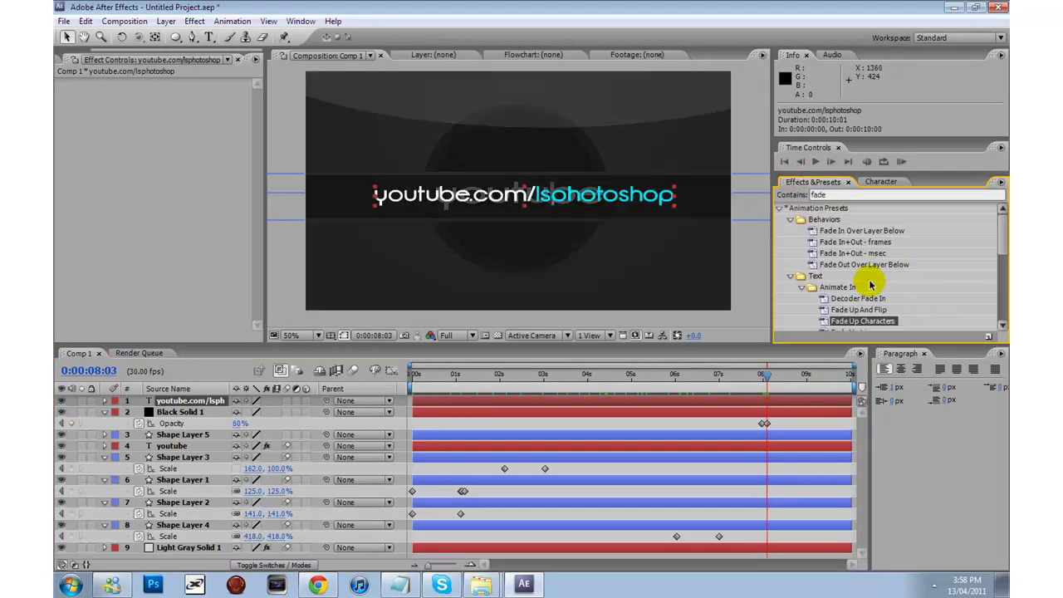
{"action": "left_click_drag", "start_coordinate": [999, 235], "coordinate": [1001, 250]}
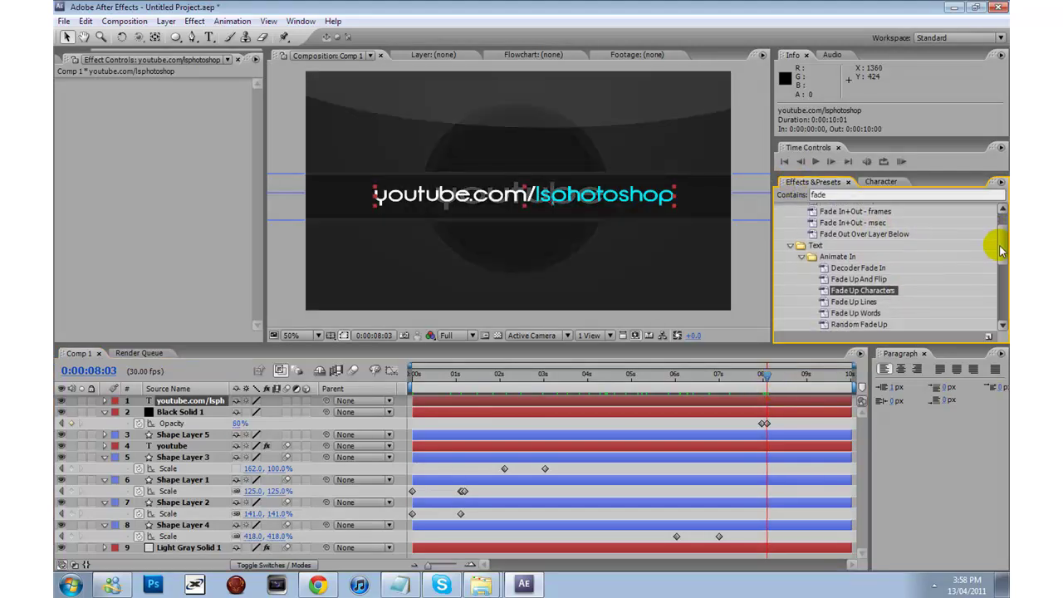
{"action": "left_click", "coordinate": [155, 37]}
{"action": "scroll", "coordinate": [612, 252], "scroll_direction": "up", "scroll_amount": 3}
{"action": "left_click", "coordinate": [654, 235]}
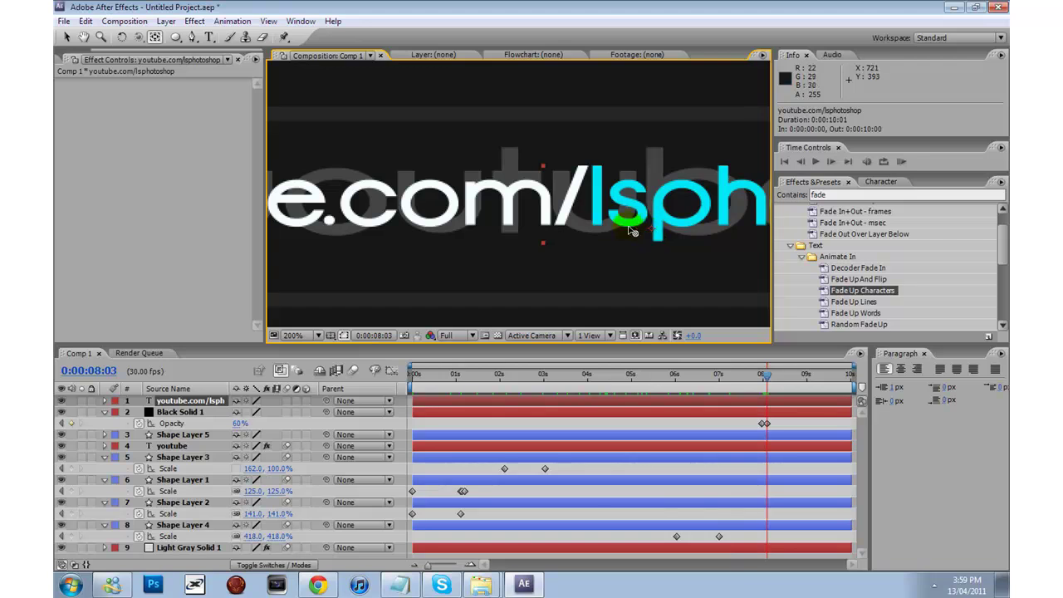
{"action": "left_click_drag", "start_coordinate": [656, 226], "coordinate": [640, 230]}
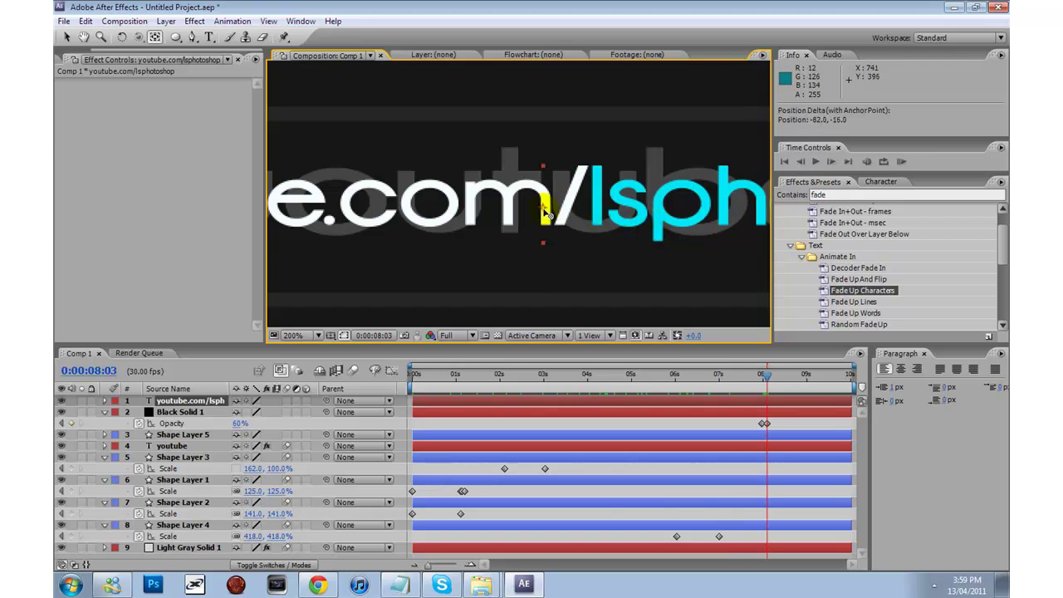
{"action": "scroll", "coordinate": [899, 297], "scroll_direction": "down", "scroll_amount": 2}
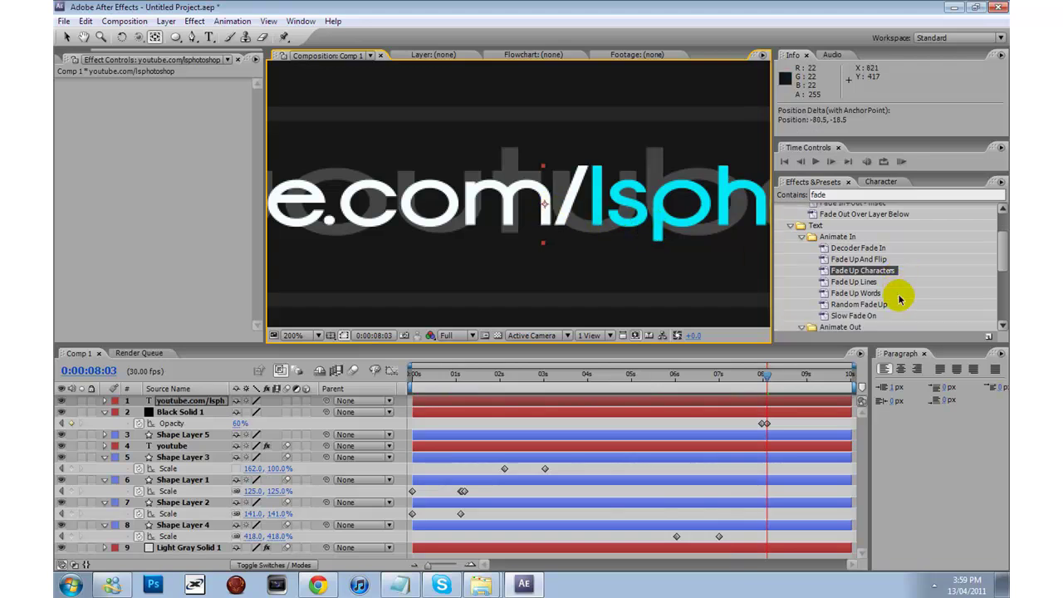
Try the Random FadeUp preset on the URL text and preview it.
{"action": "left_click_drag", "start_coordinate": [859, 304], "coordinate": [622, 203]}
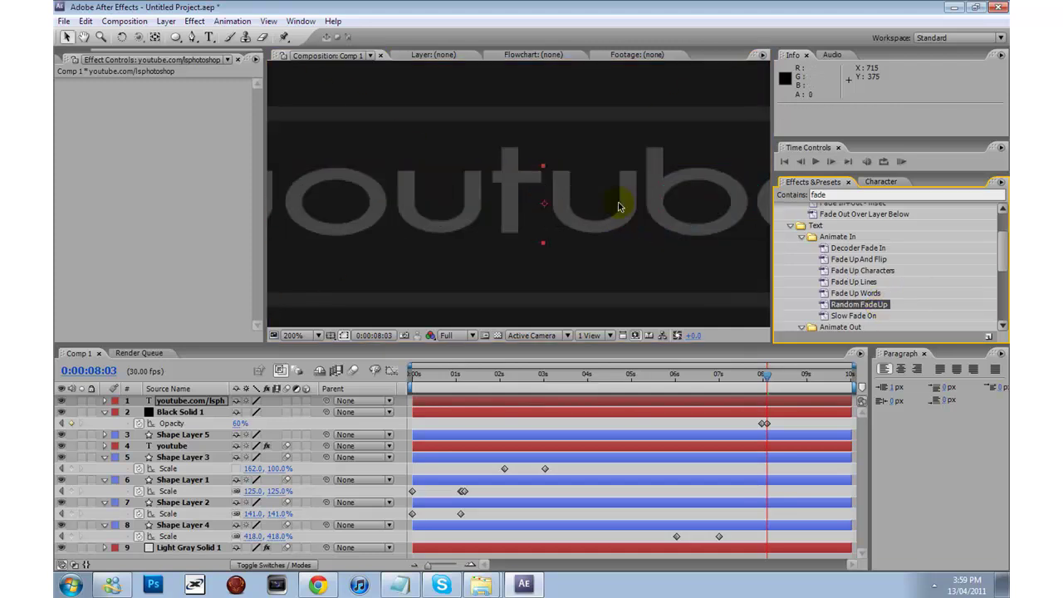
{"action": "scroll", "coordinate": [550, 195], "scroll_direction": "down", "scroll_amount": 10}
{"action": "scroll", "coordinate": [623, 200], "scroll_direction": "up", "scroll_amount": 9}
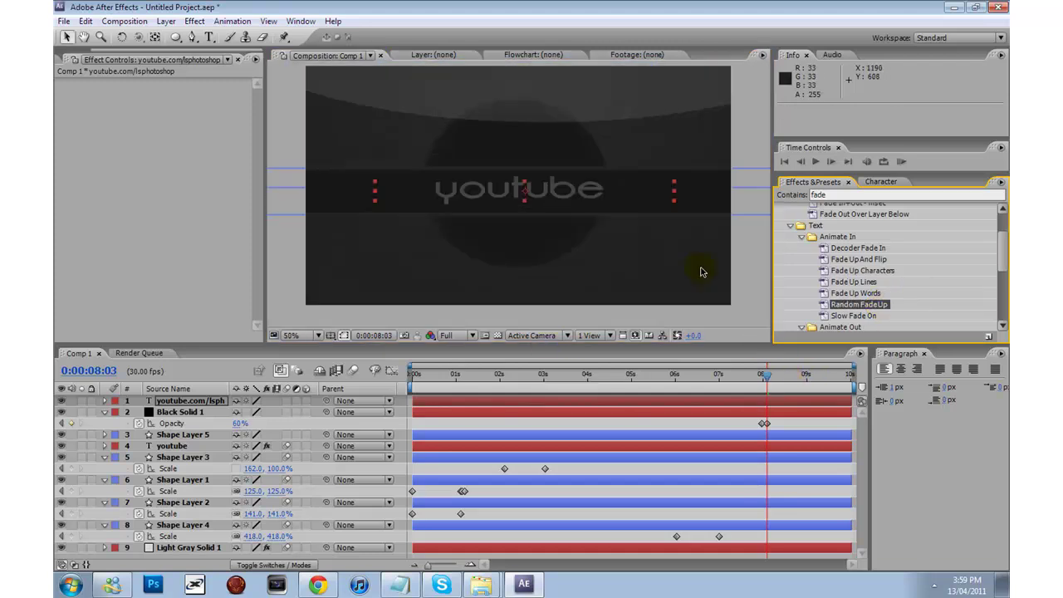
{"action": "left_click_drag", "start_coordinate": [768, 379], "coordinate": [850, 384]}
{"action": "scroll", "coordinate": [581, 161], "scroll_direction": "down", "scroll_amount": 4}
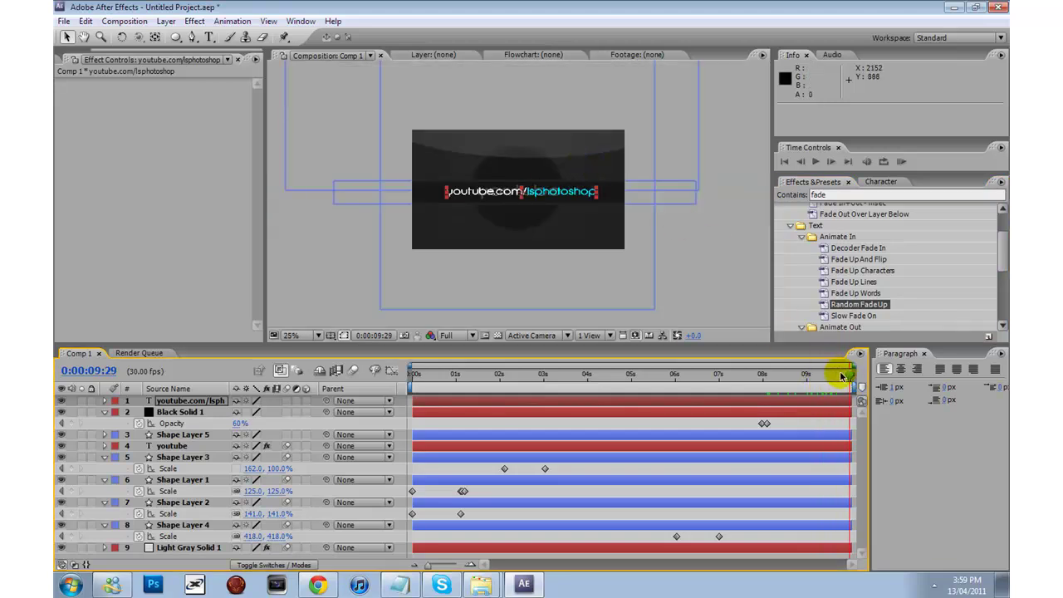
{"action": "left_click", "coordinate": [863, 382]}
{"action": "left_click_drag", "start_coordinate": [855, 381], "coordinate": [780, 383]}
Reapply Random FadeUp at 0:00:08:02 so the text fades up from 8 seconds.
{"action": "key", "text": "ctrl+z"}
{"action": "left_click", "coordinate": [764, 425]}
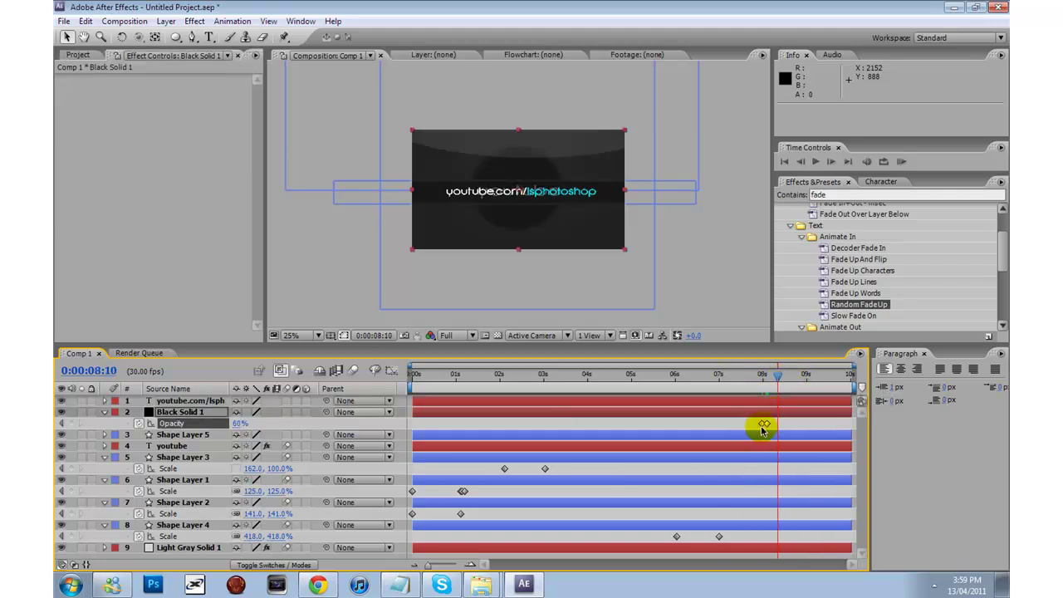
{"action": "left_click_drag", "start_coordinate": [777, 381], "coordinate": [765, 382]}
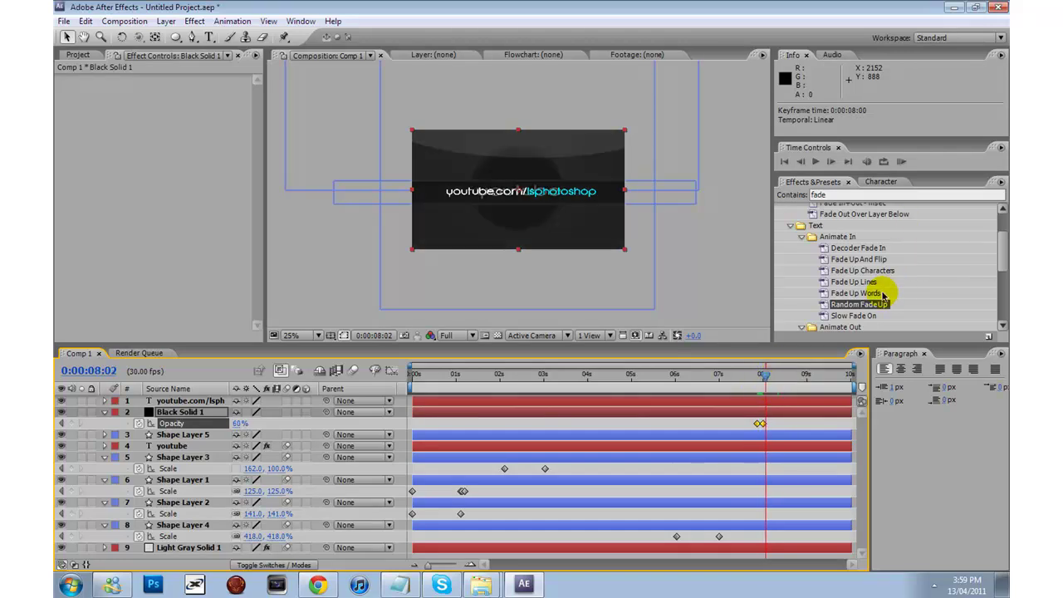
{"action": "left_click_drag", "start_coordinate": [859, 304], "coordinate": [563, 207]}
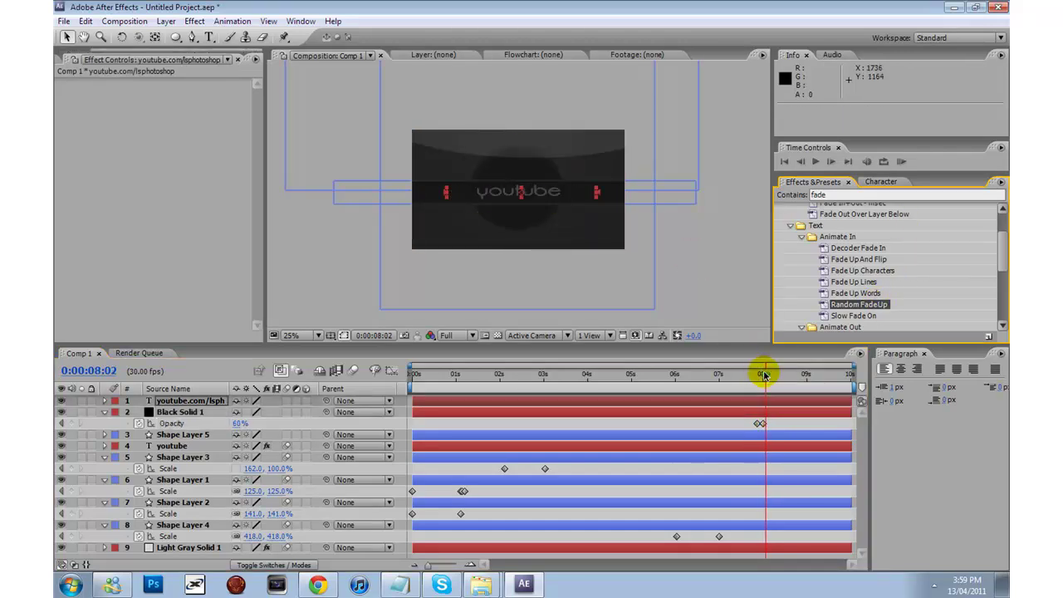
{"action": "left_click_drag", "start_coordinate": [763, 375], "coordinate": [826, 379]}
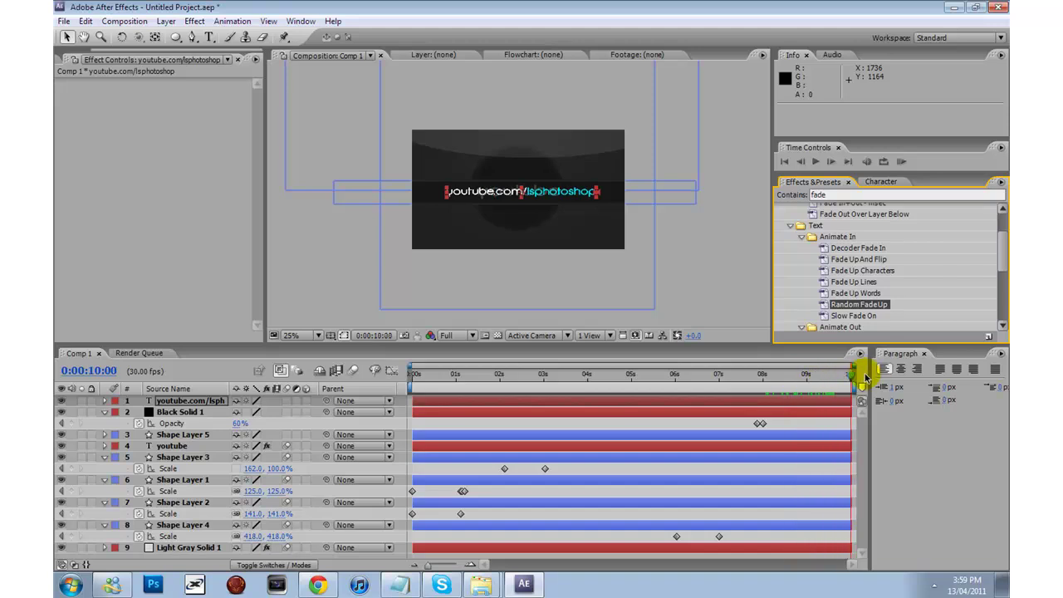
{"action": "left_click_drag", "start_coordinate": [865, 378], "coordinate": [865, 378]}
Change Comp 1's duration to 0:00:12:01 in Composition Settings.
{"action": "left_click", "coordinate": [122, 22]}
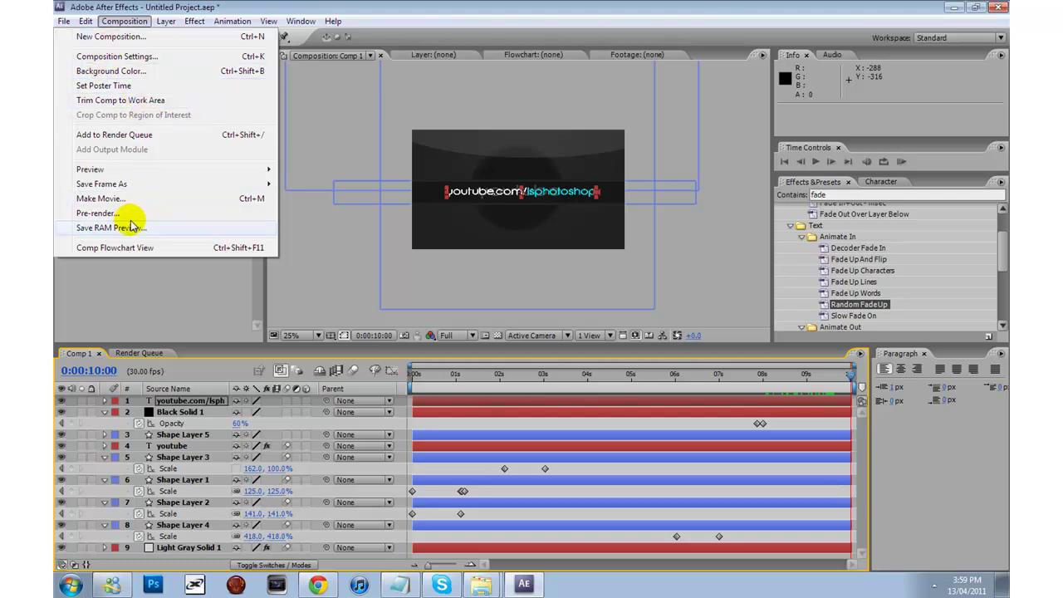
{"action": "left_click", "coordinate": [129, 58]}
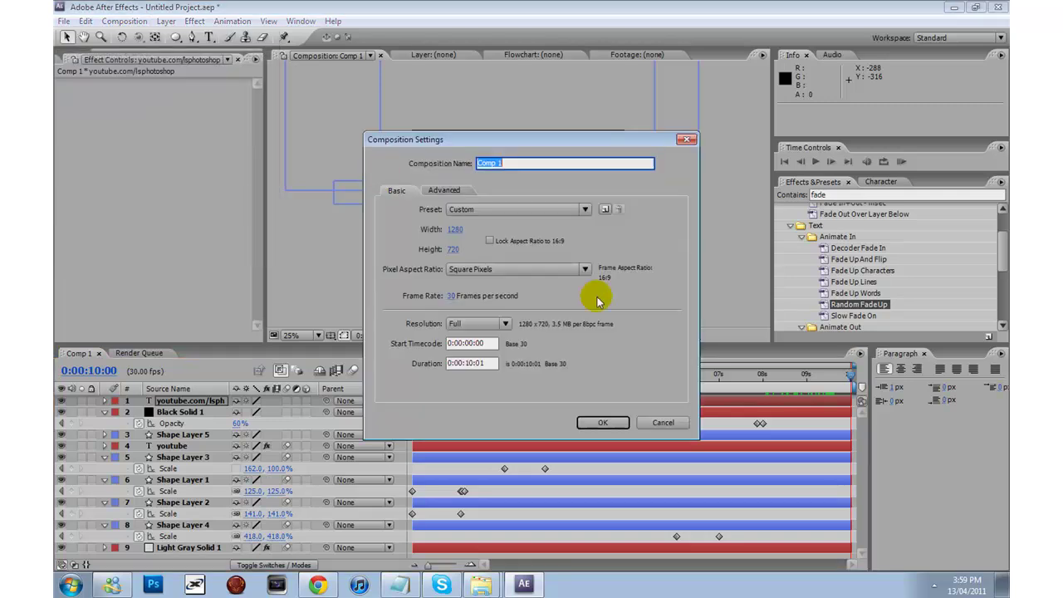
{"action": "double_click", "coordinate": [468, 363]}
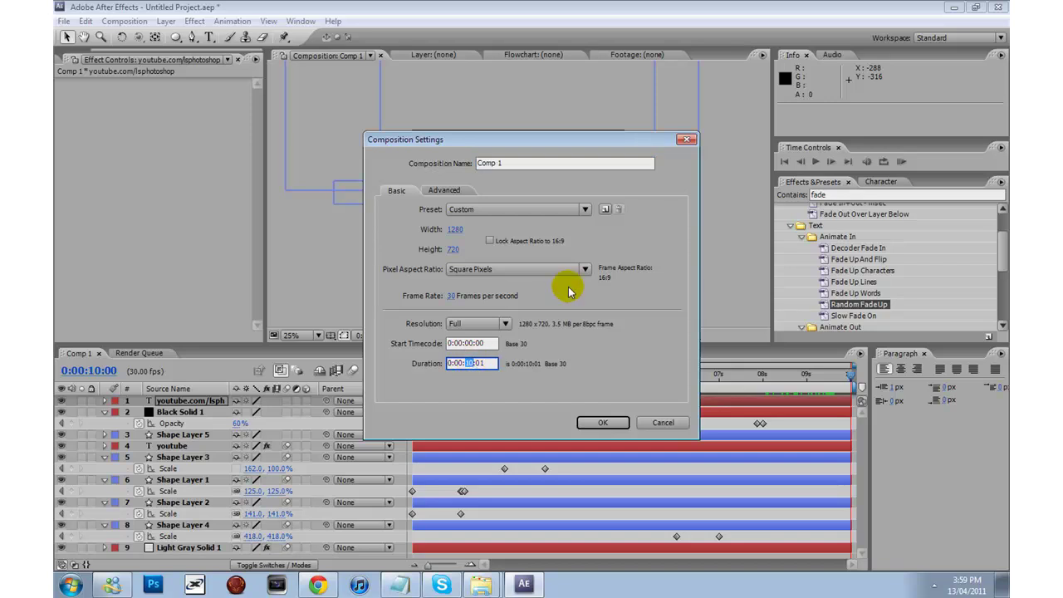
{"action": "left_click", "coordinate": [606, 424]}
Drag the URL text, Black Solid 1, Shape Layers 1–5 and Light Gray Solid 1 out to about 12 seconds.
{"action": "left_click_drag", "start_coordinate": [734, 564], "coordinate": [802, 564]}
{"action": "left_click_drag", "start_coordinate": [763, 402], "coordinate": [858, 395]}
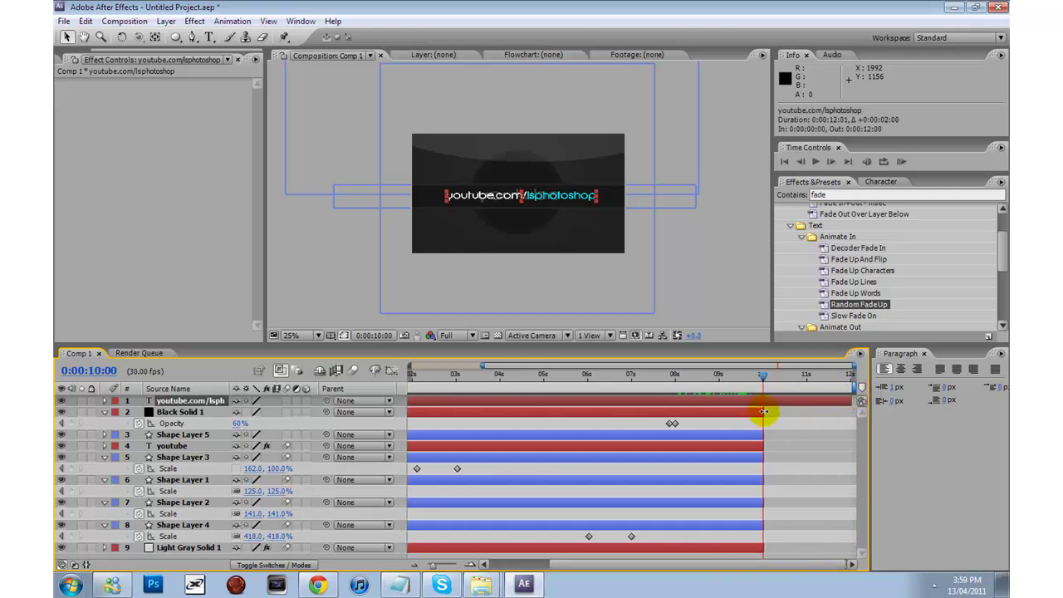
{"action": "left_click_drag", "start_coordinate": [763, 411], "coordinate": [854, 407]}
{"action": "left_click_drag", "start_coordinate": [763, 434], "coordinate": [854, 445]}
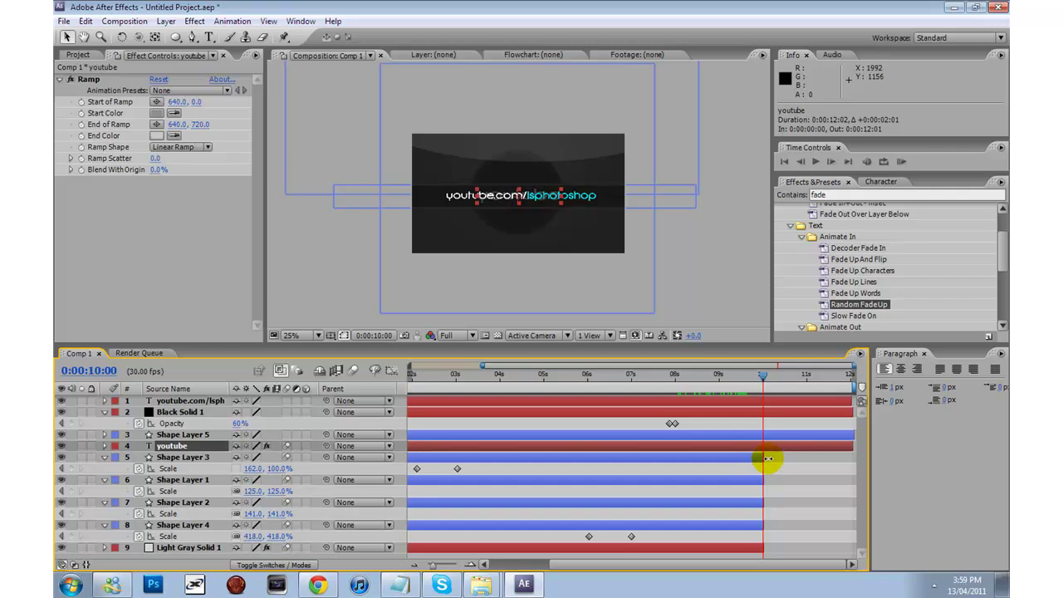
{"action": "left_click_drag", "start_coordinate": [768, 459], "coordinate": [852, 456]}
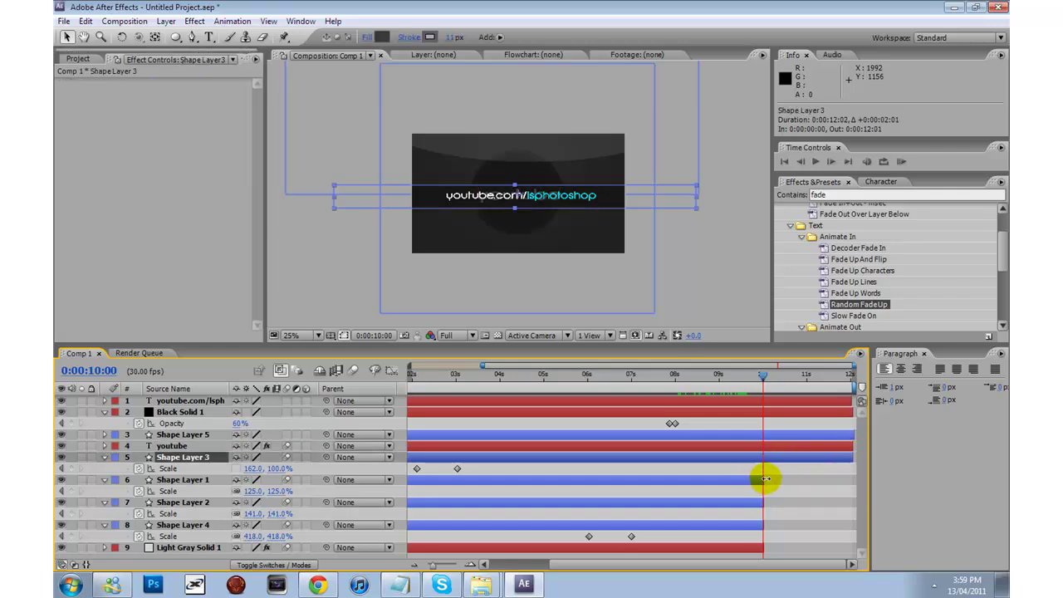
{"action": "left_click_drag", "start_coordinate": [764, 478], "coordinate": [855, 471]}
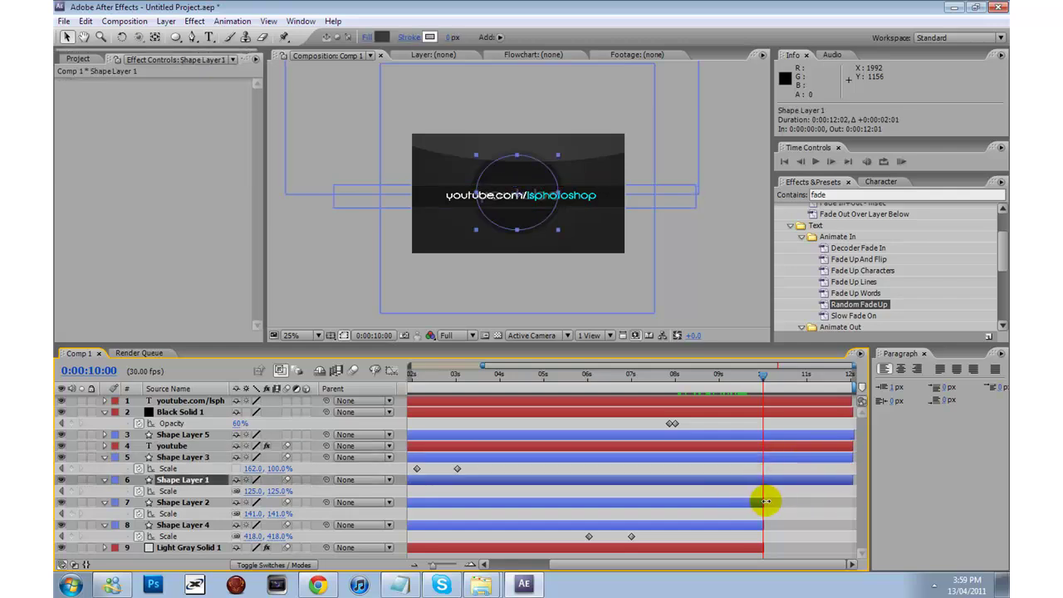
{"action": "left_click_drag", "start_coordinate": [764, 501], "coordinate": [851, 498]}
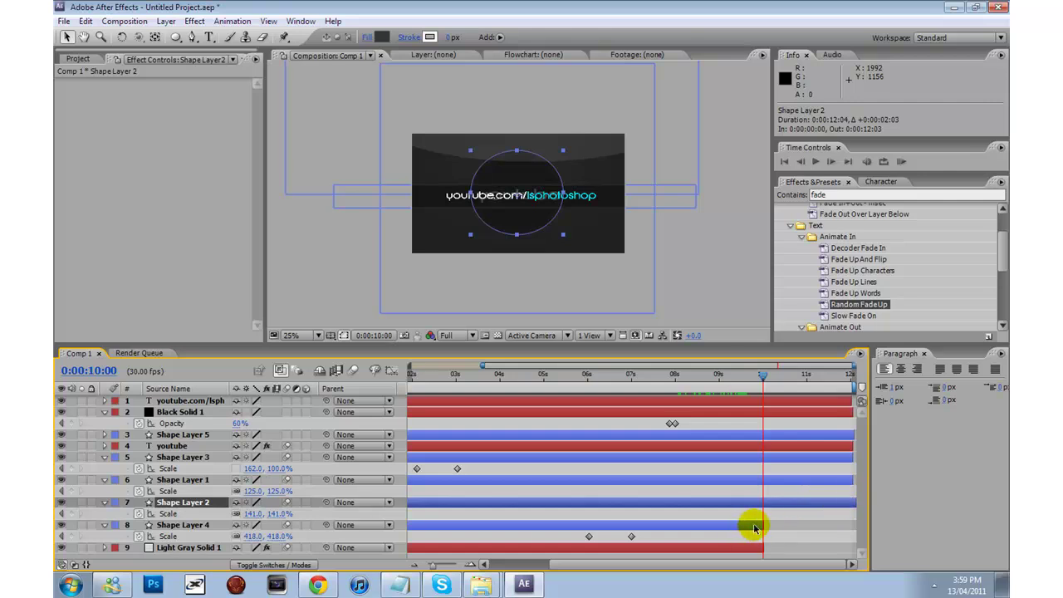
{"action": "left_click_drag", "start_coordinate": [763, 524], "coordinate": [859, 518]}
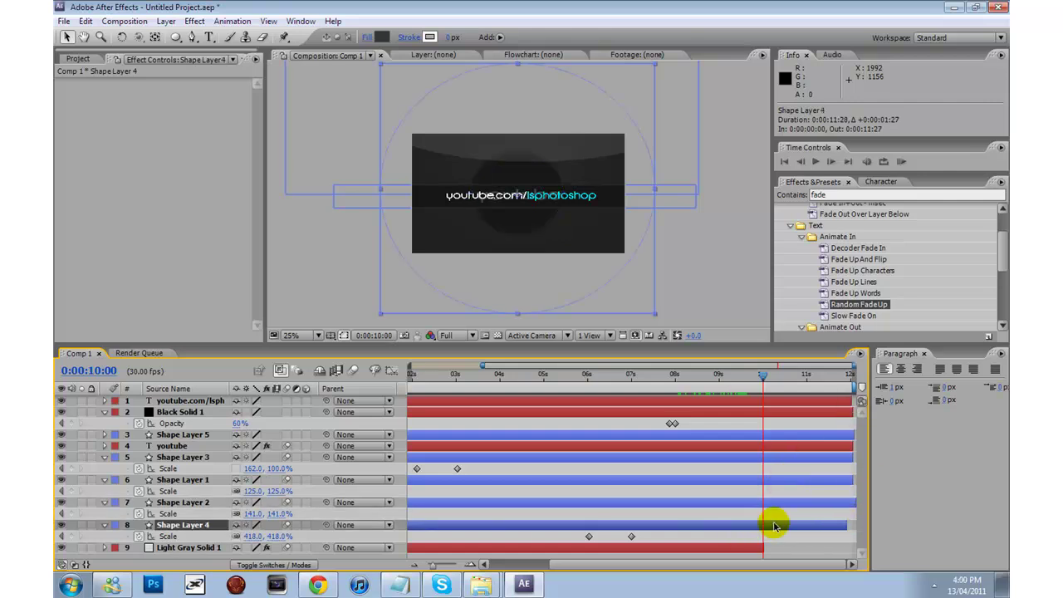
{"action": "mouse_move", "coordinate": [761, 549]}
{"action": "left_mouse_down"}
{"action": "mouse_move", "coordinate": [837, 540]}
{"action": "mouse_move", "coordinate": [860, 523]}
{"action": "left_mouse_up"}
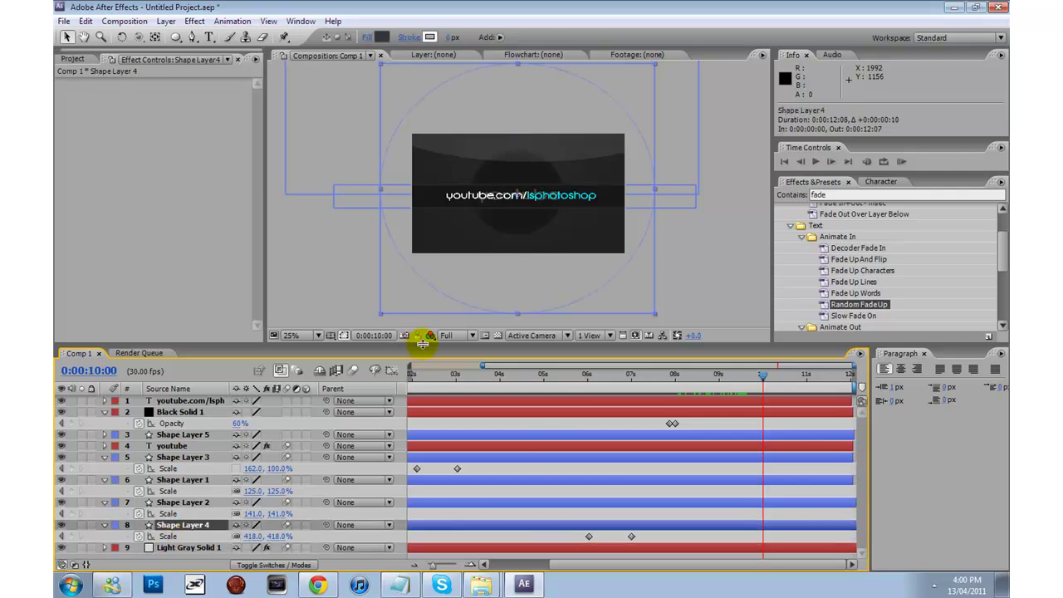
{"action": "mouse_move", "coordinate": [772, 374]}
{"action": "left_mouse_down"}
{"action": "mouse_move", "coordinate": [786, 372]}
{"action": "mouse_move", "coordinate": [676, 375]}
{"action": "mouse_move", "coordinate": [736, 386]}
{"action": "mouse_move", "coordinate": [784, 376]}
{"action": "left_mouse_up"}
{"action": "scroll", "coordinate": [377, 141], "scroll_direction": "up", "scroll_amount": 2}
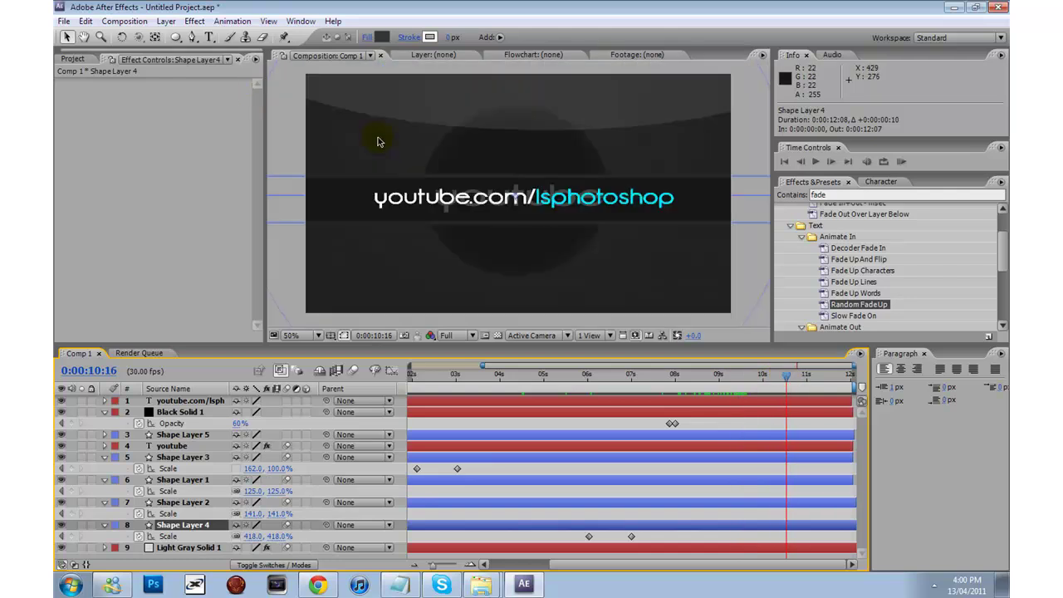
{"action": "scroll", "coordinate": [469, 189], "scroll_direction": "down", "scroll_amount": 2}
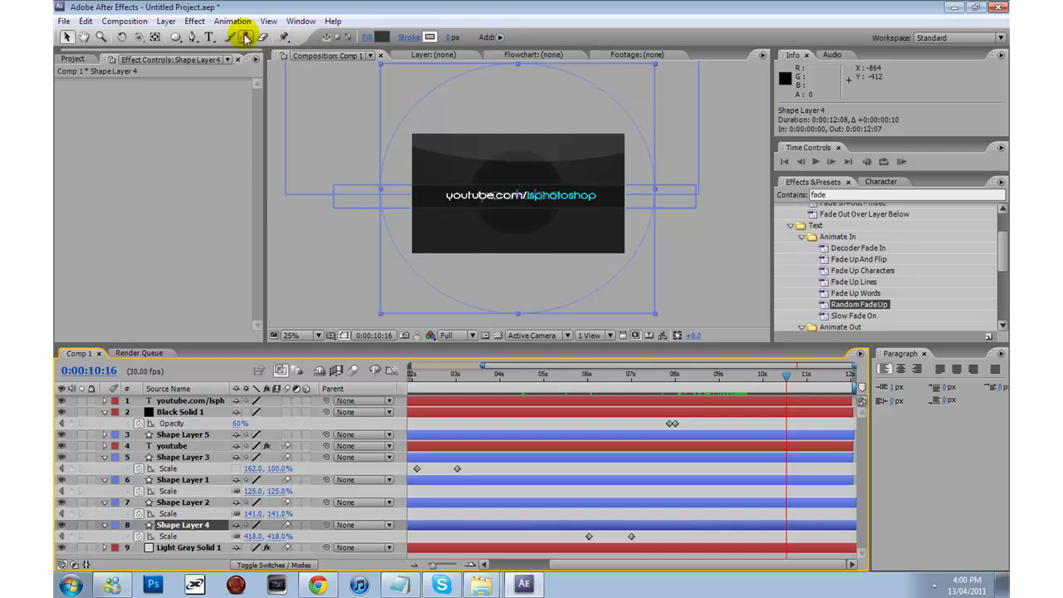
Choose the Rectangle Tool, discarding a trial fill colour change, and deselect Shape Layer 4.
{"action": "left_click", "coordinate": [177, 37]}
{"action": "left_click_drag", "start_coordinate": [187, 41], "coordinate": [247, 38]}
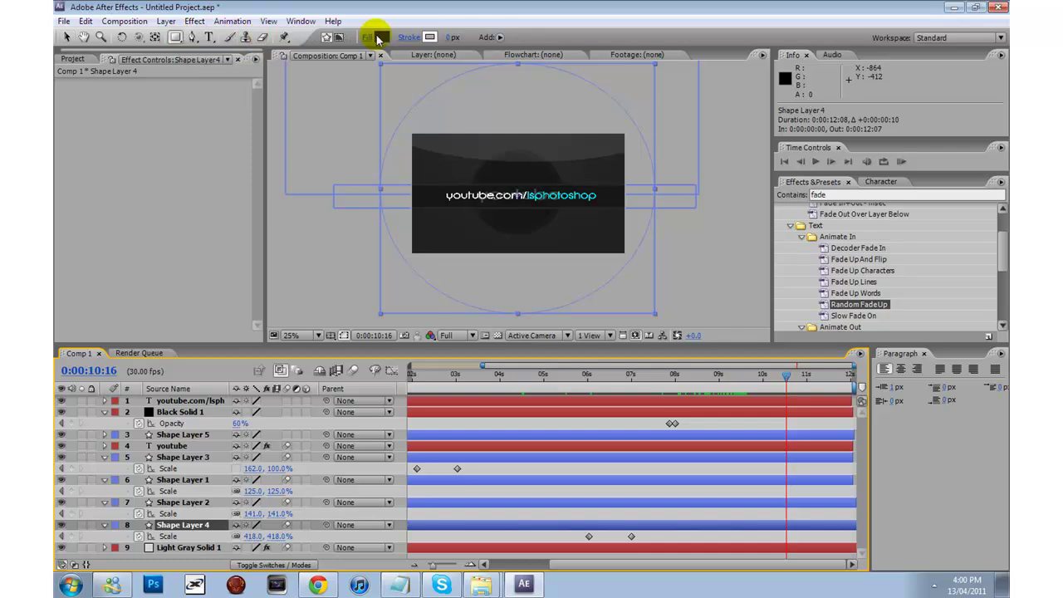
{"action": "left_click", "coordinate": [381, 37]}
{"action": "left_click_drag", "start_coordinate": [496, 337], "coordinate": [389, 479]}
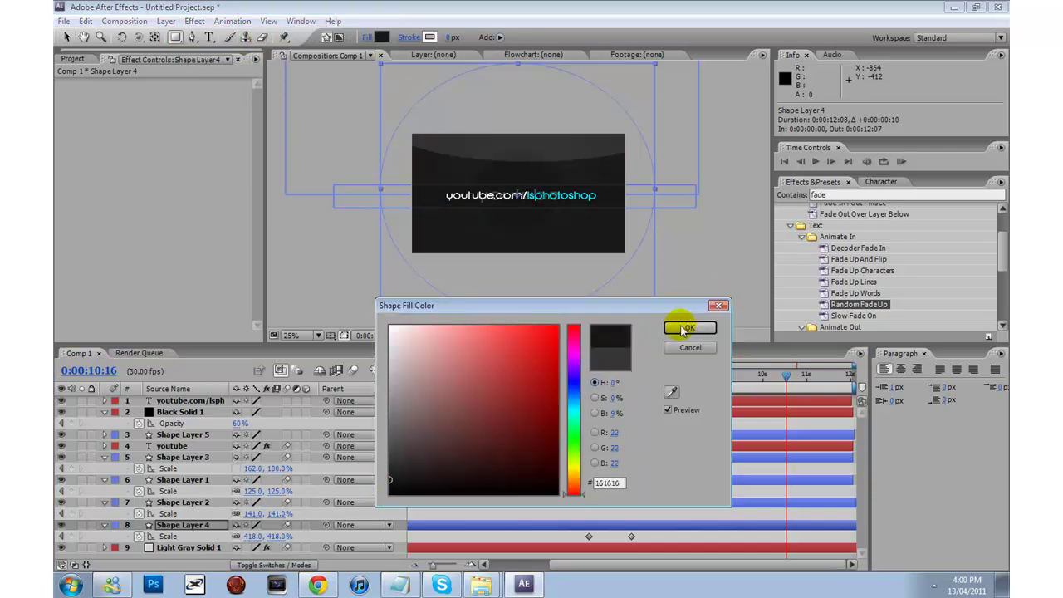
{"action": "left_click_drag", "start_coordinate": [522, 389], "coordinate": [416, 280]}
{"action": "left_click", "coordinate": [707, 348]}
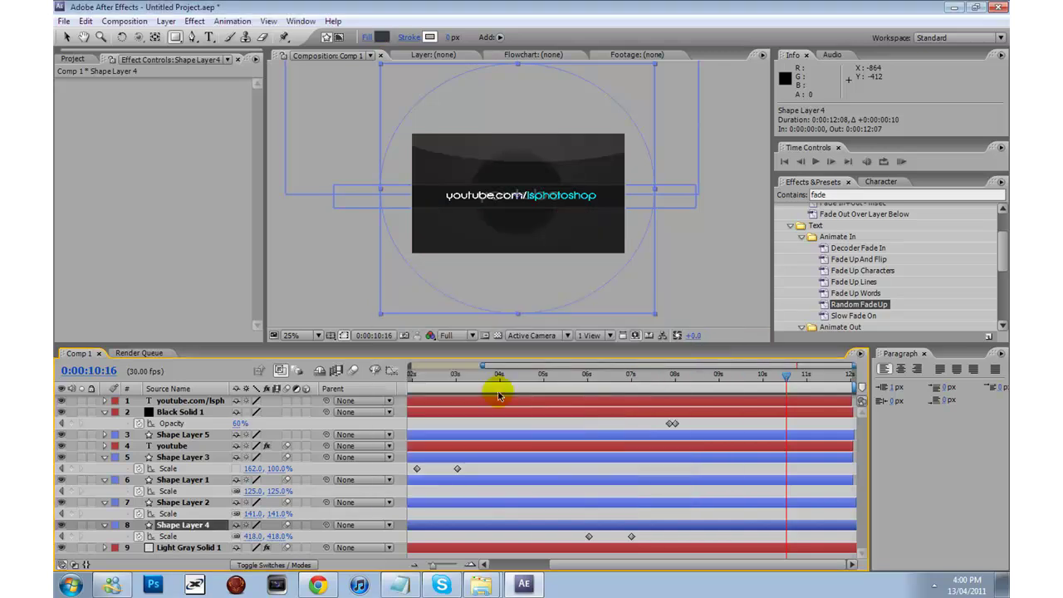
{"action": "left_click", "coordinate": [195, 557]}
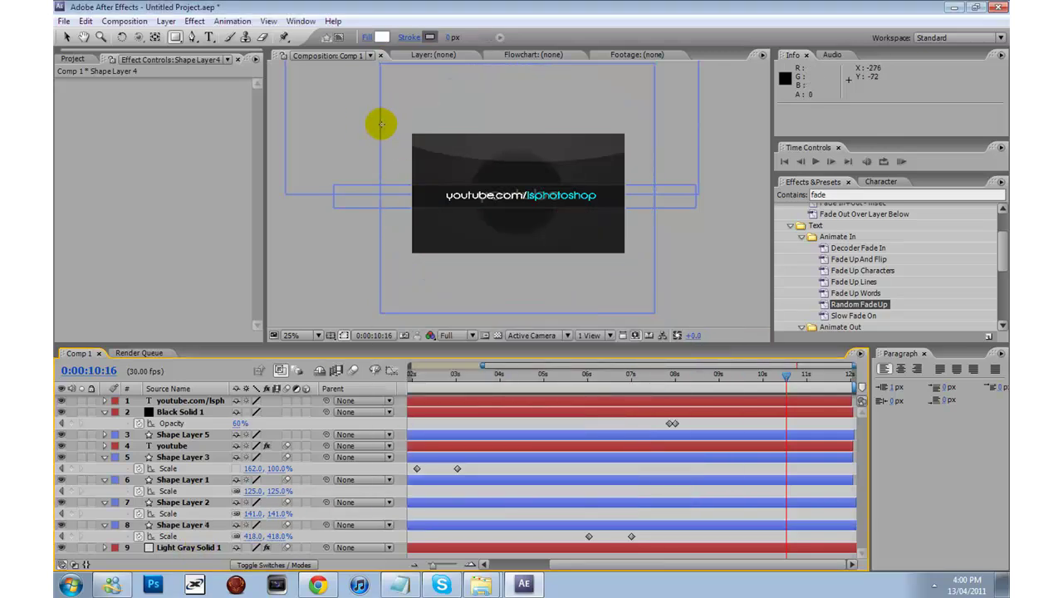
Draw a rectangle across the top of the frame with a black fill.
{"action": "left_click_drag", "start_coordinate": [365, 122], "coordinate": [706, 198]}
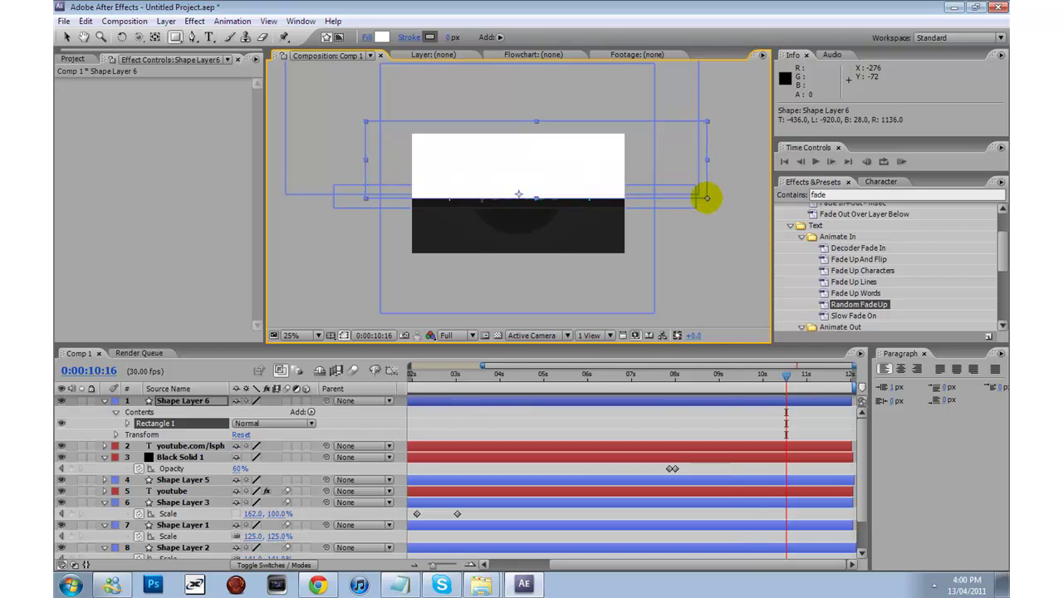
{"action": "left_click", "coordinate": [382, 36]}
{"action": "left_click_drag", "start_coordinate": [497, 479], "coordinate": [368, 521]}
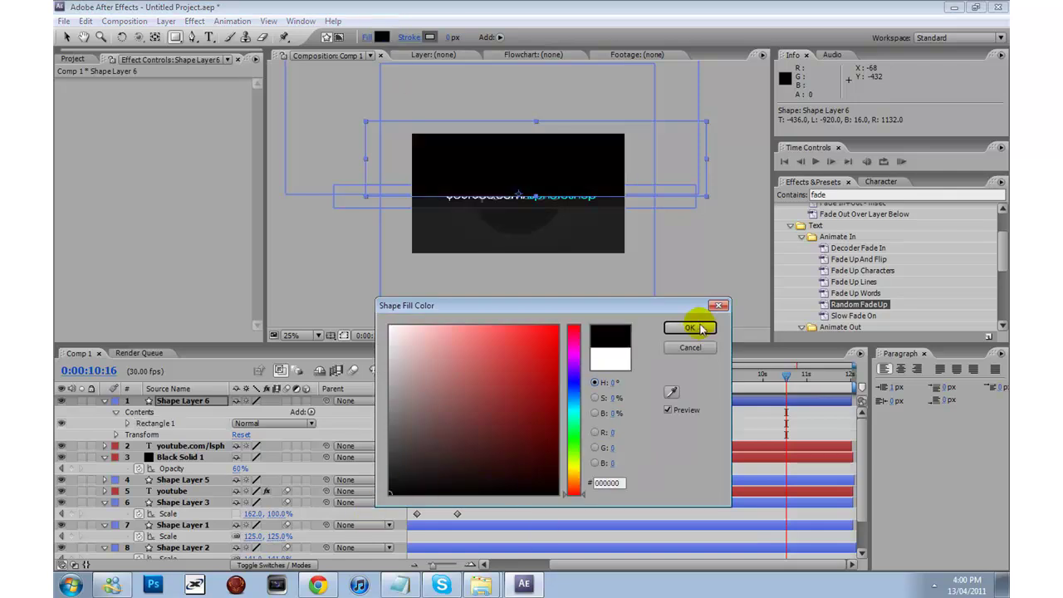
{"action": "left_click", "coordinate": [700, 328]}
Duplicate Shape Layer 6 with Ctrl+D and move the copy lower in the frame.
{"action": "left_click", "coordinate": [106, 406]}
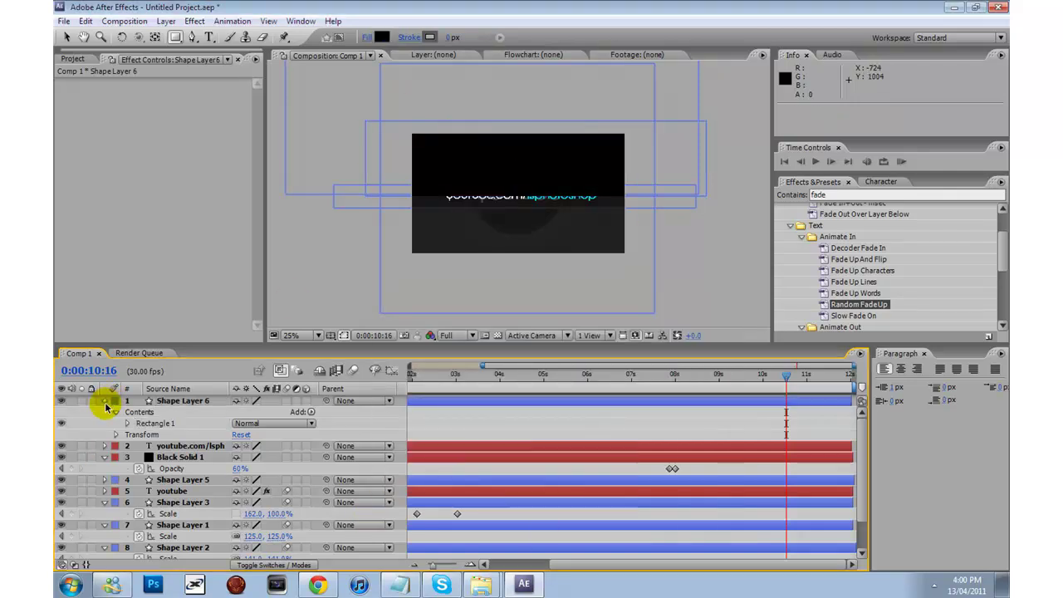
{"action": "left_click", "coordinate": [105, 402]}
{"action": "left_click", "coordinate": [159, 402]}
{"action": "key", "text": "ctrl+d"}
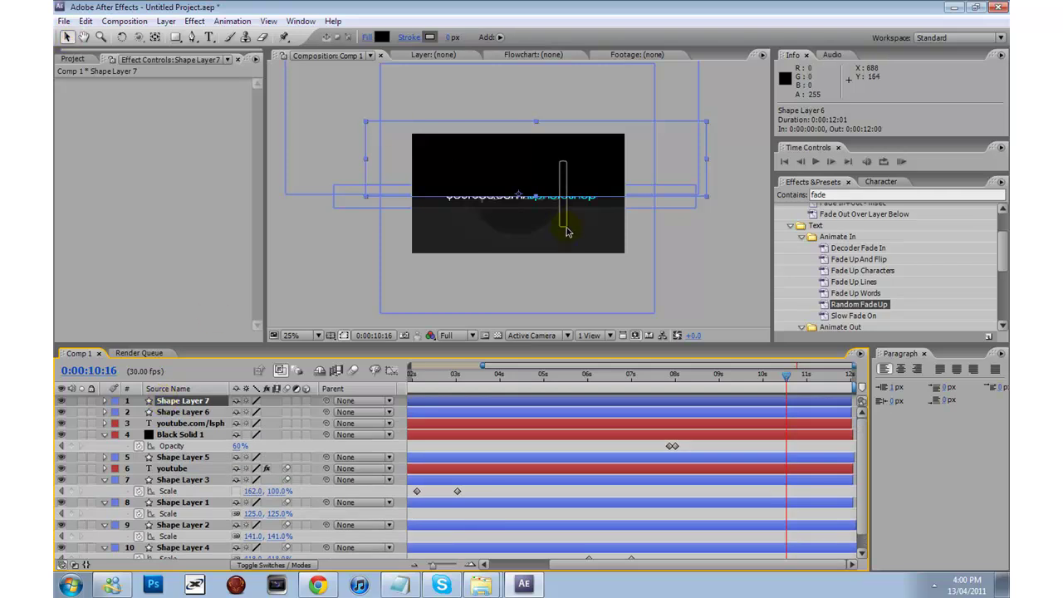
{"action": "left_click", "coordinate": [564, 211]}
{"action": "left_click_drag", "start_coordinate": [567, 162], "coordinate": [557, 235]}
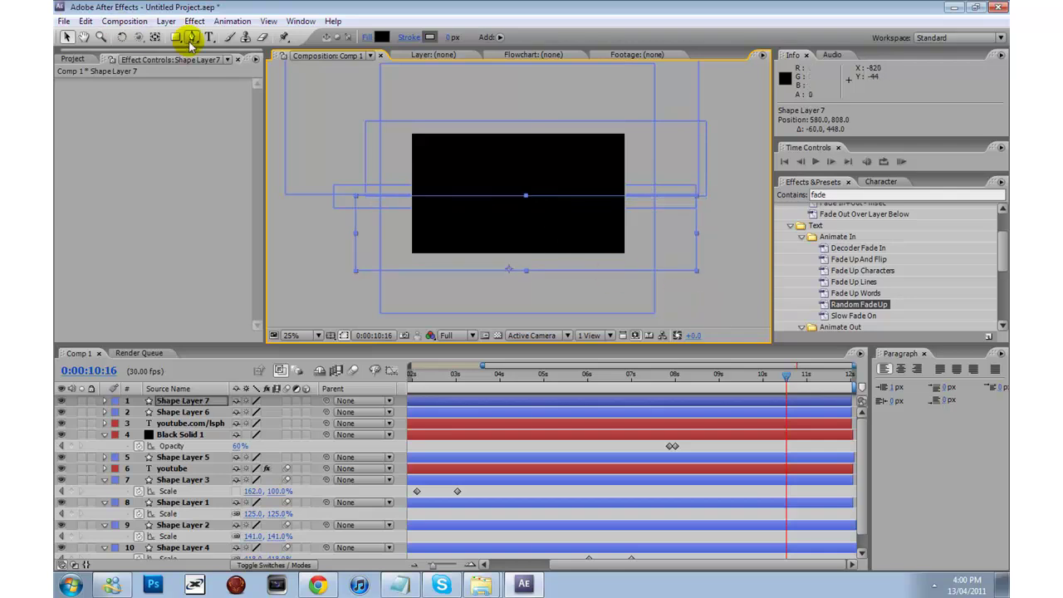
Tilt both black rectangles about 40 degrees and move them to a new position.
{"action": "left_click", "coordinate": [179, 412], "text": "ctrl"}
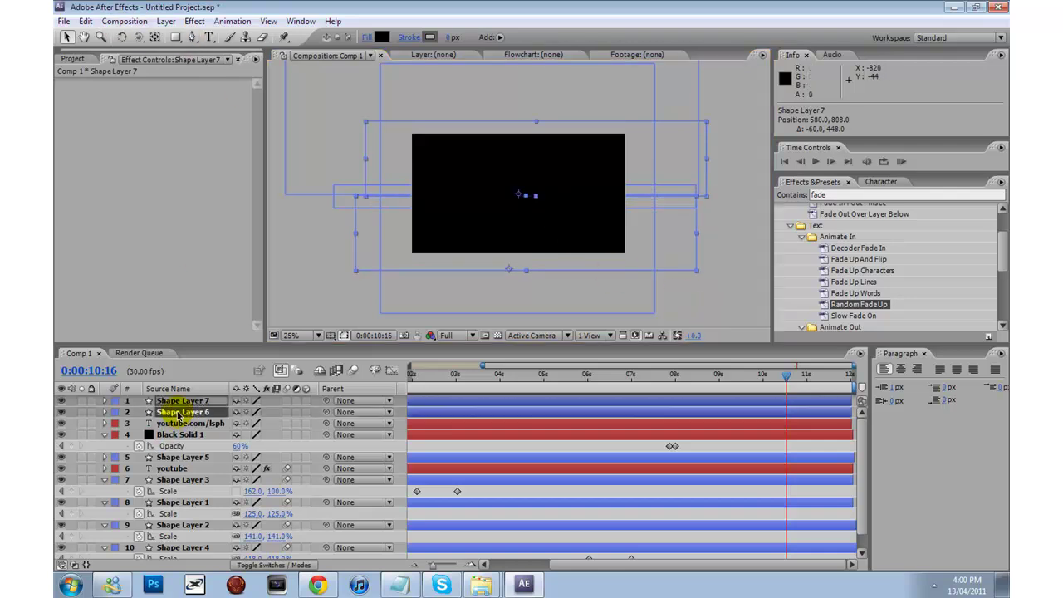
{"action": "left_click", "coordinate": [121, 36]}
{"action": "left_click_drag", "start_coordinate": [636, 175], "coordinate": [641, 253]}
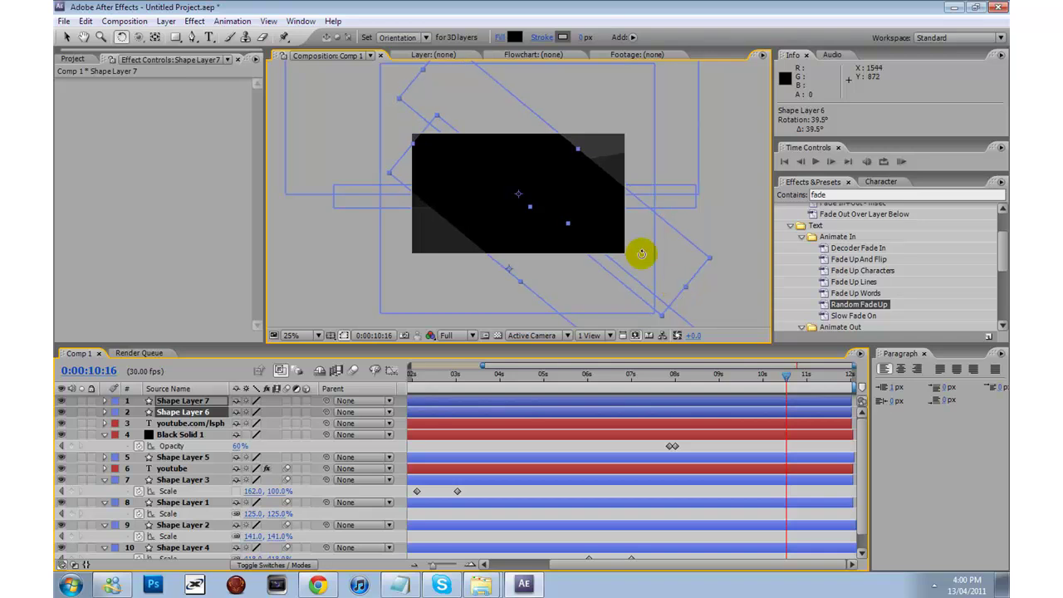
{"action": "left_click", "coordinate": [66, 37]}
{"action": "left_click_drag", "start_coordinate": [581, 290], "coordinate": [409, 211]}
Reposition Shape Layer 7 and Shape Layer 6 individually along the card.
{"action": "left_click", "coordinate": [187, 412]}
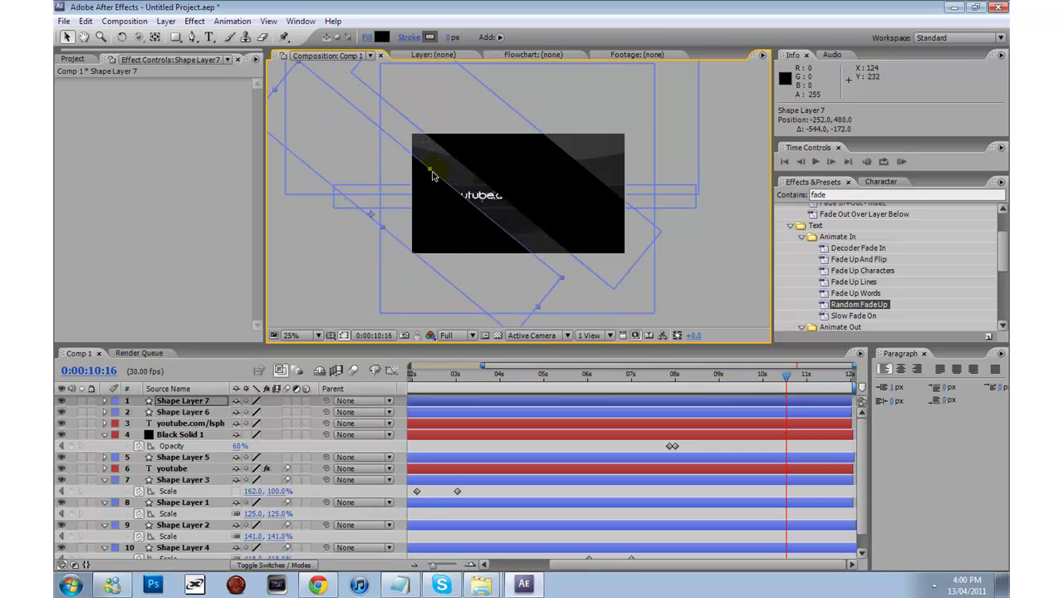
{"action": "left_click_drag", "start_coordinate": [432, 175], "coordinate": [467, 215]}
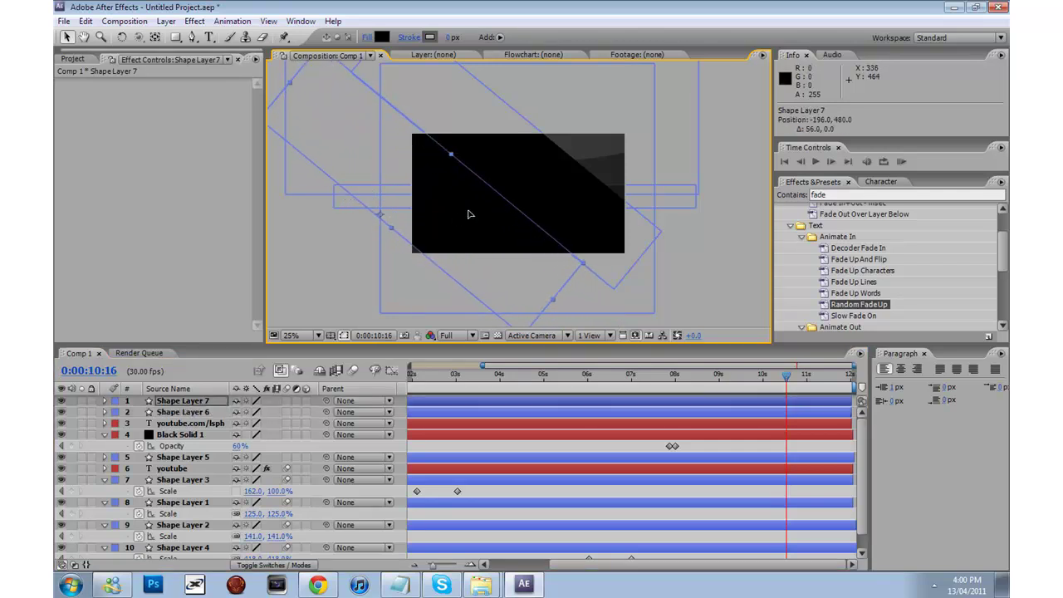
{"action": "left_click", "coordinate": [186, 412]}
{"action": "left_click_drag", "start_coordinate": [524, 189], "coordinate": [553, 174]}
{"action": "left_click_drag", "start_coordinate": [532, 172], "coordinate": [596, 153]}
Move Shape Layer 7 to the card's lower-left edge, undoing an accidental rescale.
{"action": "left_click", "coordinate": [490, 204]}
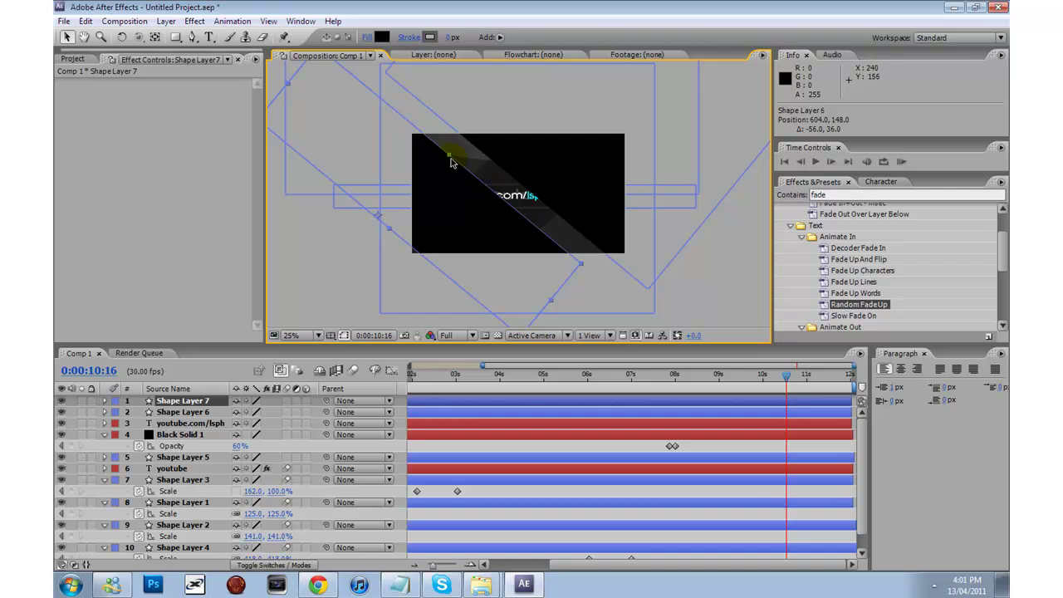
{"action": "mouse_move", "coordinate": [451, 162]}
{"action": "left_mouse_down"}
{"action": "mouse_move", "coordinate": [465, 147]}
{"action": "mouse_move", "coordinate": [509, 219]}
{"action": "mouse_move", "coordinate": [420, 226]}
{"action": "mouse_move", "coordinate": [521, 202]}
{"action": "left_mouse_up"}
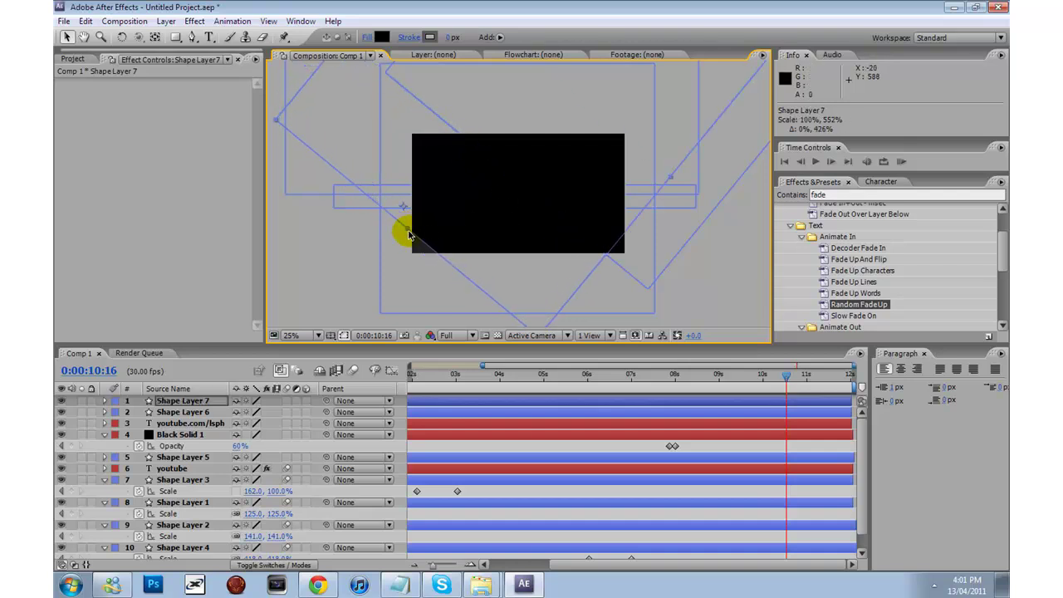
{"action": "key", "text": "ctrl+z"}
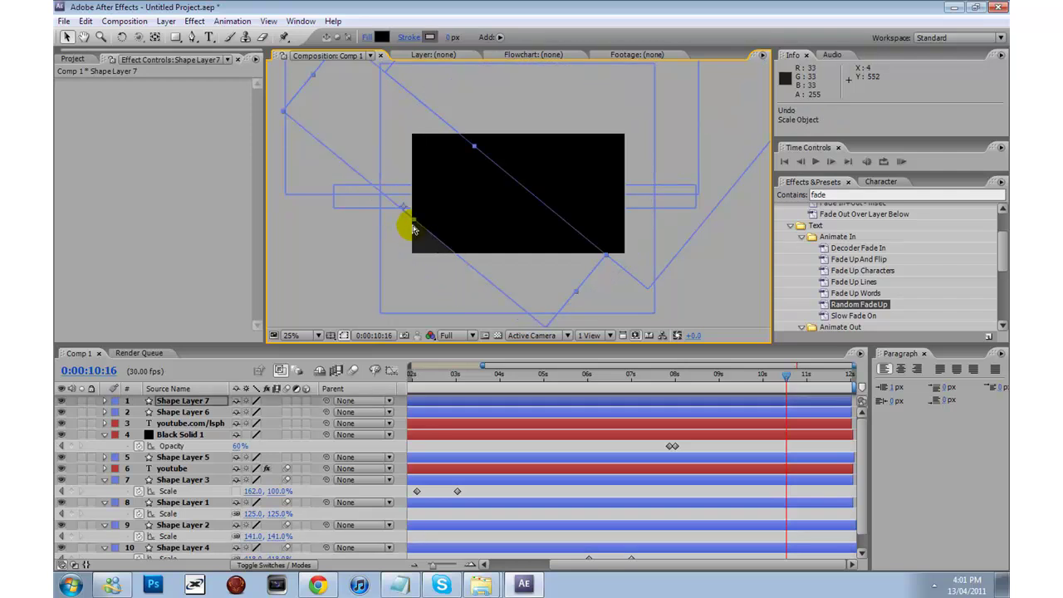
{"action": "left_click_drag", "start_coordinate": [415, 224], "coordinate": [466, 224]}
{"action": "left_click", "coordinate": [213, 402]}
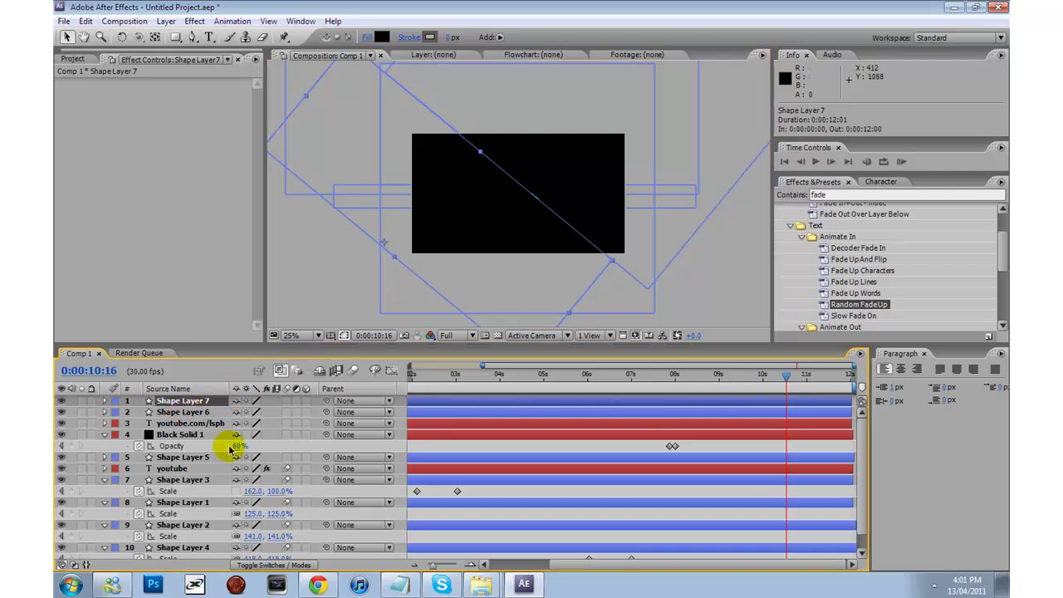
Reveal Shape Layer 7's Scale and move its anchor point toward its end with the Pan Behind tool.
{"action": "key", "text": "s"}
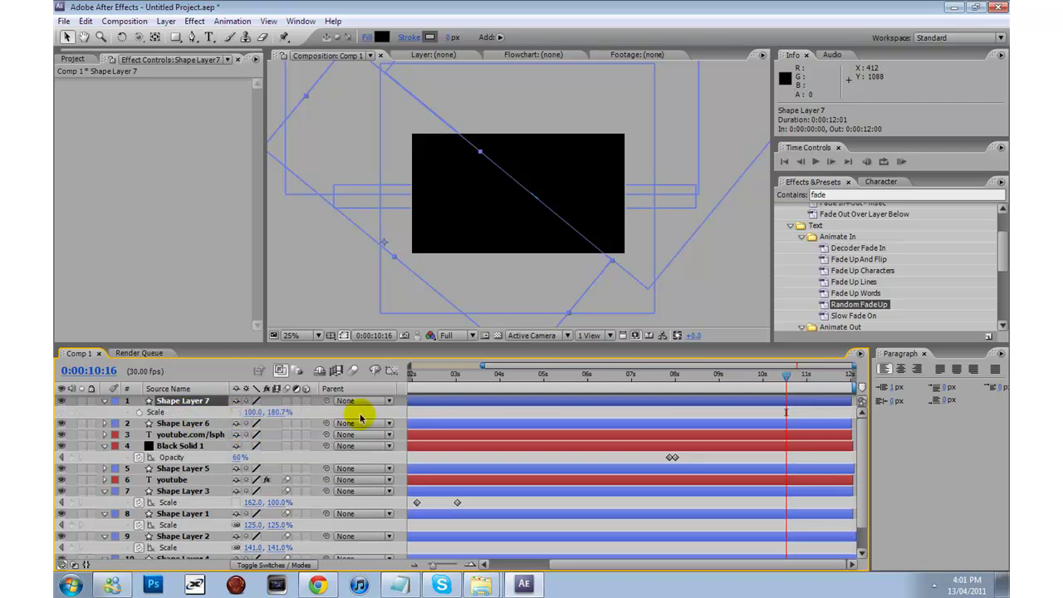
{"action": "mouse_move", "coordinate": [252, 411]}
{"action": "left_mouse_down"}
{"action": "mouse_move", "coordinate": [234, 412]}
{"action": "mouse_move", "coordinate": [253, 411]}
{"action": "left_mouse_up"}
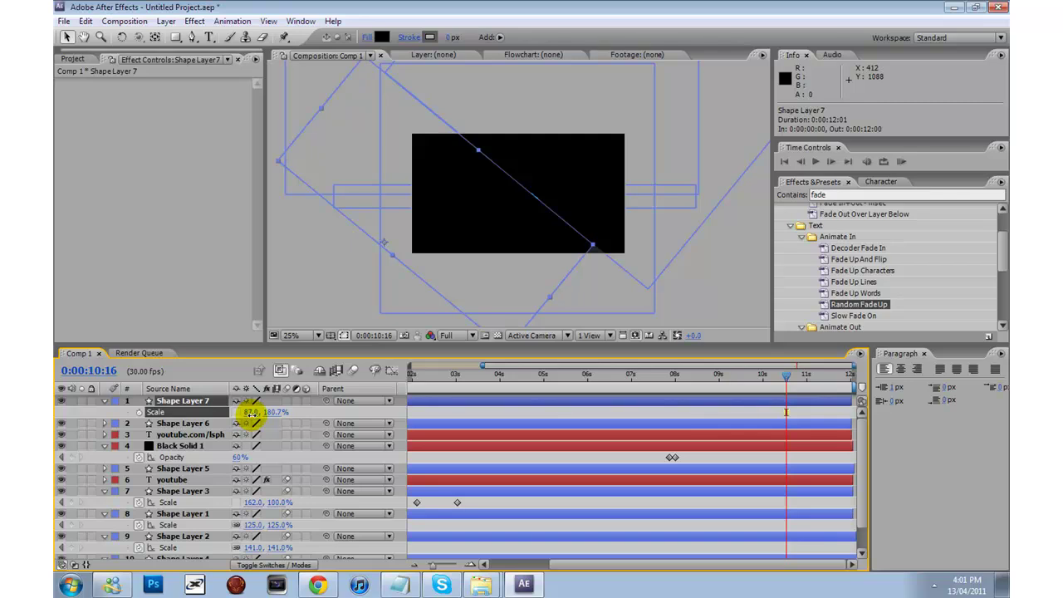
{"action": "left_click", "coordinate": [153, 39]}
{"action": "left_click_drag", "start_coordinate": [382, 243], "coordinate": [327, 121]}
{"action": "left_click", "coordinate": [237, 426]}
Narrow Shape Layer 7 to reveal the youtube text and nudge it into place.
{"action": "left_click_drag", "start_coordinate": [251, 411], "coordinate": [290, 413]}
{"action": "left_click", "coordinate": [476, 293]}
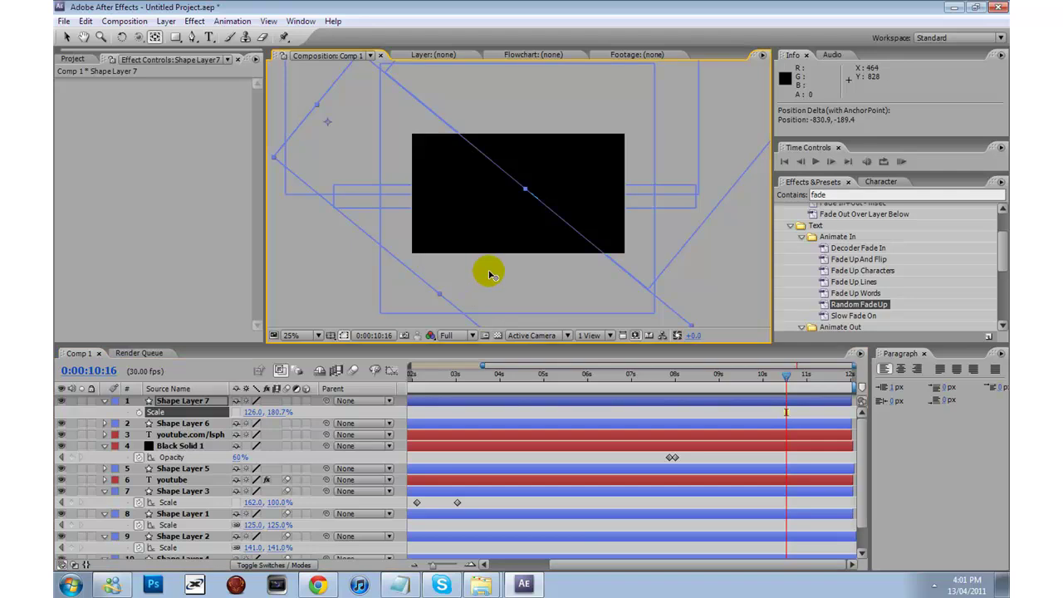
{"action": "left_click", "coordinate": [332, 119]}
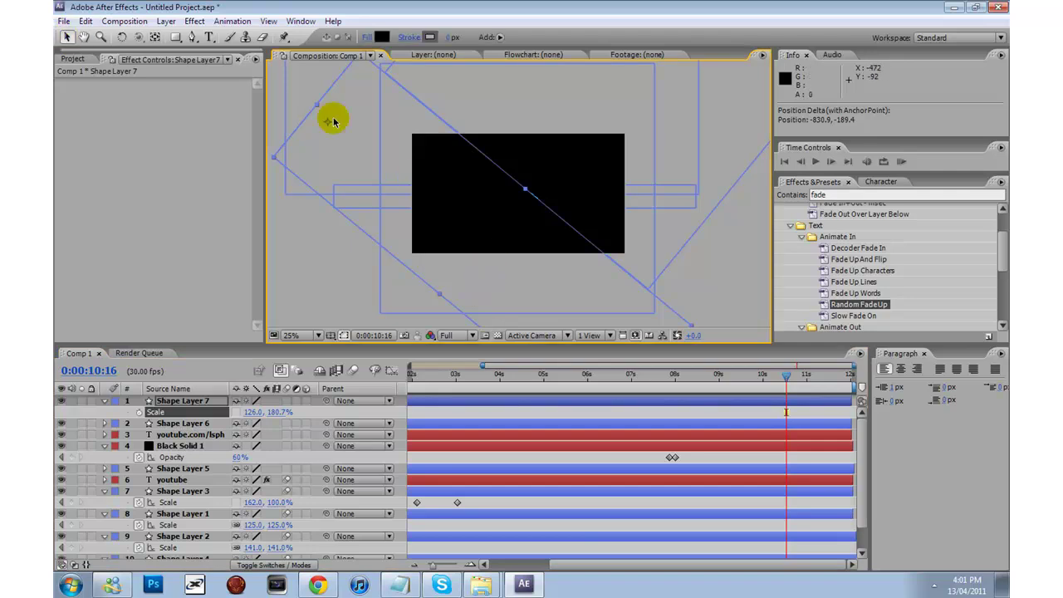
{"action": "left_click_drag", "start_coordinate": [462, 219], "coordinate": [465, 216]}
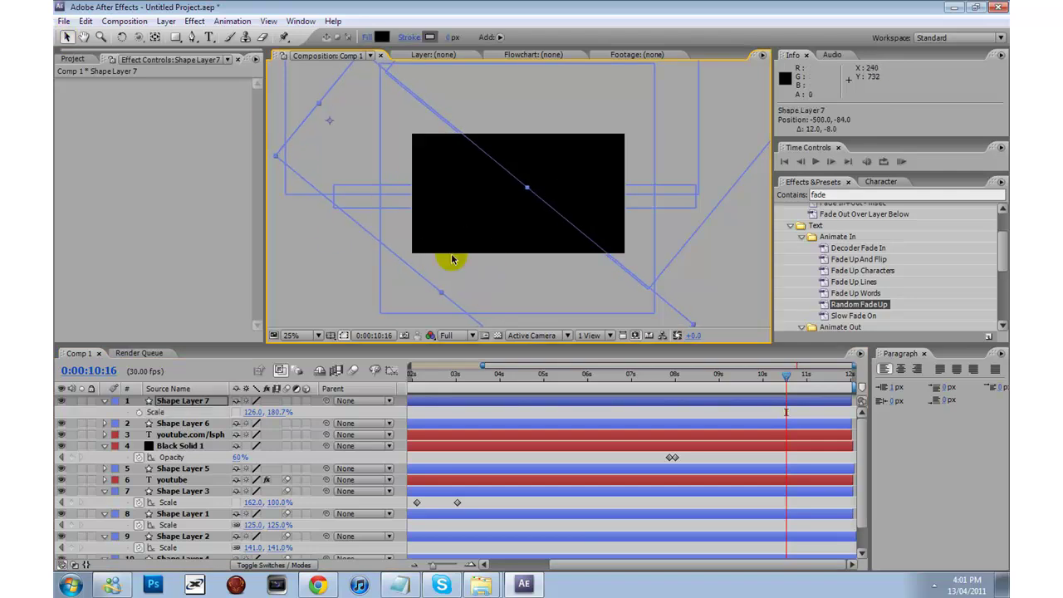
{"action": "left_click_drag", "start_coordinate": [787, 376], "coordinate": [719, 412]}
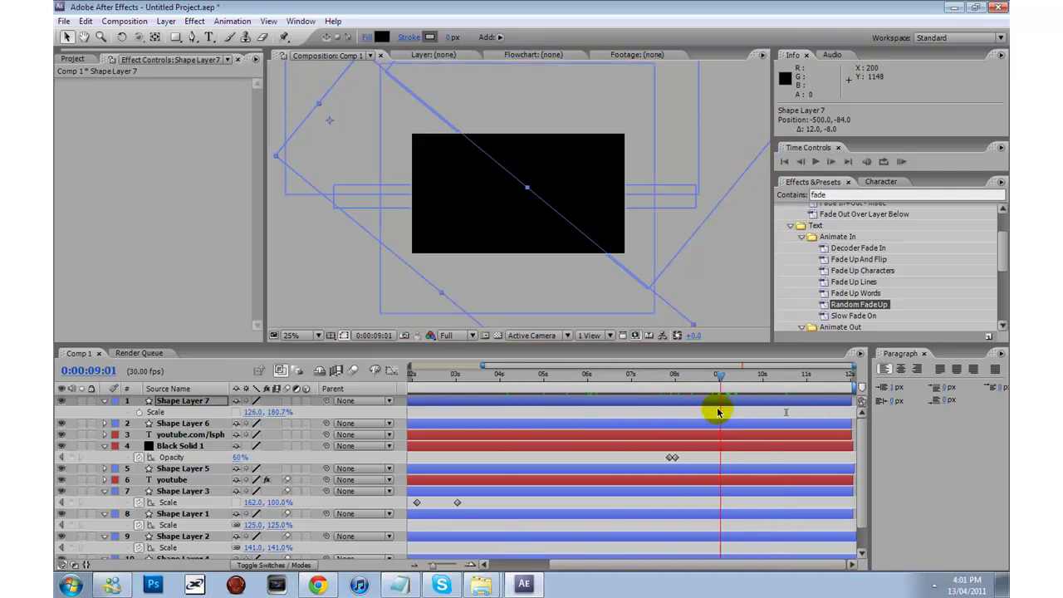
Key Shape Layer 7's width at 17% at 11:01 and 177% at 11:21 to close the wipe.
{"action": "left_click_drag", "start_coordinate": [254, 415], "coordinate": [183, 414]}
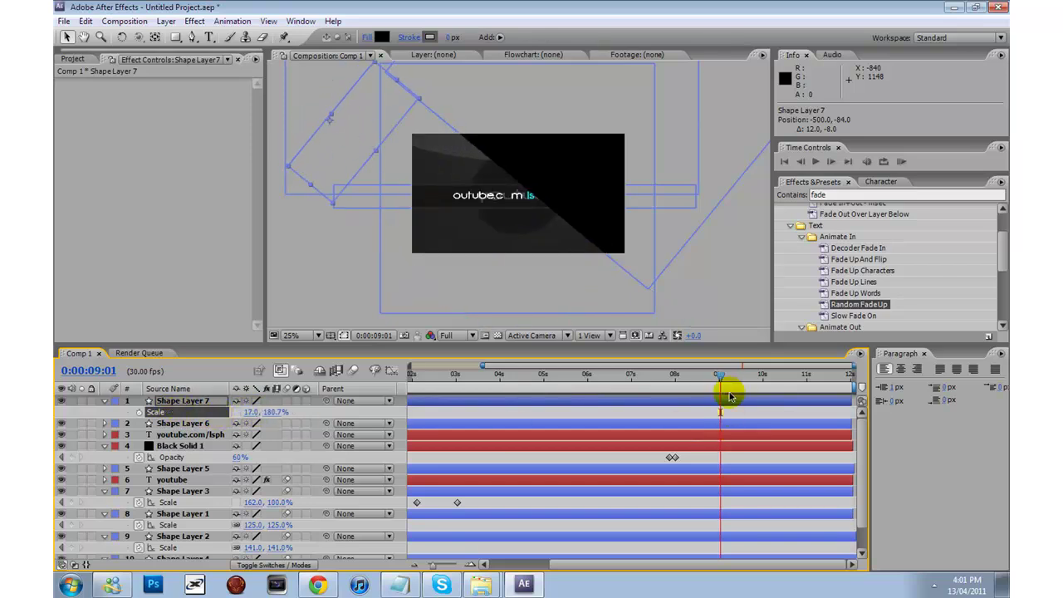
{"action": "left_click_drag", "start_coordinate": [720, 378], "coordinate": [802, 377]}
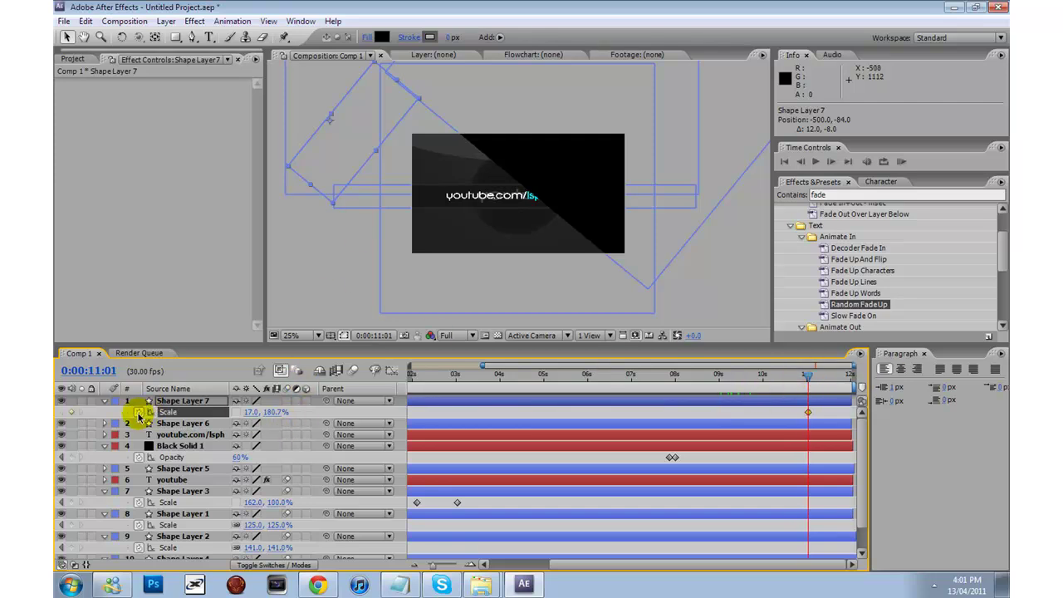
{"action": "left_click_drag", "start_coordinate": [813, 381], "coordinate": [837, 380]}
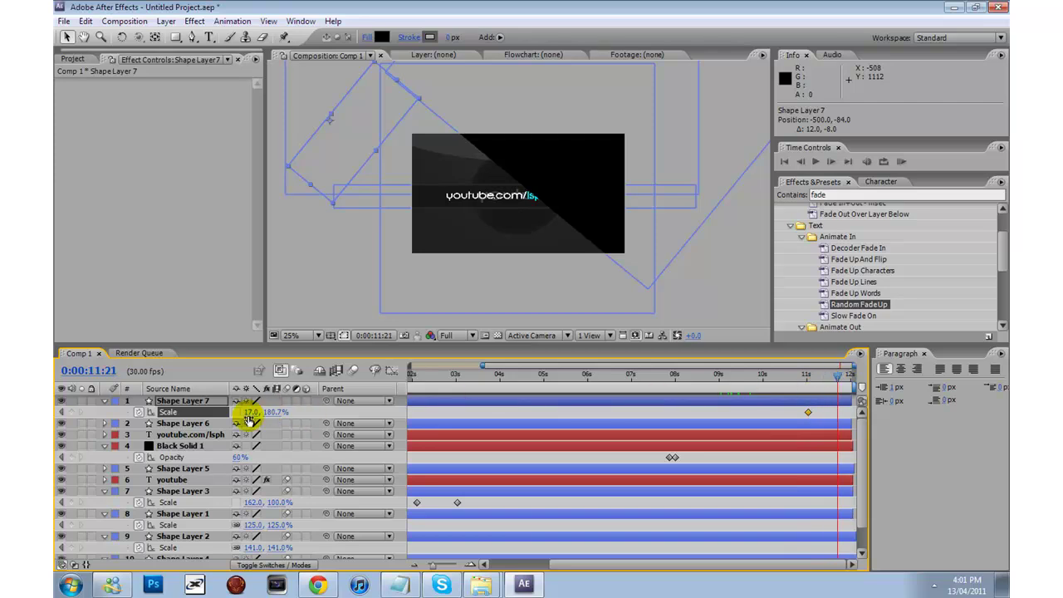
{"action": "left_click_drag", "start_coordinate": [251, 411], "coordinate": [359, 413]}
{"action": "mouse_move", "coordinate": [839, 375]}
{"action": "left_mouse_down"}
{"action": "mouse_move", "coordinate": [771, 380]}
{"action": "mouse_move", "coordinate": [844, 381]}
{"action": "left_mouse_up"}
{"action": "left_click", "coordinate": [163, 407]}
Reveal Shape Layer 6's Scale at 11:02 and shrink the rectangle.
{"action": "left_click", "coordinate": [182, 425]}
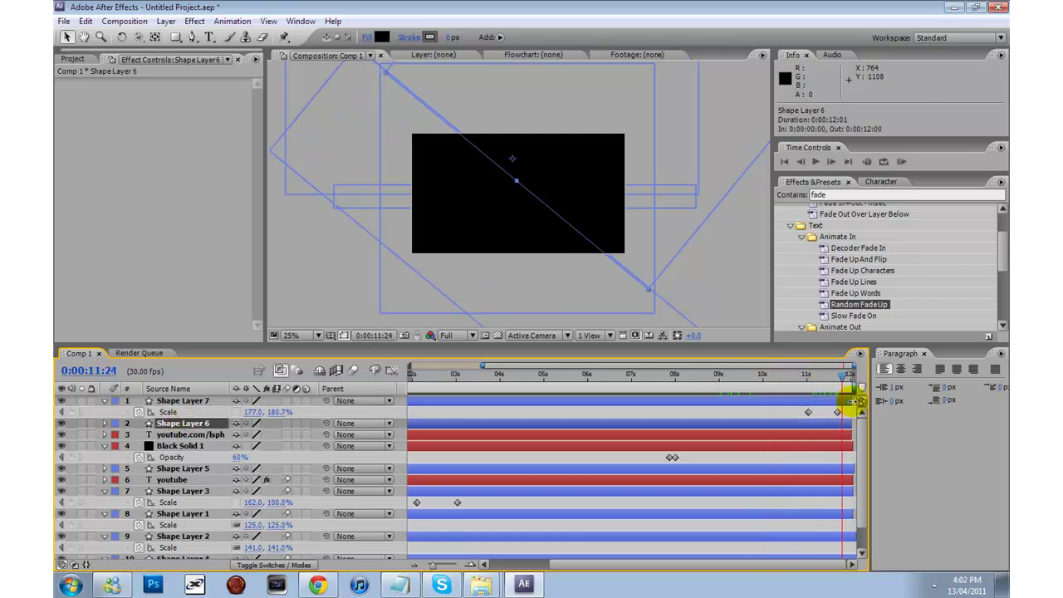
{"action": "key", "text": "s"}
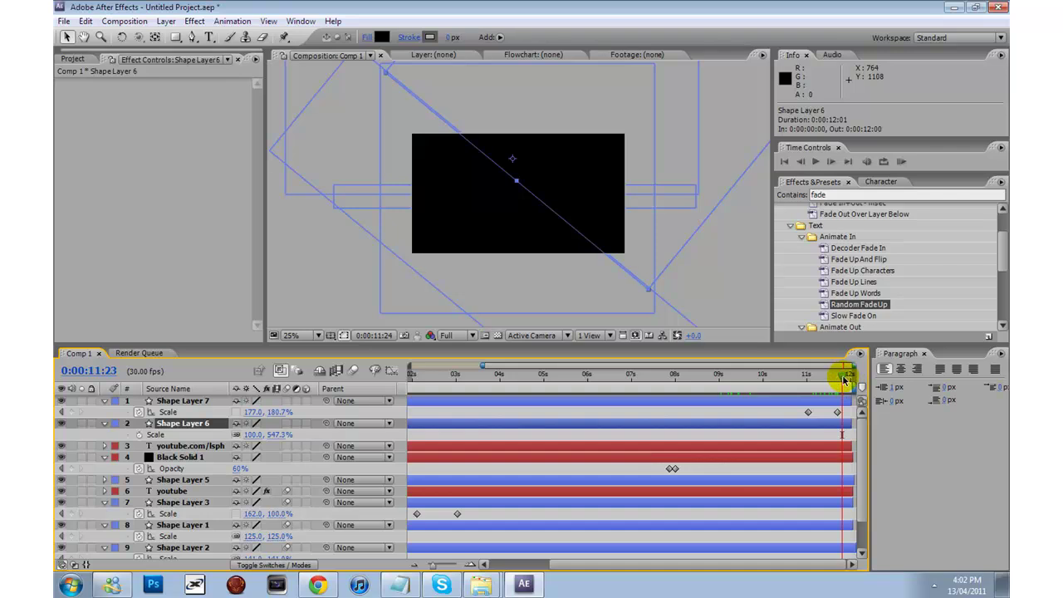
{"action": "left_click_drag", "start_coordinate": [845, 375], "coordinate": [811, 384]}
{"action": "key", "text": "comma"}
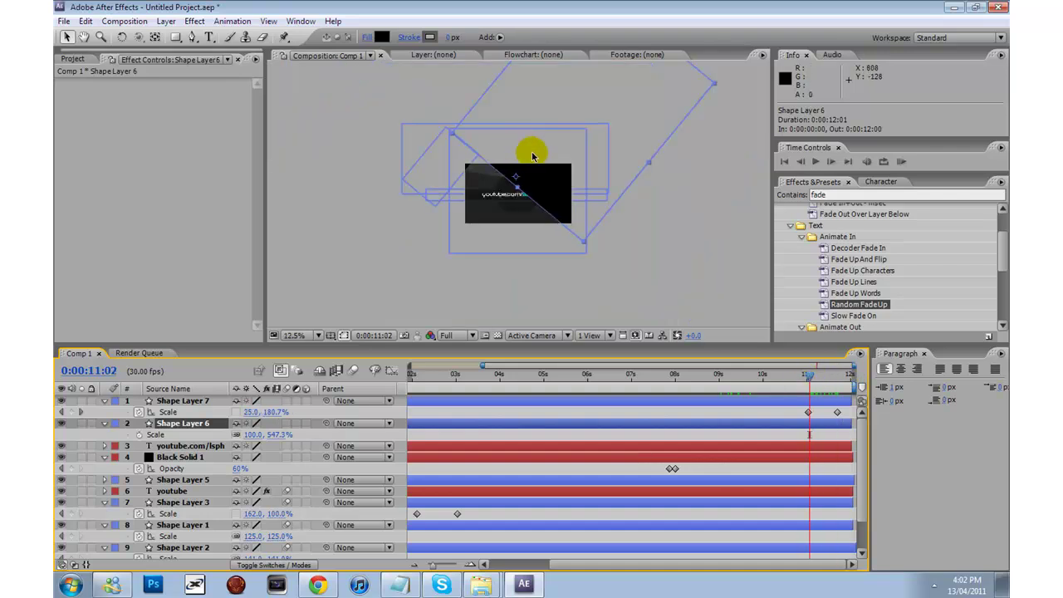
{"action": "scroll", "coordinate": [532, 159], "scroll_direction": "up", "scroll_amount": 1}
{"action": "scroll", "coordinate": [532, 159], "scroll_direction": "down", "scroll_amount": 1}
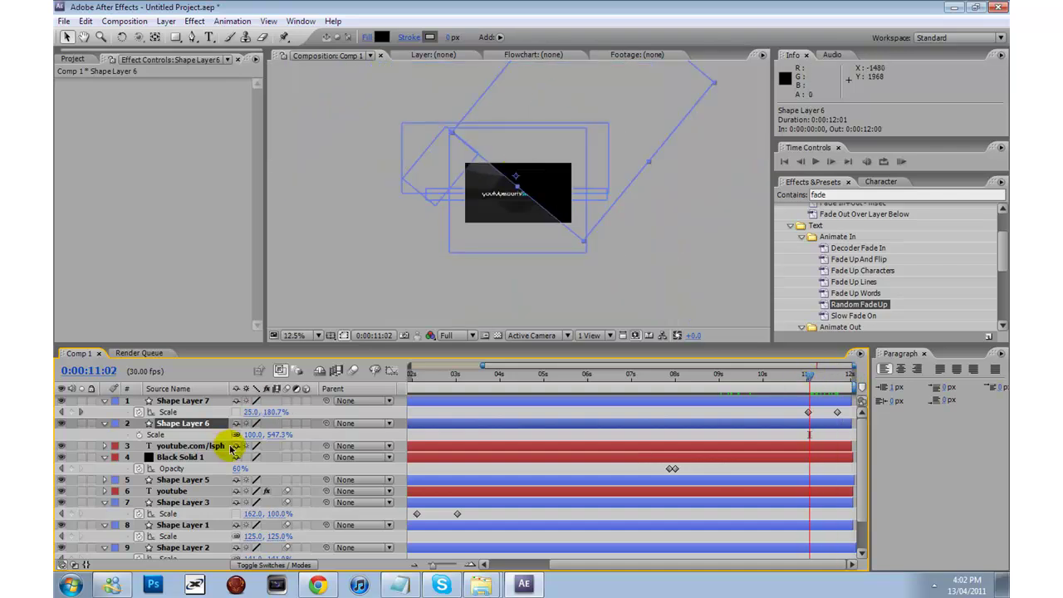
{"action": "mouse_move", "coordinate": [257, 432]}
{"action": "left_mouse_down"}
{"action": "mouse_move", "coordinate": [208, 434]}
{"action": "mouse_move", "coordinate": [240, 434]}
{"action": "mouse_move", "coordinate": [218, 422]}
{"action": "mouse_move", "coordinate": [238, 434]}
{"action": "mouse_move", "coordinate": [279, 432]}
{"action": "mouse_move", "coordinate": [237, 446]}
{"action": "mouse_move", "coordinate": [265, 426]}
{"action": "left_mouse_up"}
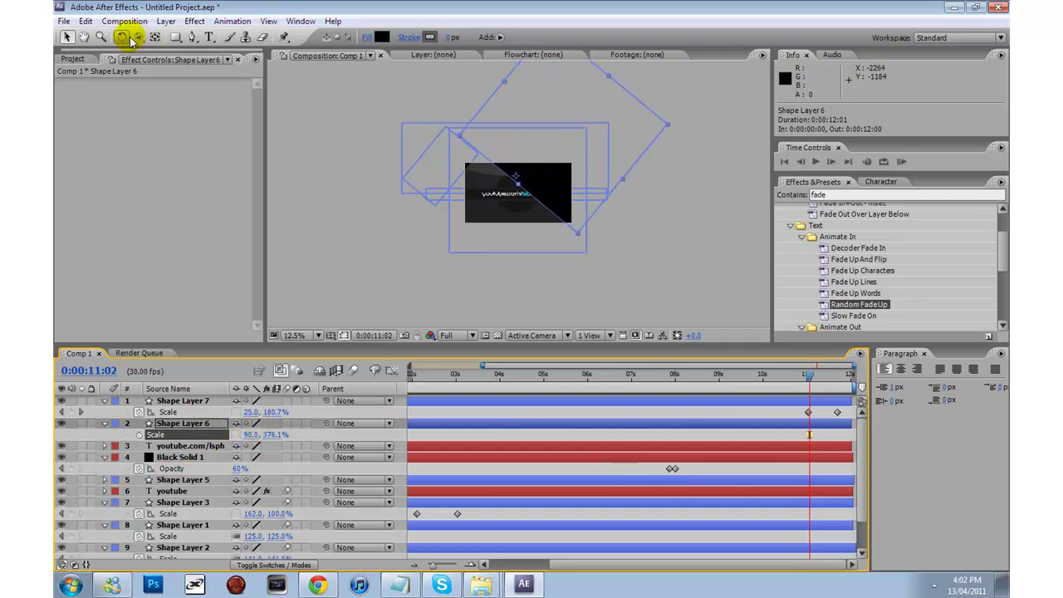
Rotate Shape Layer 6 diagonally, narrow it to about 47%, and place it beside the card.
{"action": "left_click", "coordinate": [122, 36]}
{"action": "left_click_drag", "start_coordinate": [606, 154], "coordinate": [526, 98]}
{"action": "left_click", "coordinate": [66, 37]}
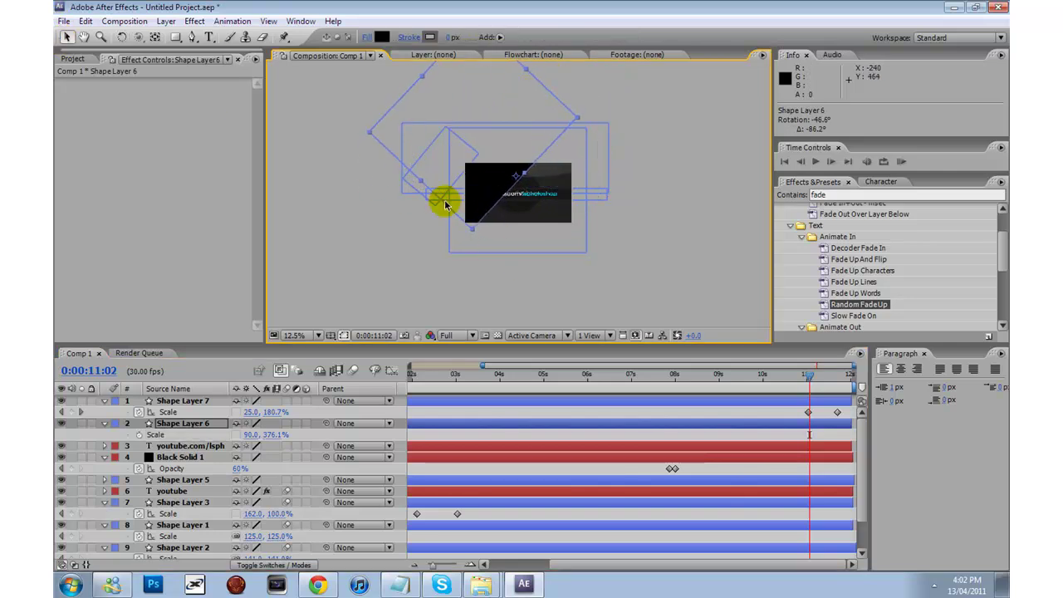
{"action": "left_click_drag", "start_coordinate": [417, 180], "coordinate": [448, 163]}
{"action": "left_click_drag", "start_coordinate": [498, 151], "coordinate": [645, 254]}
{"action": "mouse_move", "coordinate": [837, 375]}
{"action": "left_mouse_down"}
{"action": "mouse_move", "coordinate": [808, 378]}
{"action": "mouse_move", "coordinate": [821, 377]}
{"action": "left_mouse_up"}
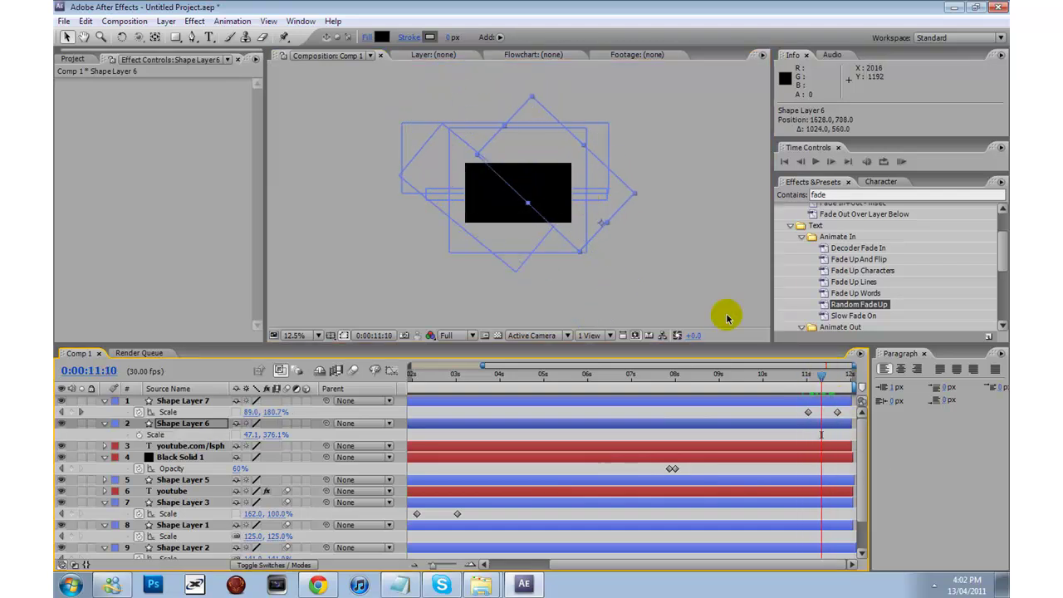
{"action": "mouse_move", "coordinate": [559, 214]}
{"action": "left_mouse_down"}
{"action": "mouse_move", "coordinate": [576, 201]}
{"action": "mouse_move", "coordinate": [569, 194]}
{"action": "mouse_move", "coordinate": [558, 205]}
{"action": "mouse_move", "coordinate": [567, 197]}
{"action": "left_mouse_up"}
{"action": "left_click", "coordinate": [121, 36]}
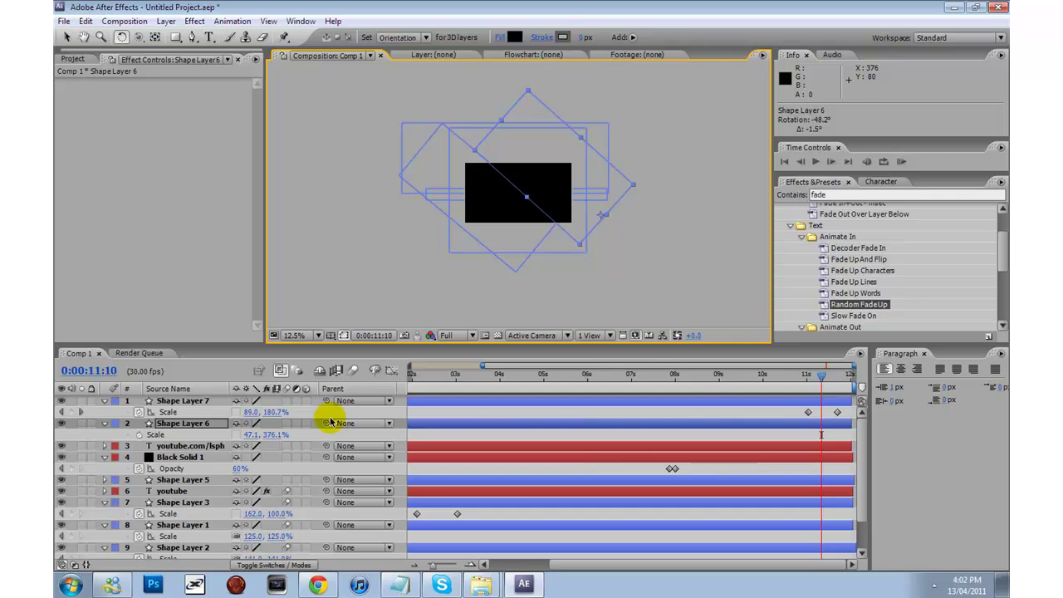
Key Shape Layer 6's scale from 55.1, 34.1% at 11:00 to 55.1, 541.1% at 11:21.
{"action": "left_click", "coordinate": [820, 380]}
{"action": "left_click_drag", "start_coordinate": [820, 381], "coordinate": [804, 380]}
{"action": "key", "text": "."}
{"action": "left_click_drag", "start_coordinate": [250, 434], "coordinate": [222, 433]}
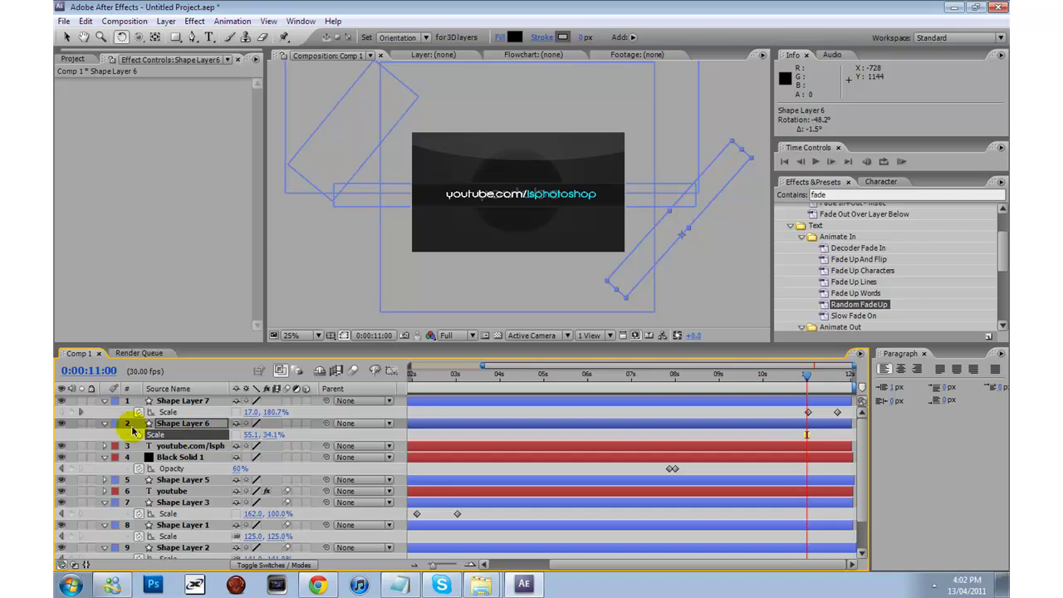
{"action": "left_click_drag", "start_coordinate": [806, 380], "coordinate": [837, 379]}
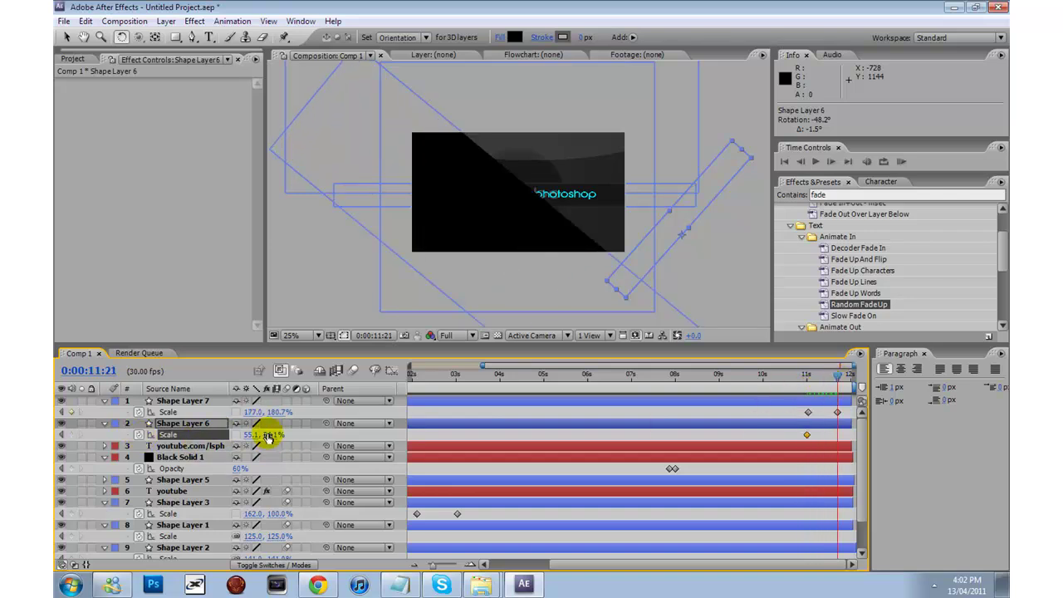
{"action": "left_click_drag", "start_coordinate": [266, 434], "coordinate": [299, 394]}
{"action": "key", "text": "u"}
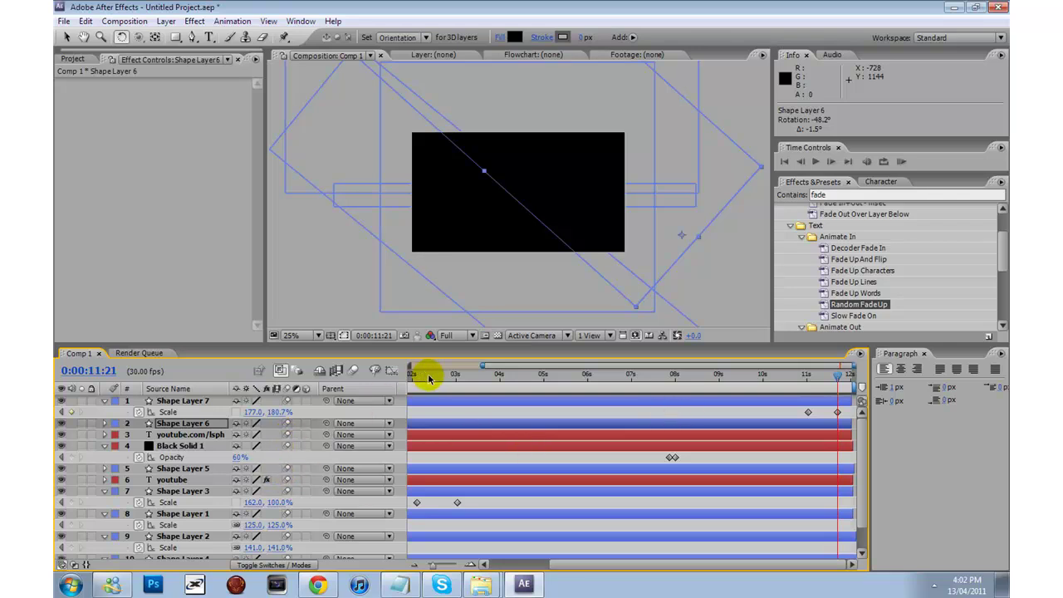
Return to the start, RAM-preview the full 12-second intro, then stop playback.
{"action": "left_click_drag", "start_coordinate": [422, 367], "coordinate": [249, 457]}
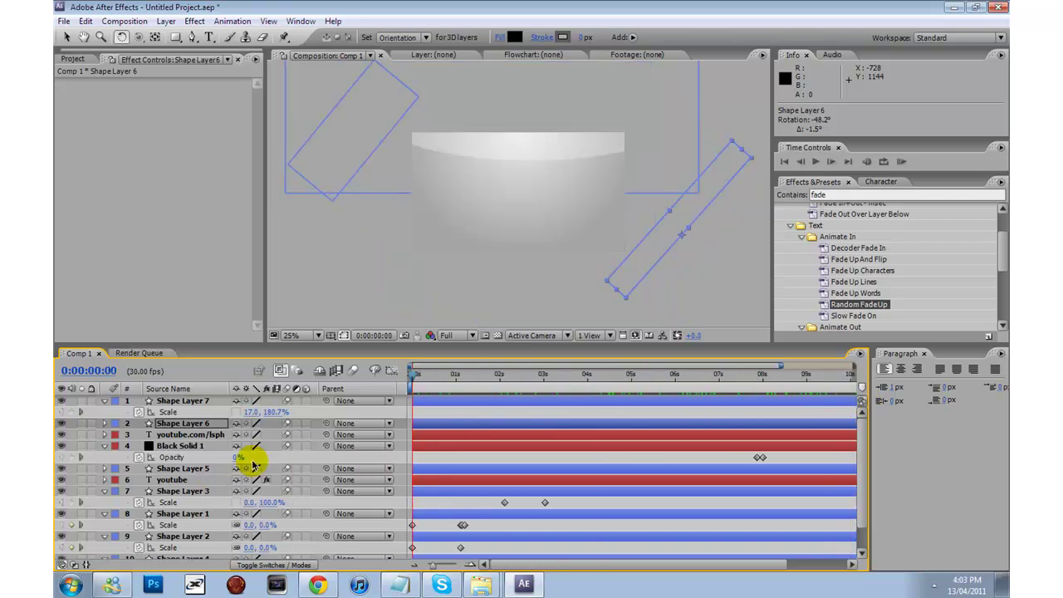
{"action": "left_click", "coordinate": [899, 162]}
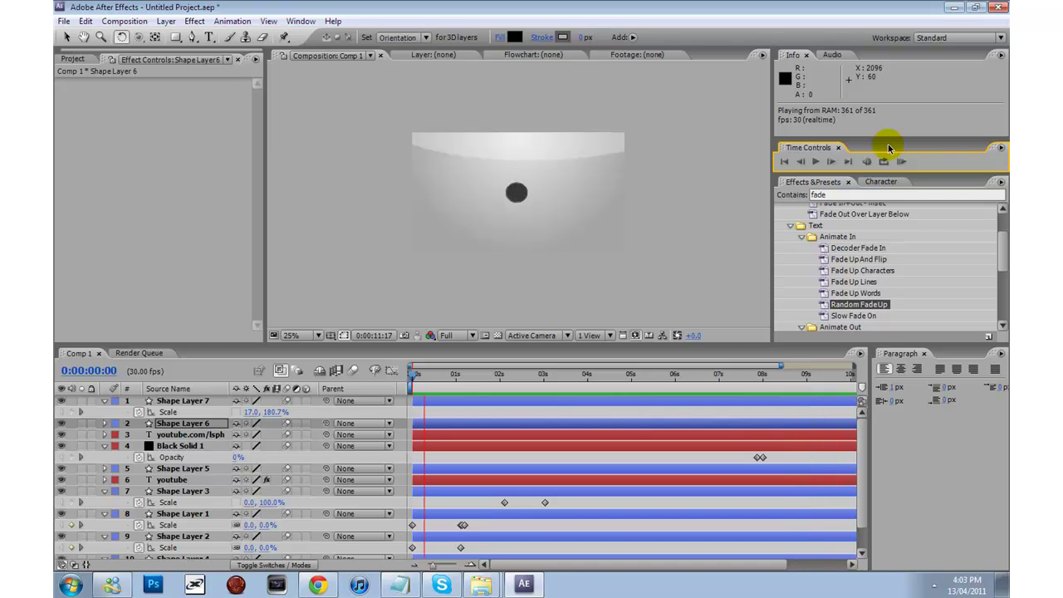
{"action": "left_click", "coordinate": [816, 162]}
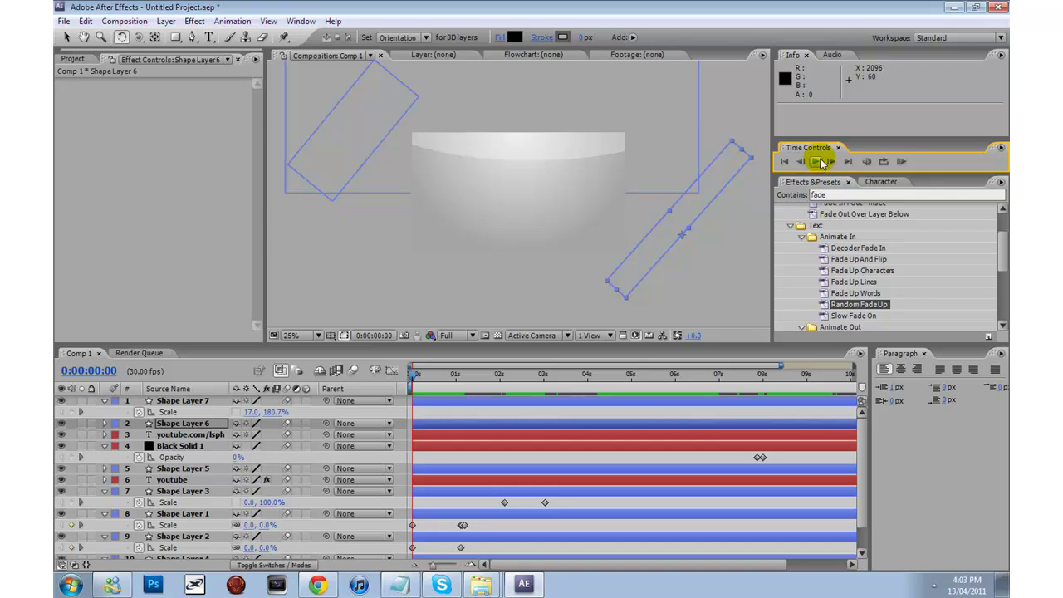